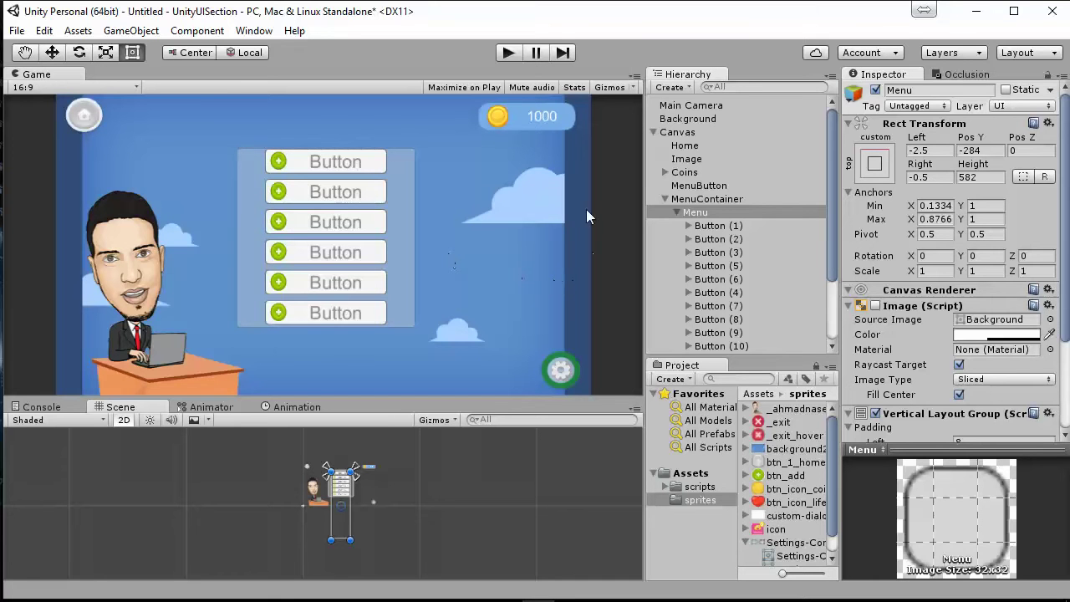
Collapse Menu's child buttons and frame the gear MenuButton in the Scene view
click(676, 212)
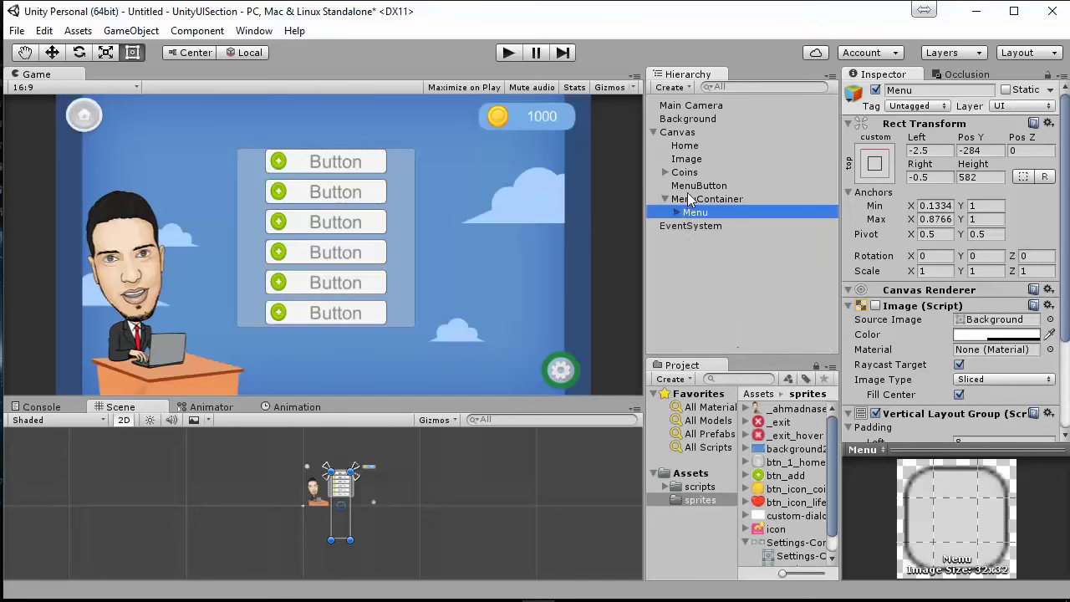
double_click(692, 186)
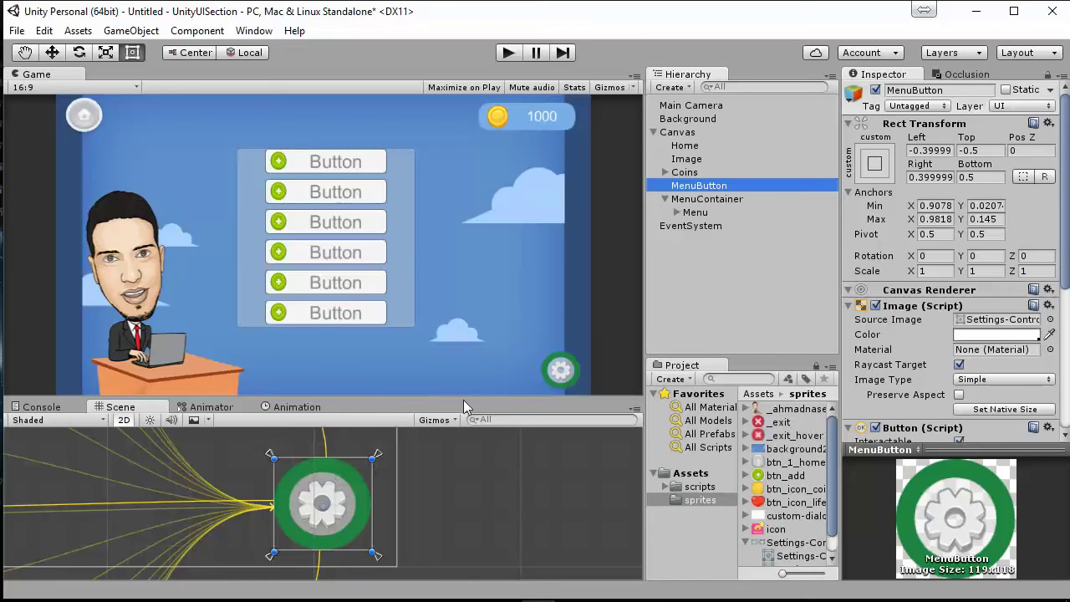
Duplicate the gear MenuButton in the Hierarchy
click(699, 186)
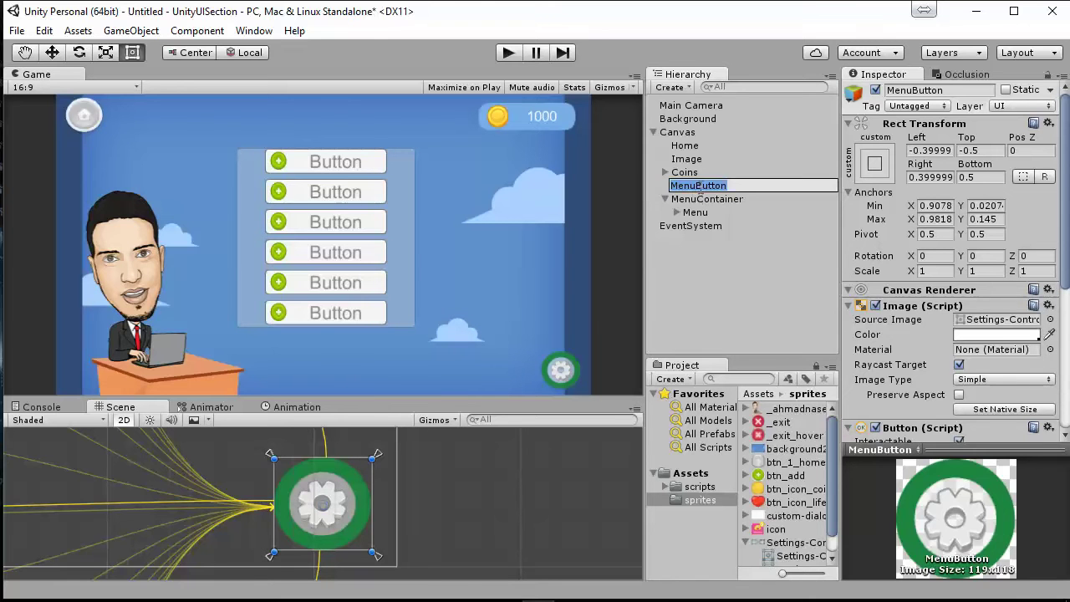
click(733, 198)
click(726, 185)
right_click(726, 186)
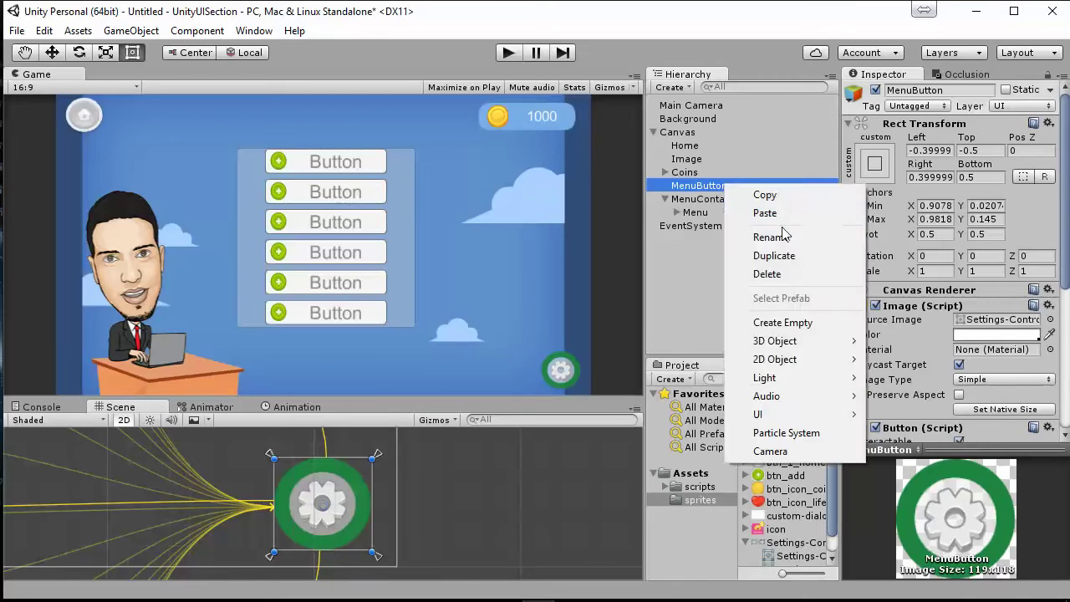
click(775, 255)
Rename the copy 'MenuButton (1)' to 'CloseButton' in the Inspector
click(943, 90)
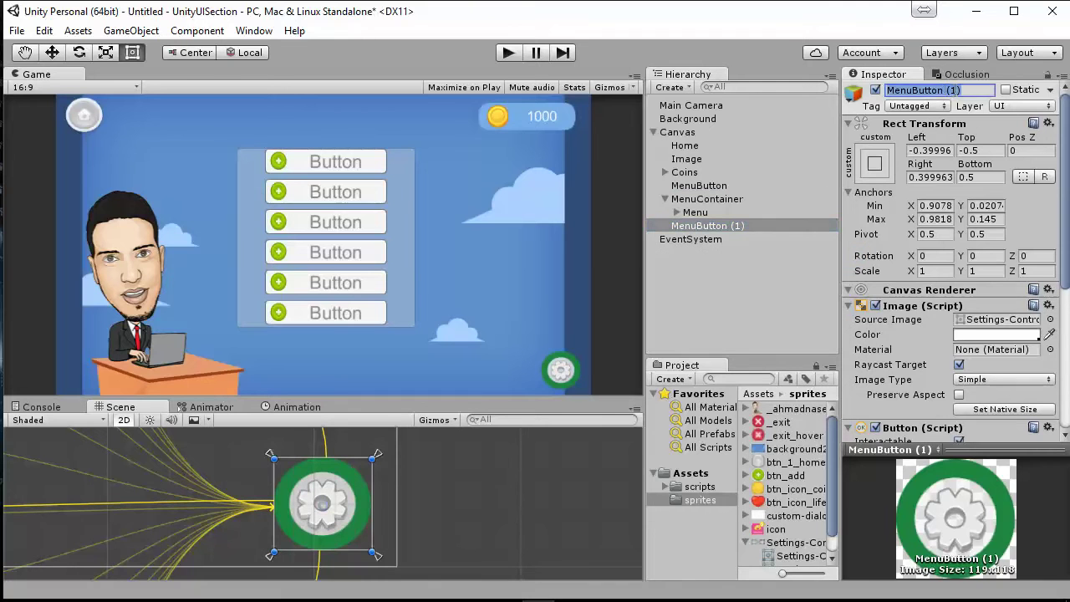
drag(946, 91, 961, 91)
key(BackSpace)
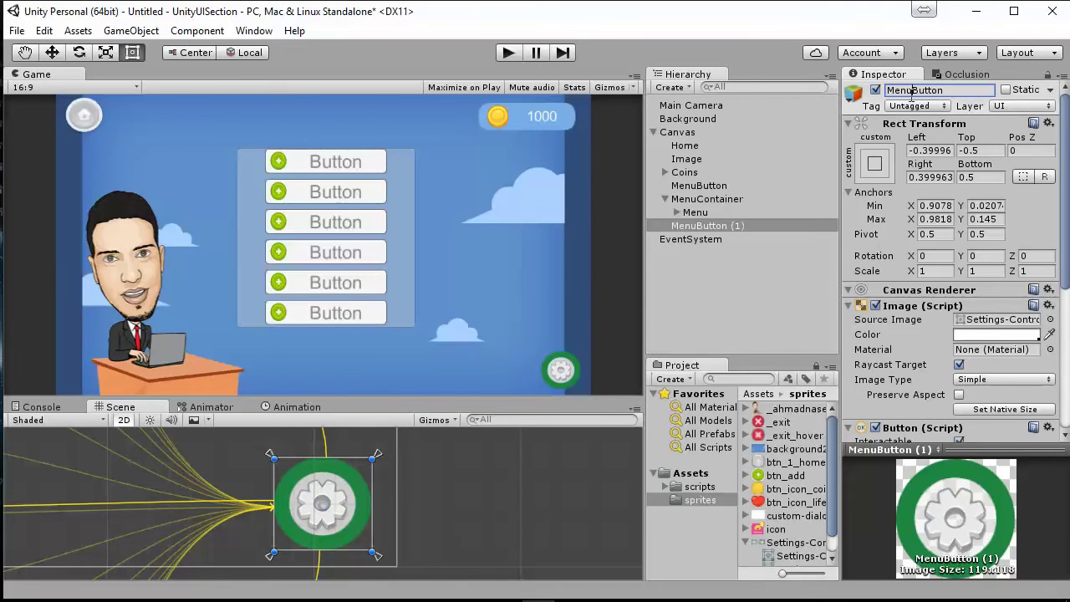
key(Return)
text(Close)
key(Return)
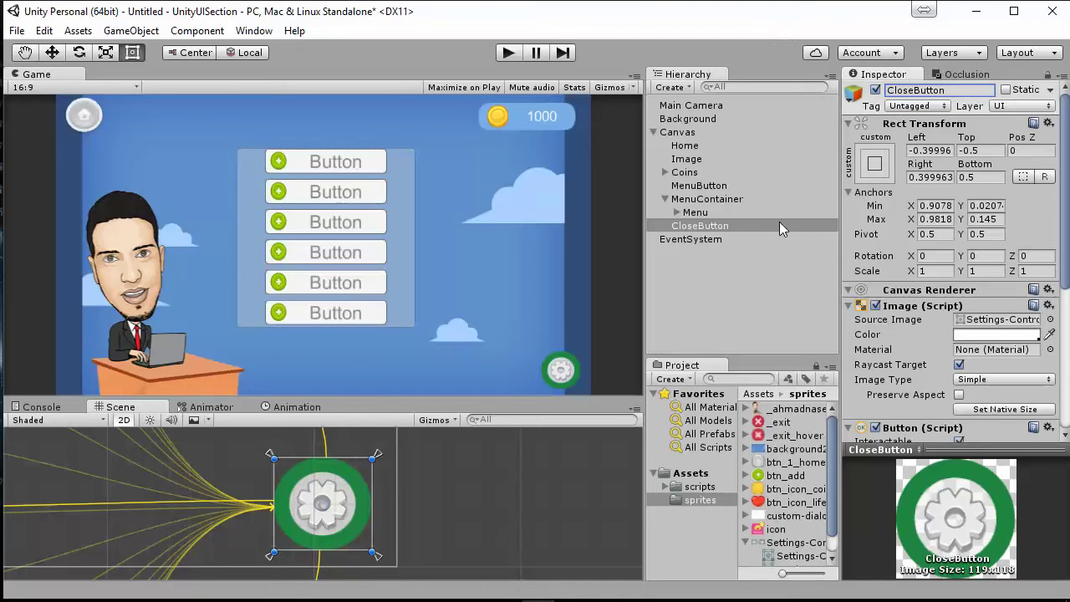
click(716, 226)
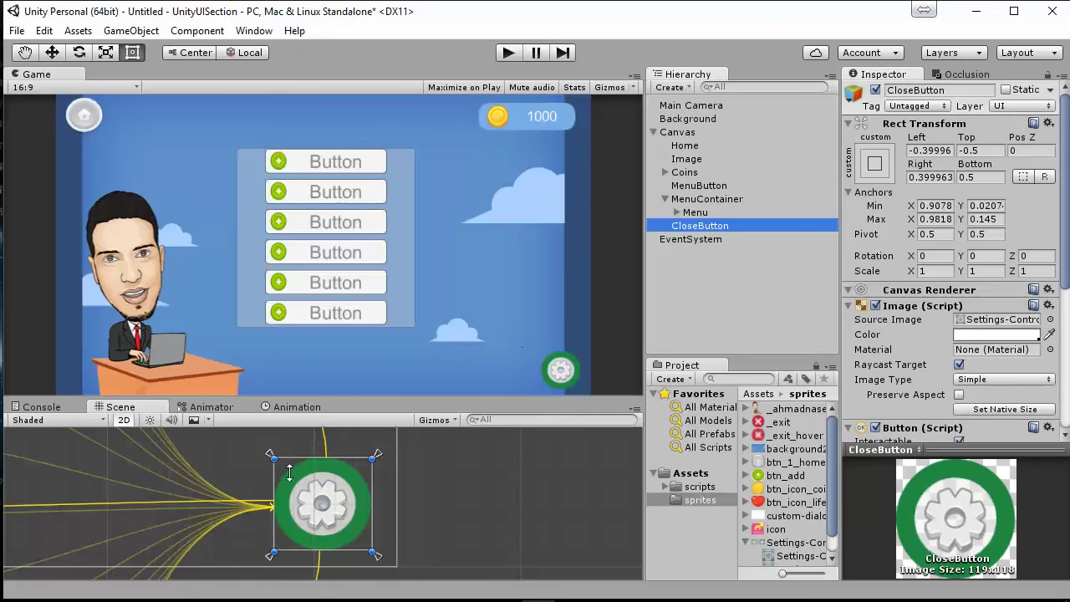
Drag CloseButton to the left of the gear button and bring up its Source Image sprite picker
click(321, 485)
drag(321, 489, 279, 374)
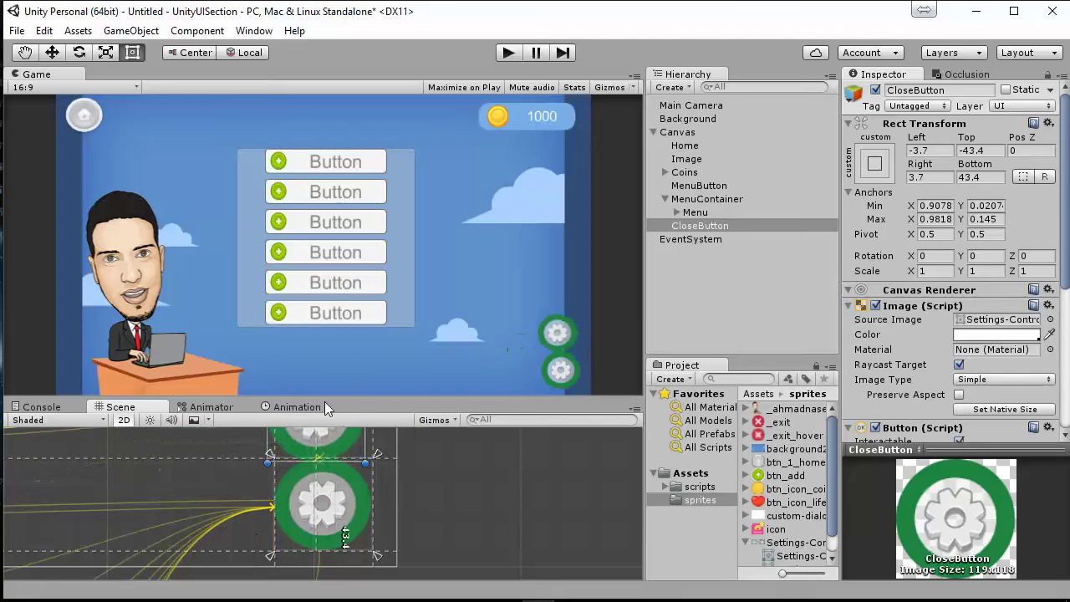
drag(279, 374, 263, 405)
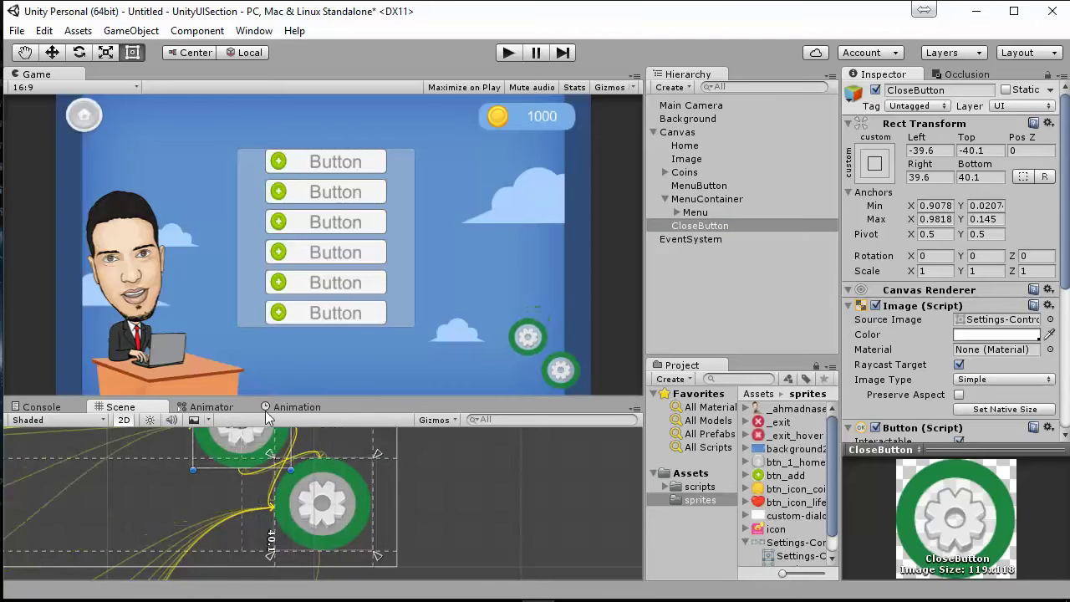
scroll(354, 452, down, 3)
drag(273, 466, 230, 472)
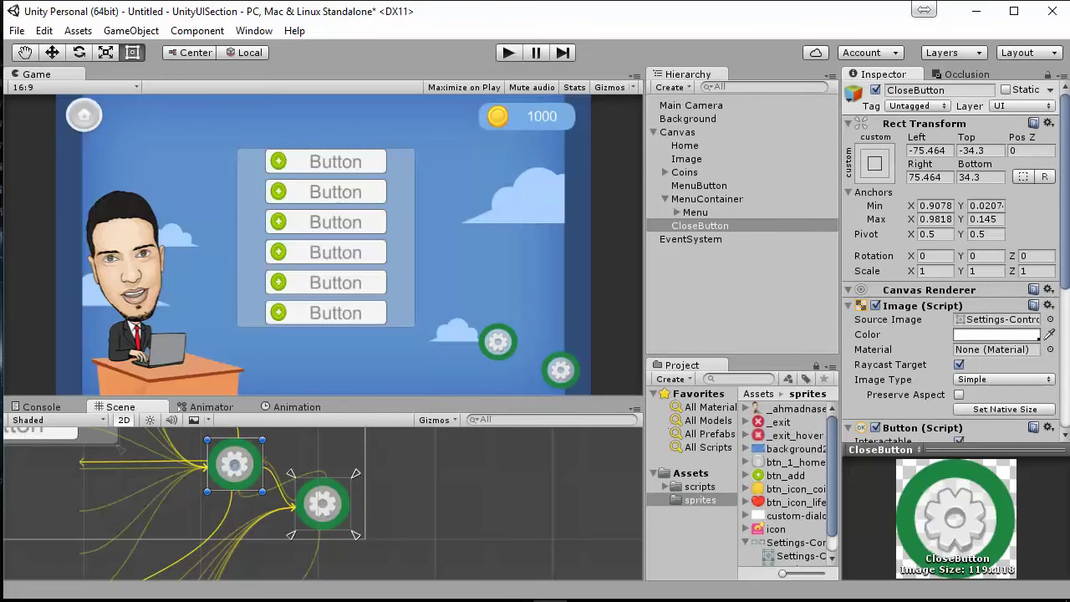
click(1051, 320)
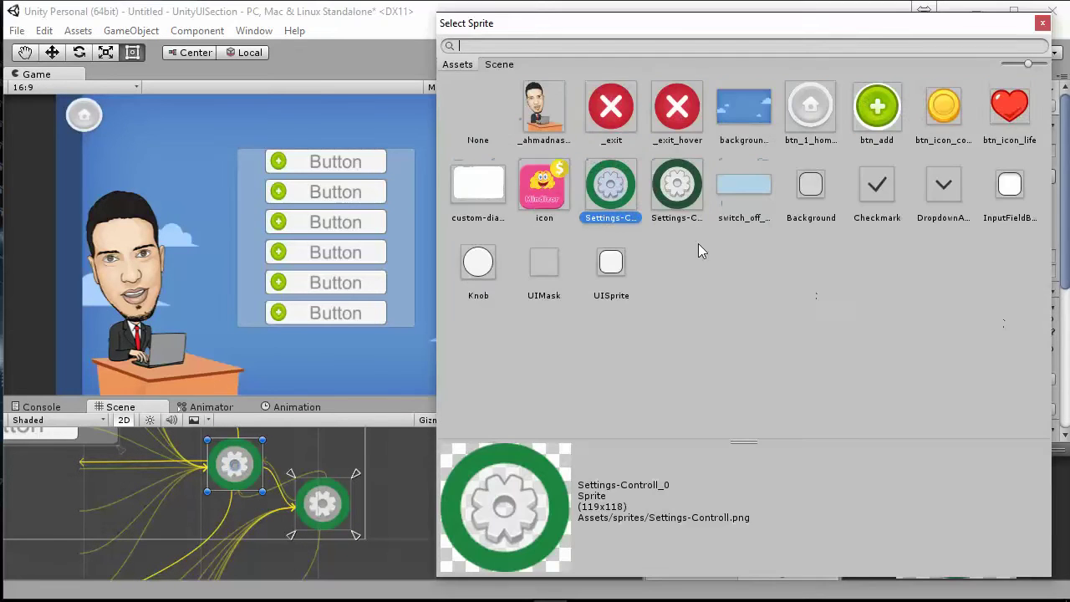
Set CloseButton's Source Image to the red _exit sprite and zoom out the Scene view
double_click(611, 106)
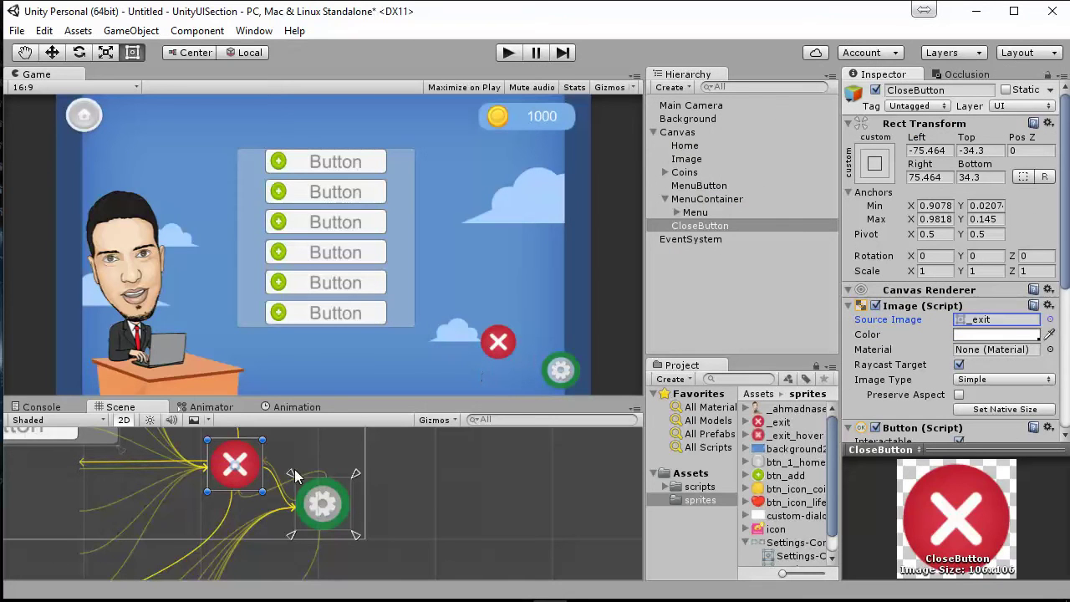
scroll(239, 518, down, 2)
scroll(239, 518, down, 2)
scroll(239, 519, down, 2)
scroll(240, 518, down, 2)
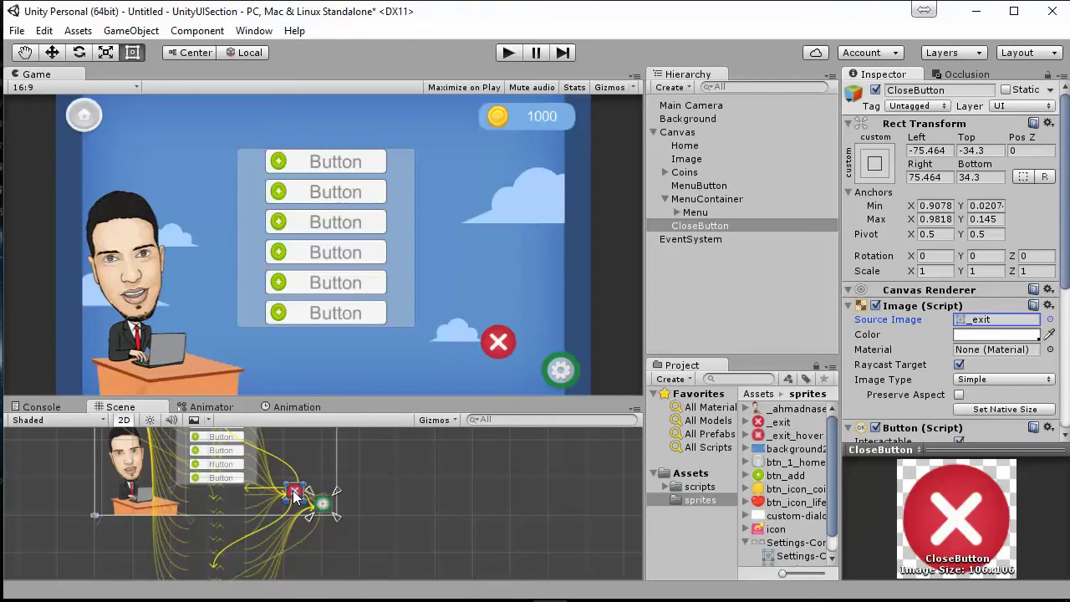
Move the red X to the menu panel's top-right corner and frame CloseButton
drag(296, 493, 260, 402)
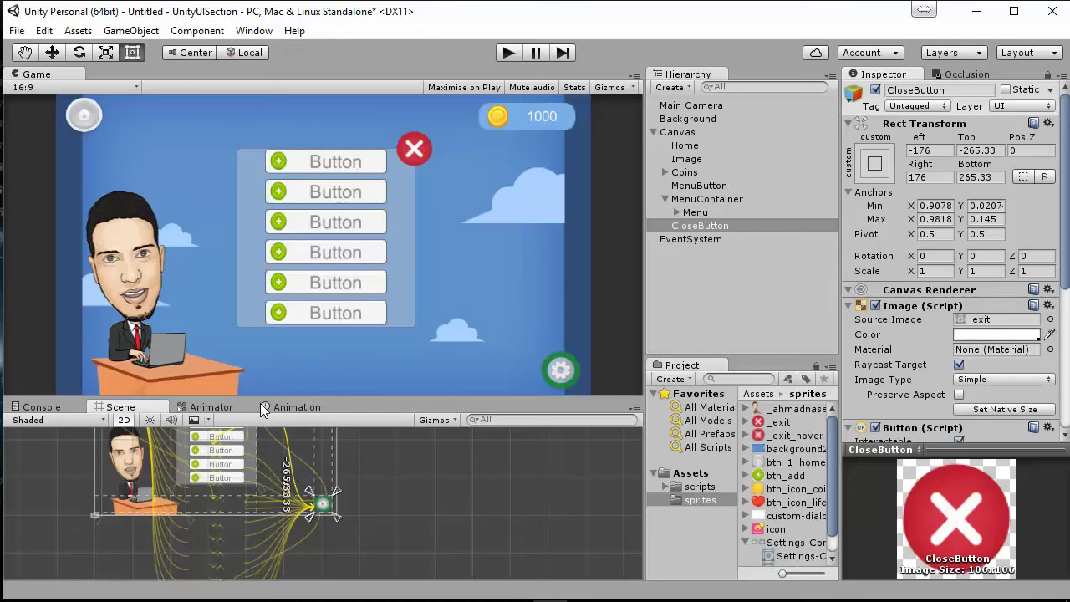
click(705, 226)
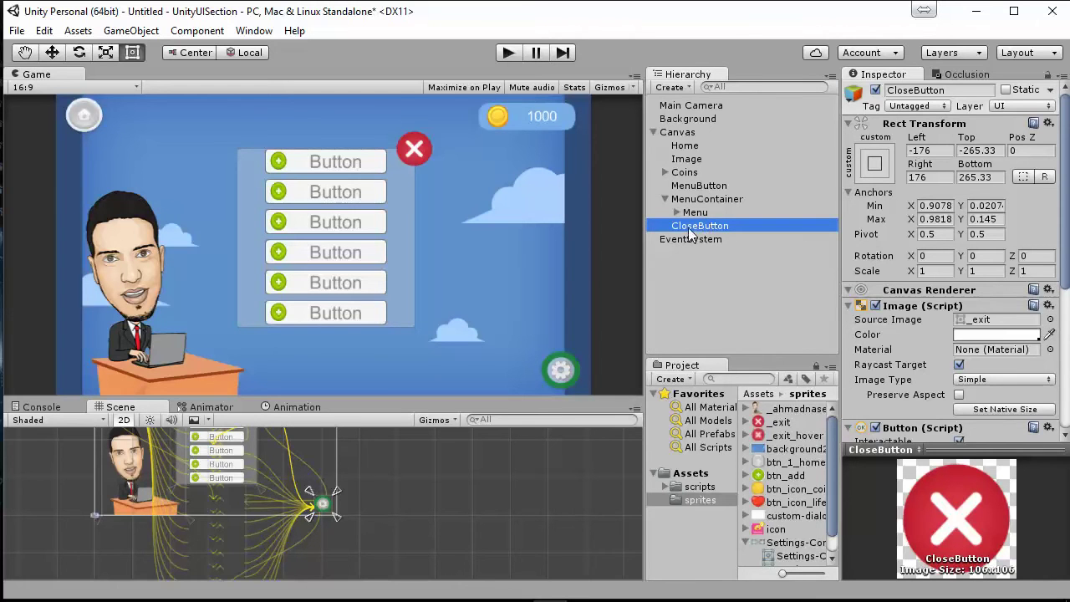
double_click(714, 225)
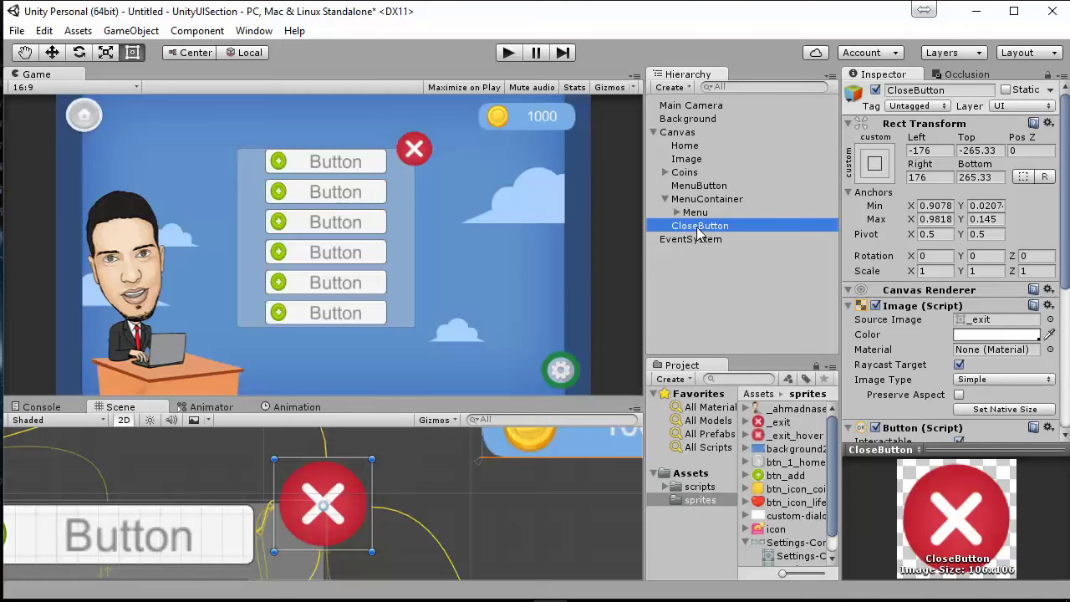
Parent CloseButton under MenuContainer, ordered above Menu, then collapse MenuContainer
drag(701, 232, 713, 216)
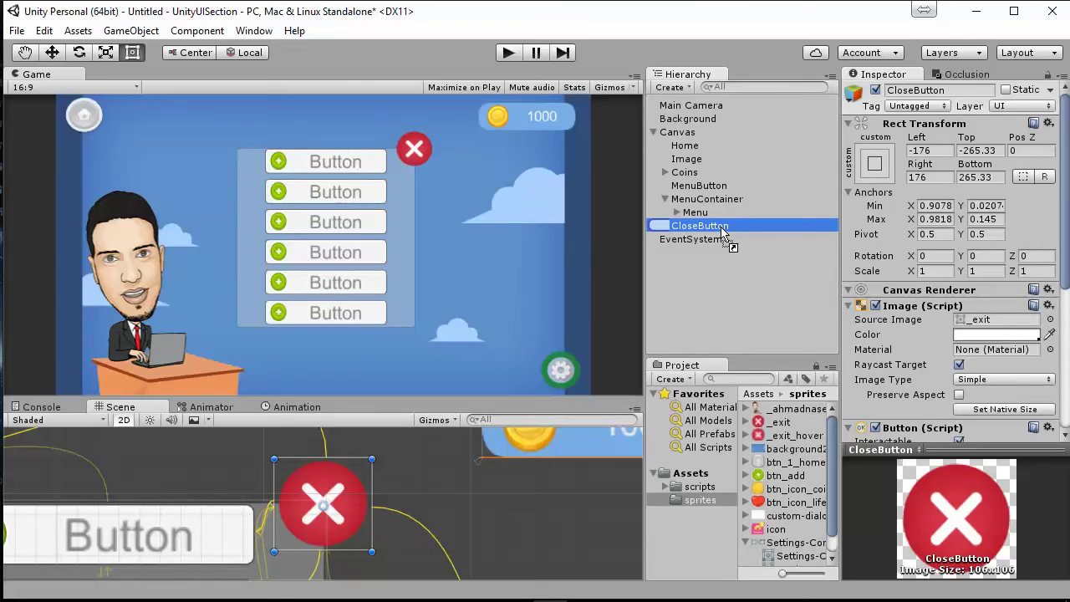
drag(713, 216, 711, 219)
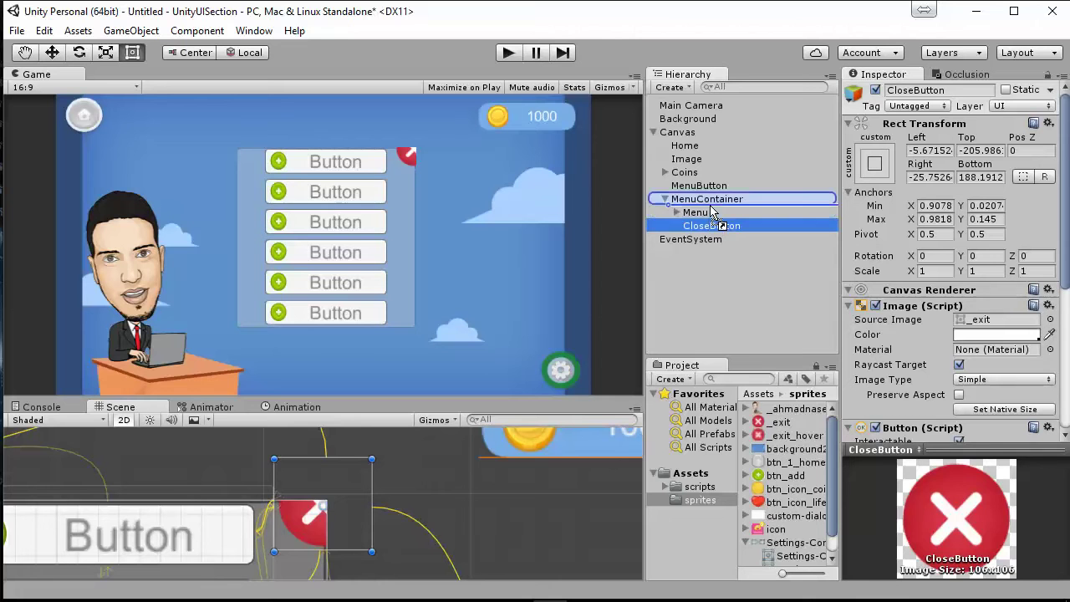
drag(708, 227, 708, 210)
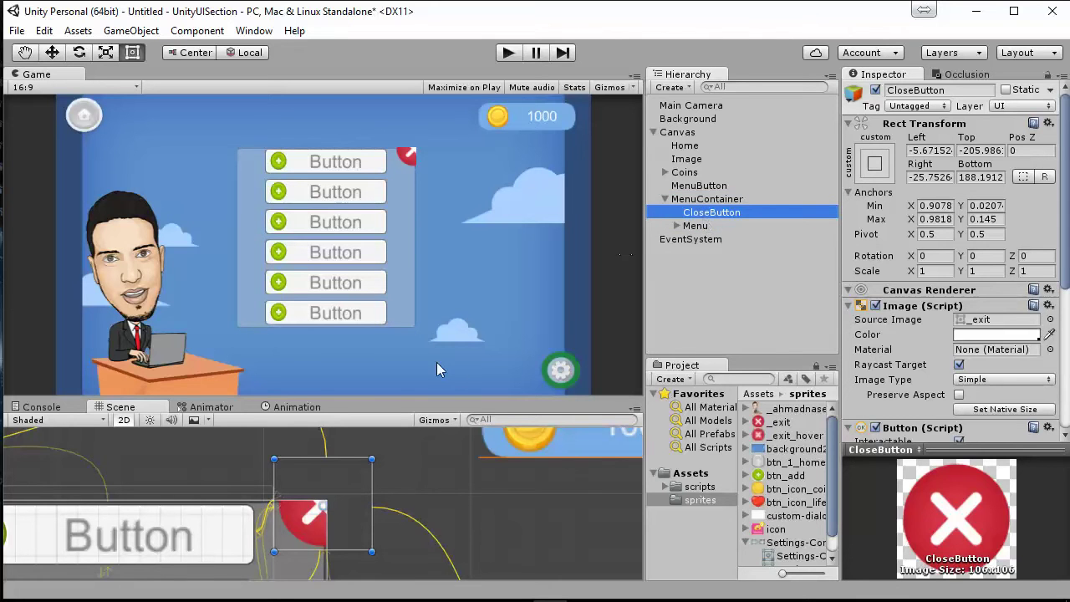
click(708, 201)
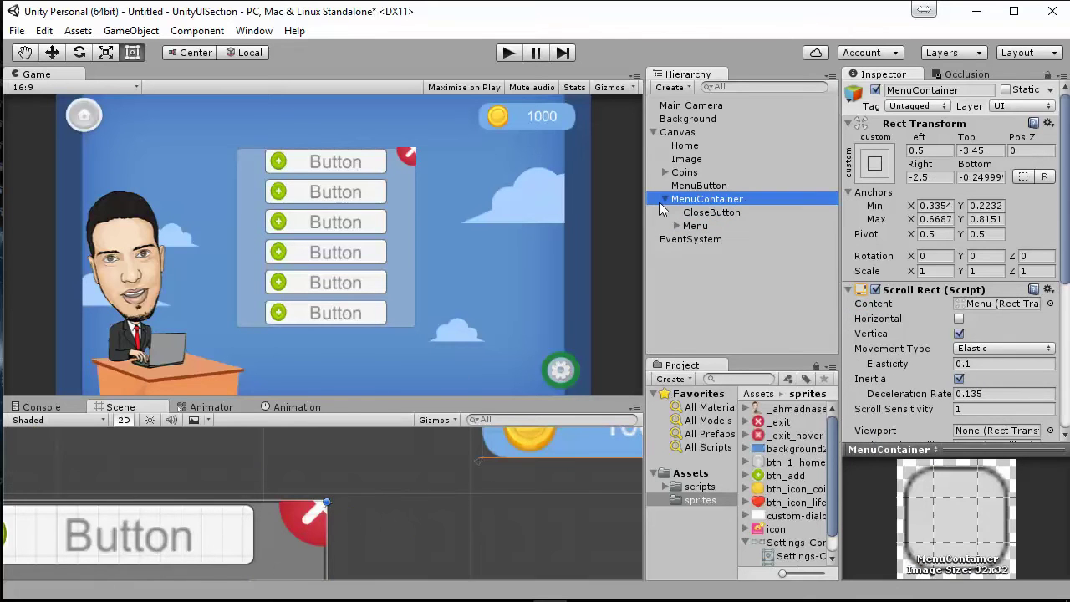
click(666, 200)
Create an empty child GameObject in MenuContainer and name it MenuWrapper
right_click(709, 200)
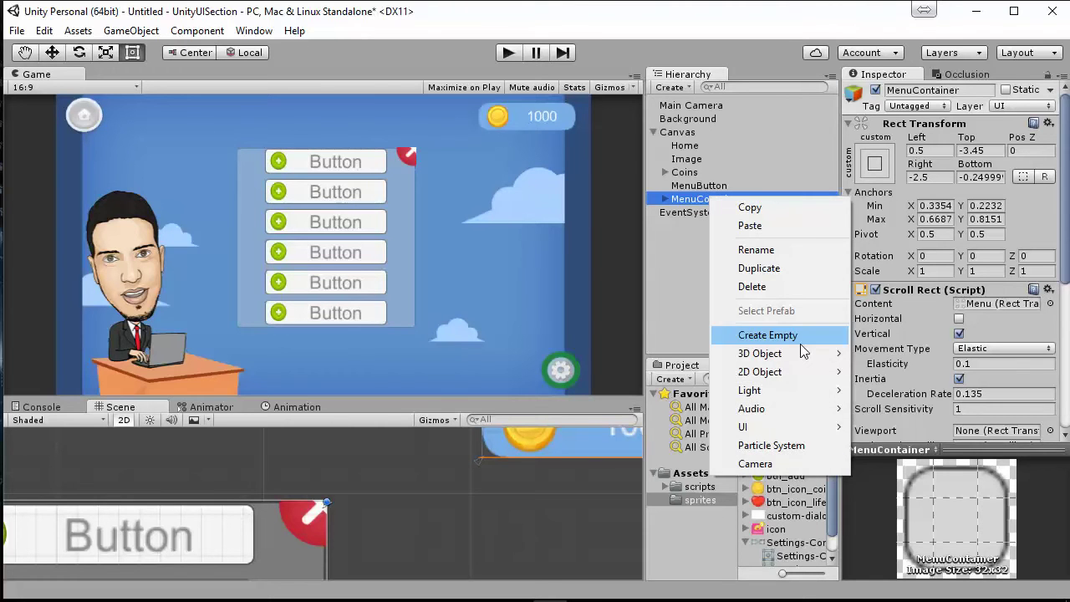
mouse_move(807, 356)
click(789, 337)
click(957, 92)
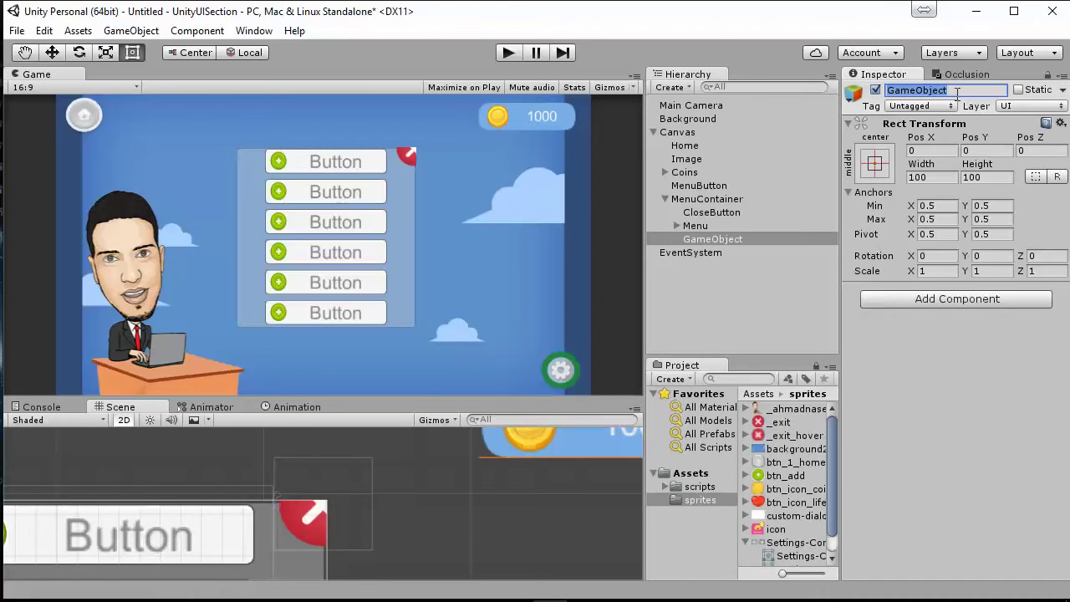
text(MenuWra)
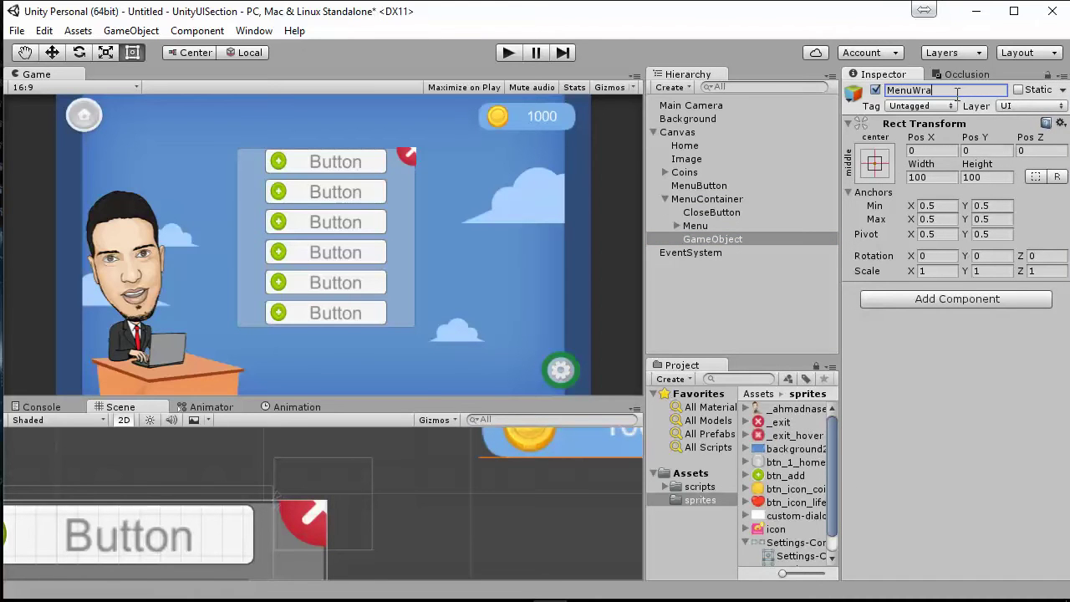
text(er)
key(Return)
Move MenuWrapper out of MenuContainer to sit directly under Canvas, above MenuContainer
click(704, 204)
click(665, 199)
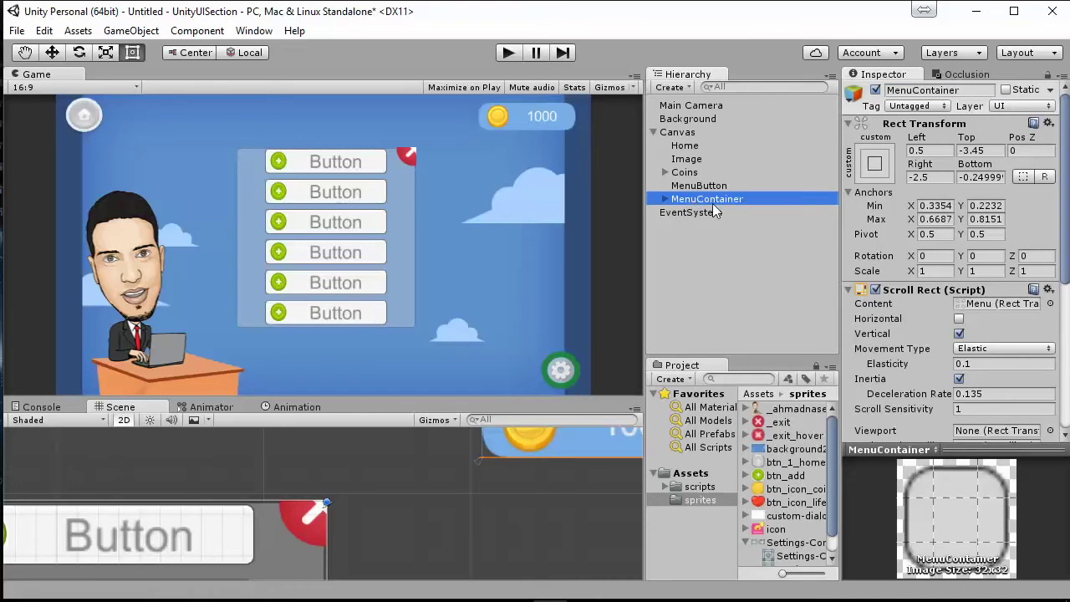
click(688, 200)
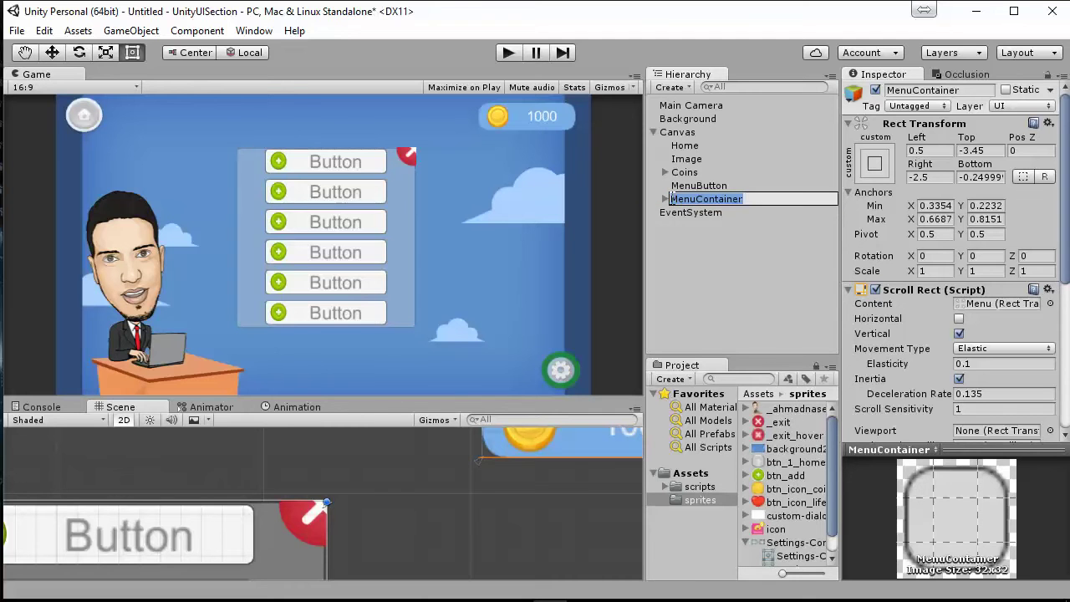
click(667, 199)
click(667, 199)
mouse_move(719, 239)
mouse_down()
mouse_move(691, 252)
mouse_move(696, 194)
mouse_up()
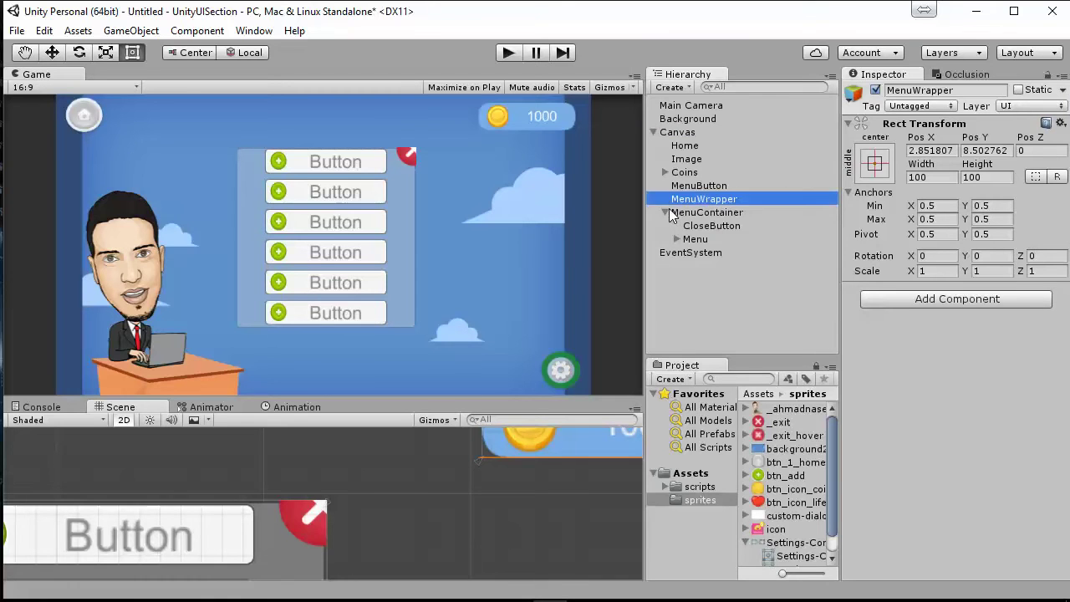
Make MenuContainer a child of MenuWrapper and expand it to reveal CloseButton
click(666, 213)
click(708, 213)
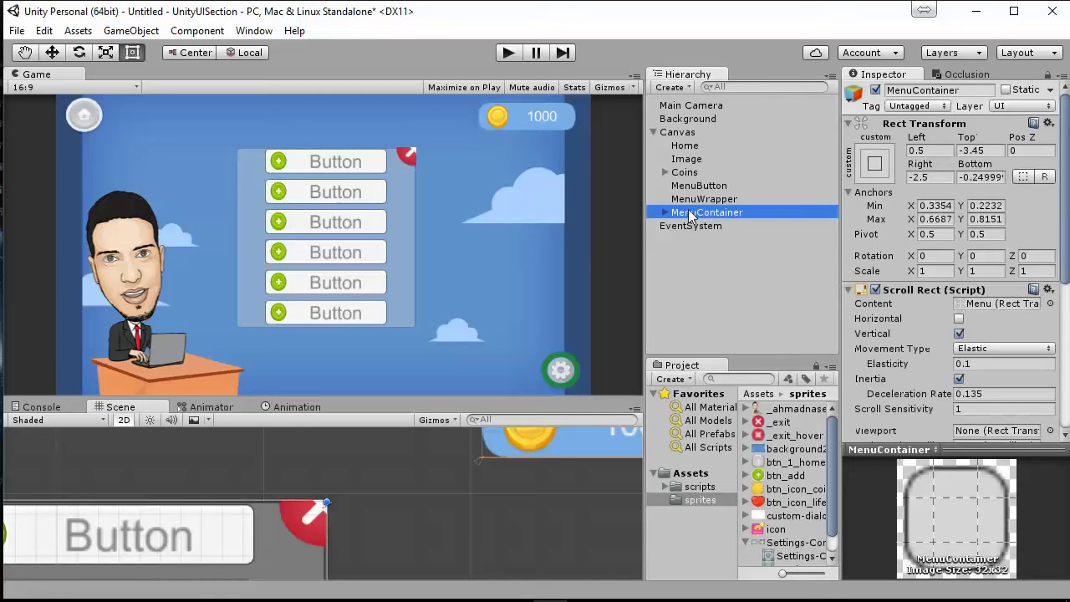
drag(694, 218, 716, 198)
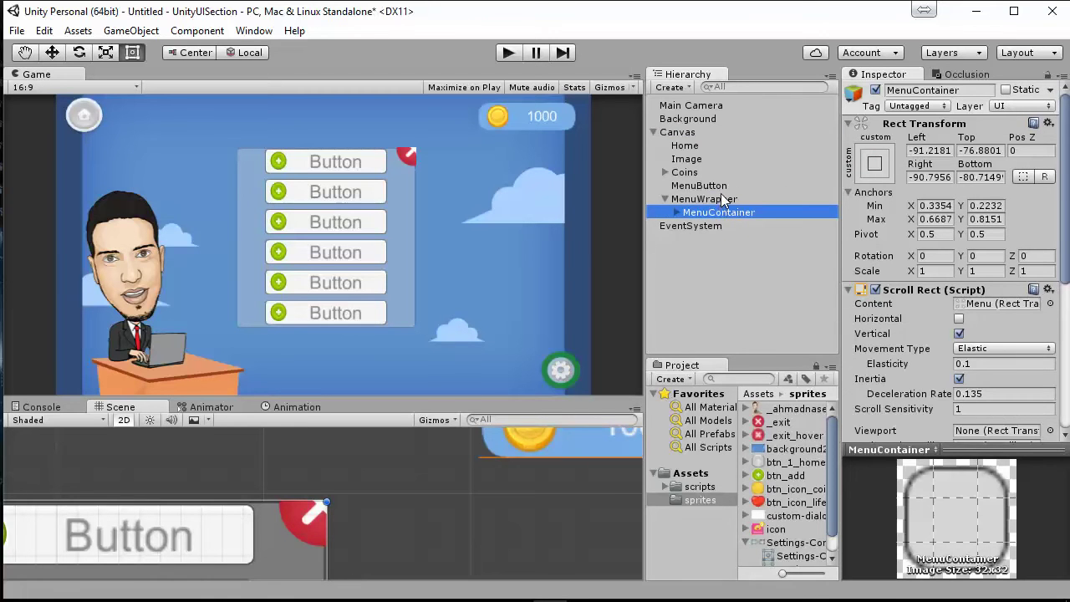
click(709, 200)
click(687, 213)
click(676, 212)
Move CloseButton out of MenuContainer to become MenuWrapper's first child
drag(721, 225, 740, 224)
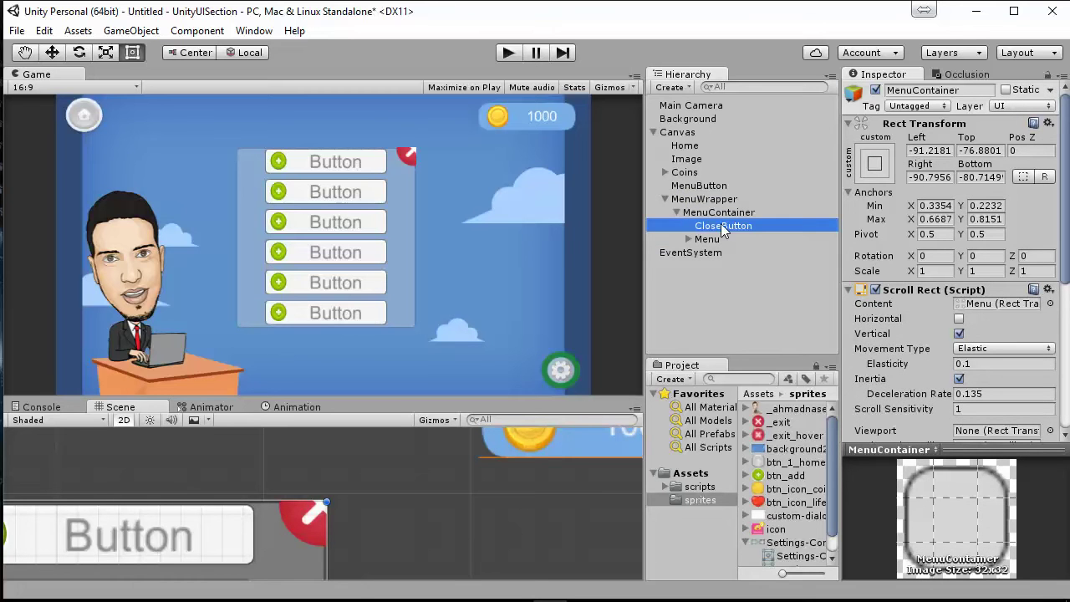
drag(740, 224, 721, 207)
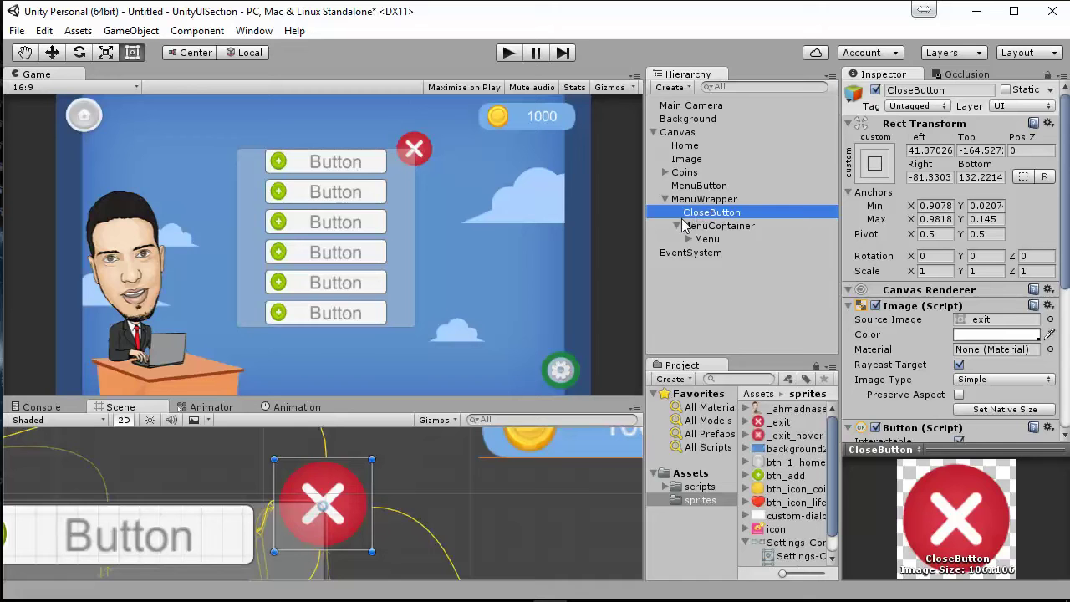
click(677, 226)
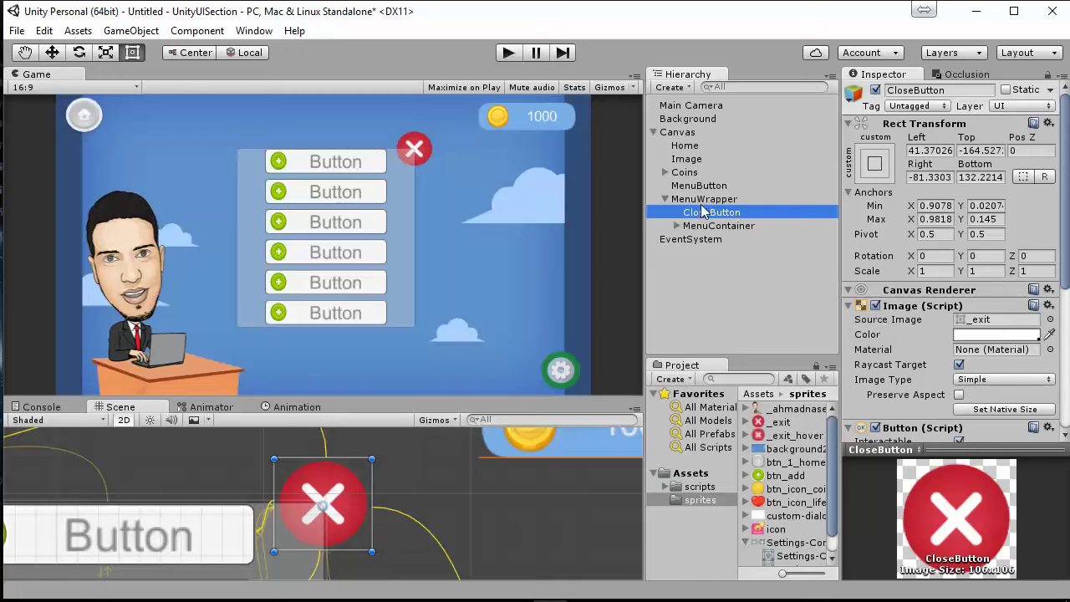
click(665, 201)
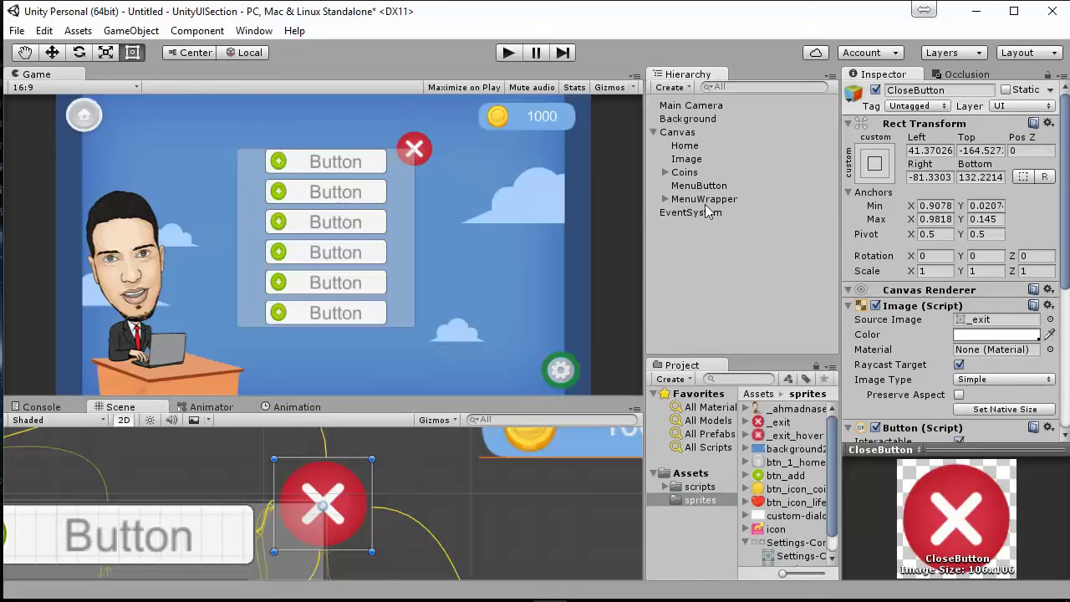
click(668, 202)
click(666, 199)
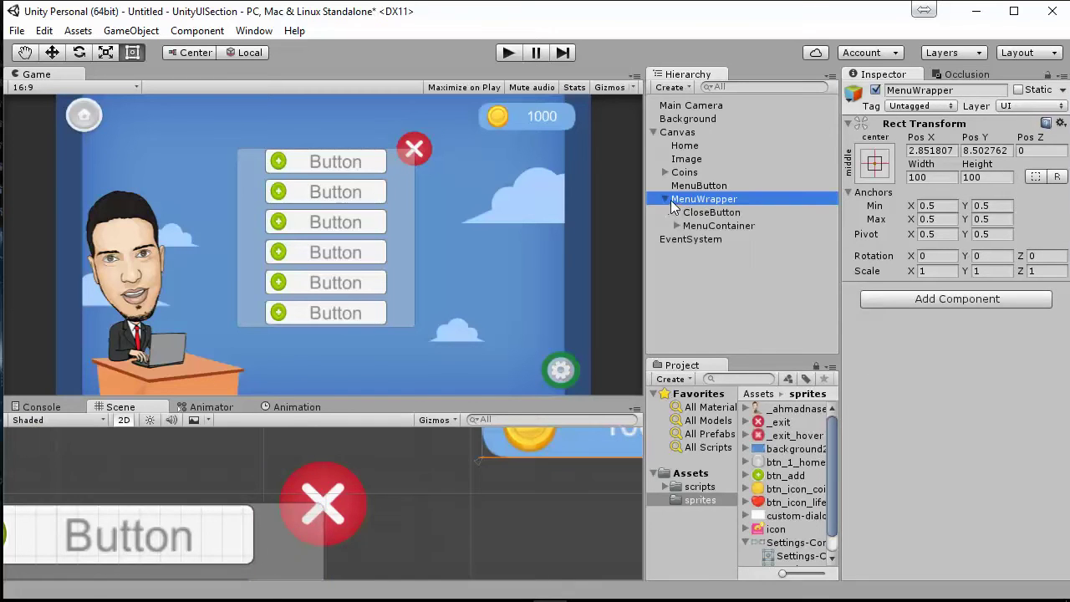
Inspect CloseButton and MenuContainer within MenuWrapper's hierarchy
click(702, 214)
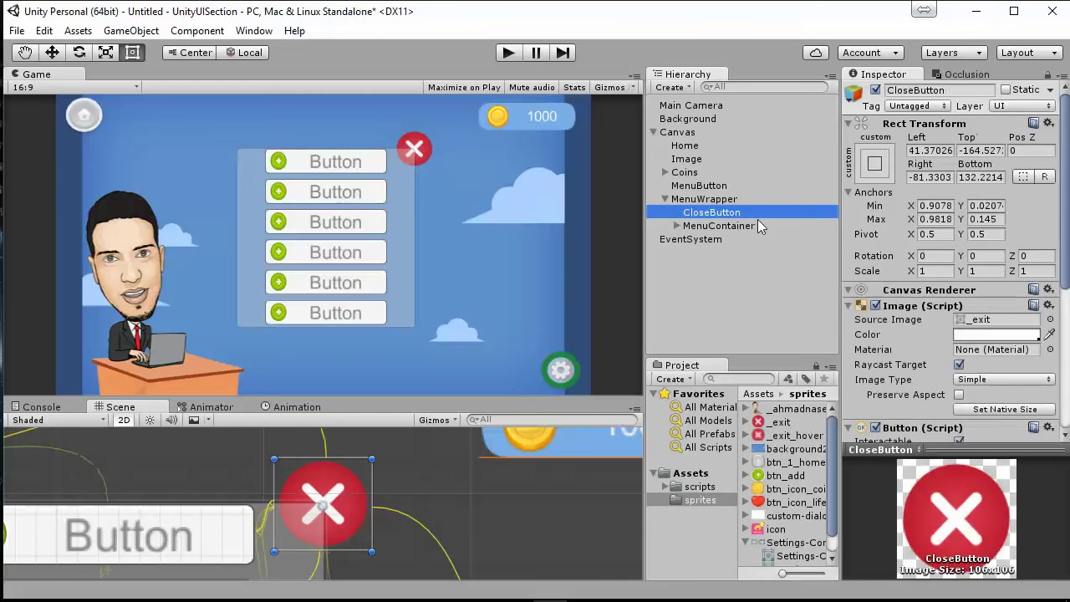
click(702, 203)
click(704, 214)
click(677, 226)
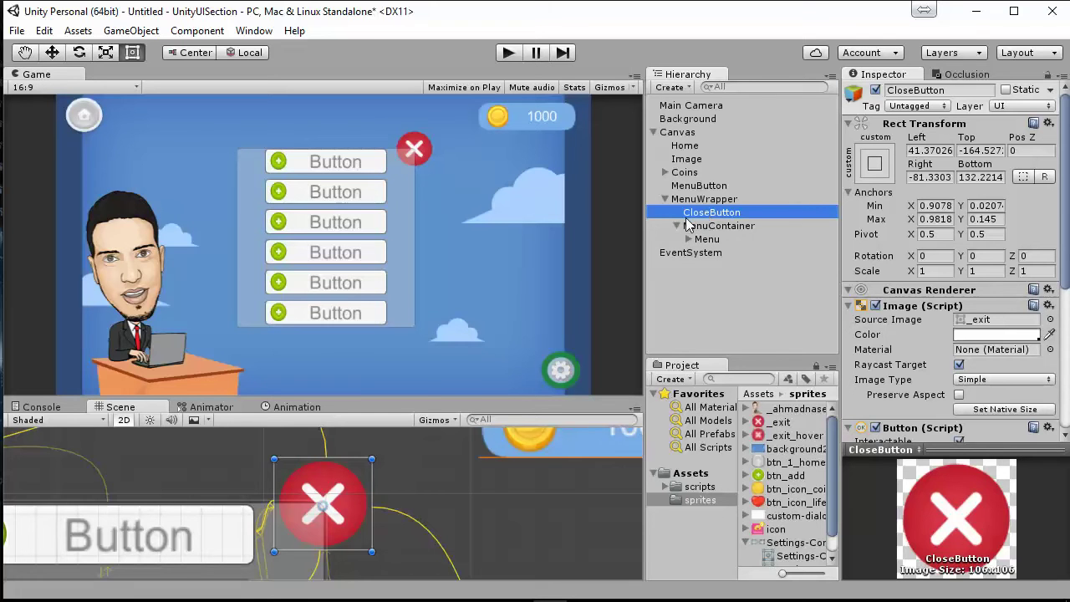
click(685, 229)
click(676, 226)
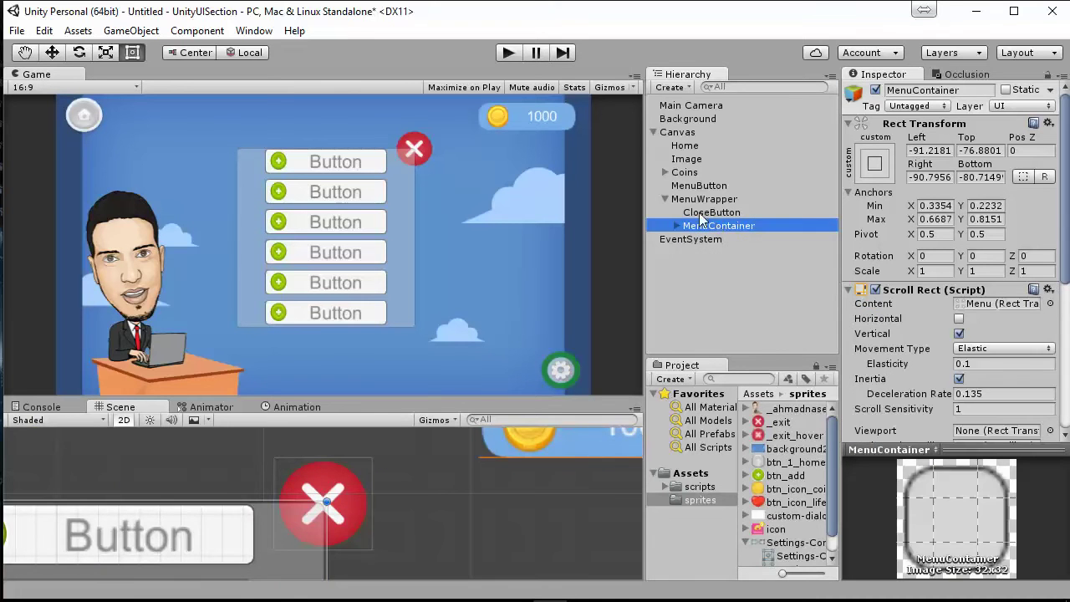
click(709, 214)
click(712, 226)
click(708, 212)
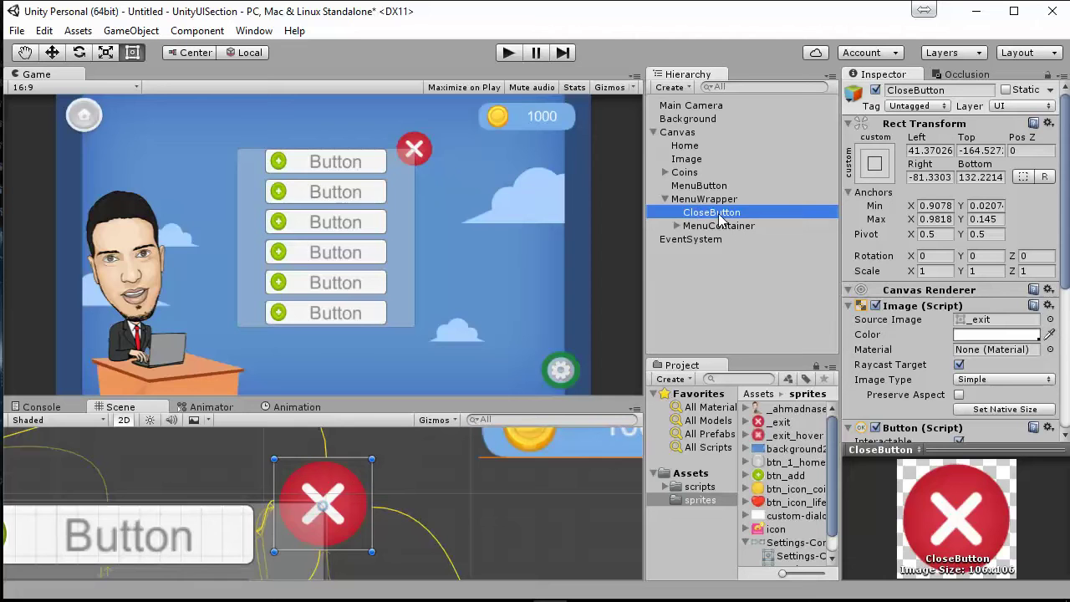
Drag CloseButton below MenuContainer inside MenuWrapper
drag(717, 218, 724, 240)
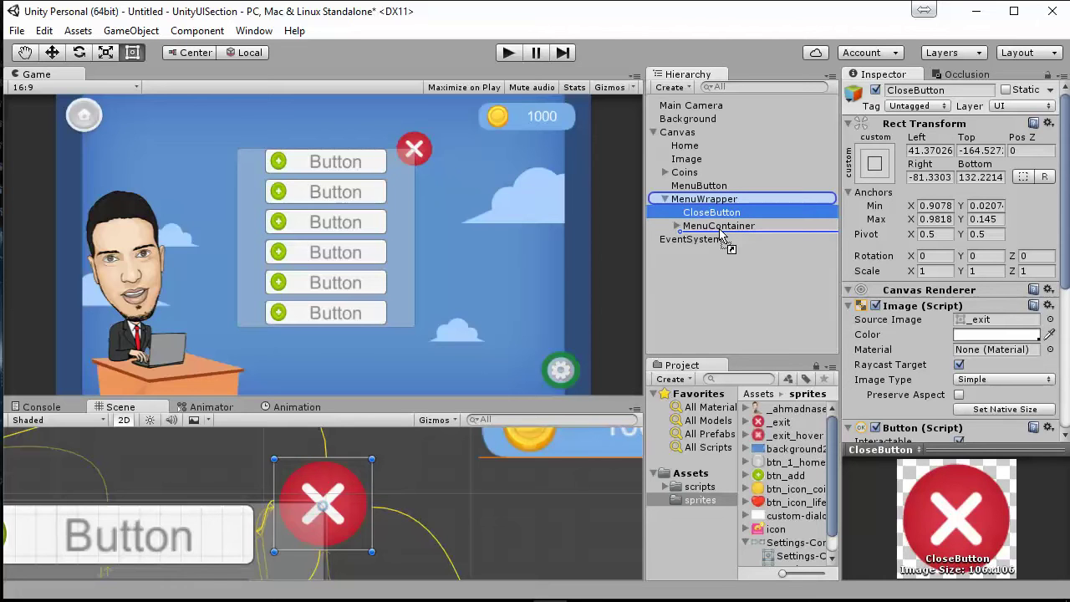
drag(723, 237, 722, 238)
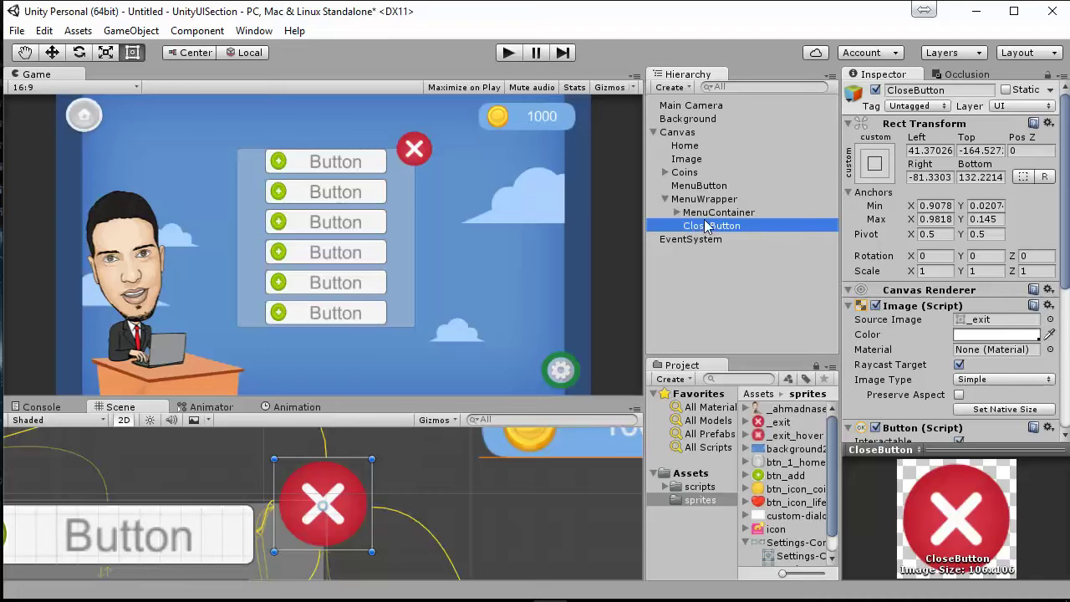
click(706, 212)
click(716, 226)
Select MenuWrapper, frame the canvas, and zoom the Scene view in on the menu
click(707, 214)
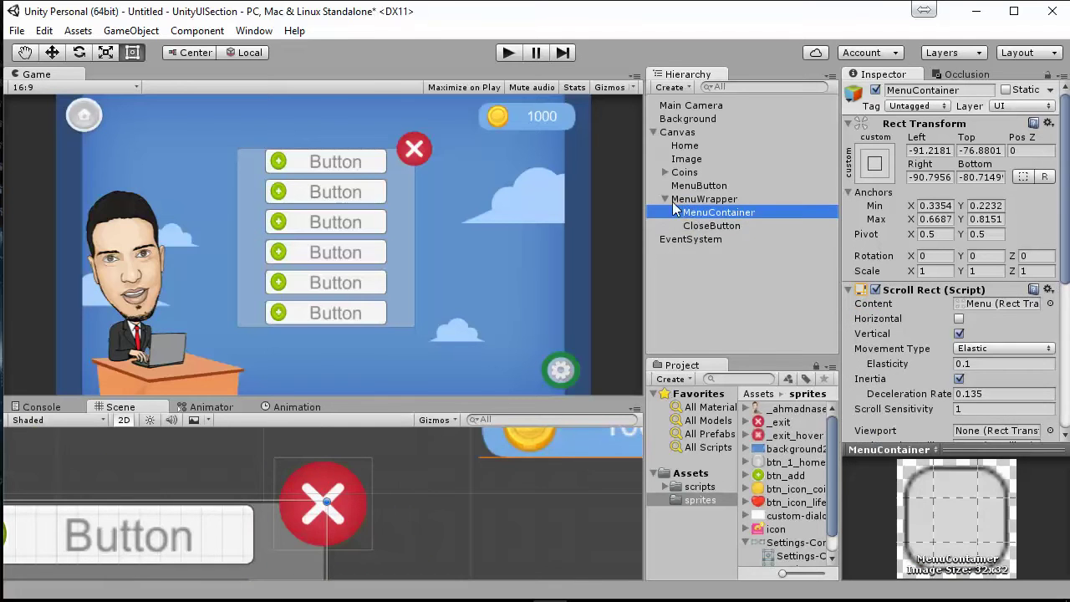
click(676, 200)
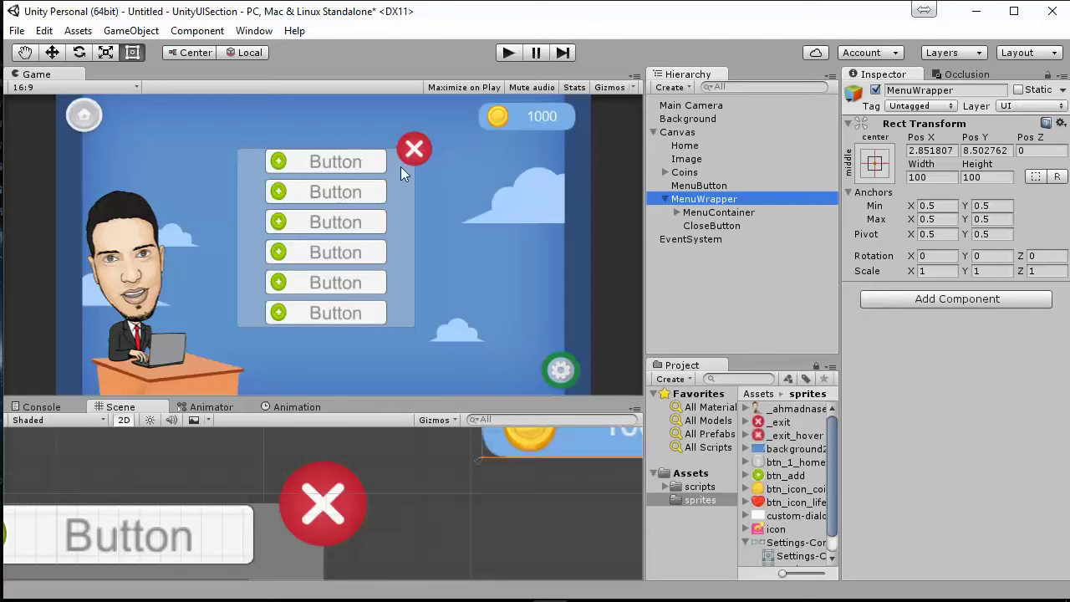
double_click(703, 201)
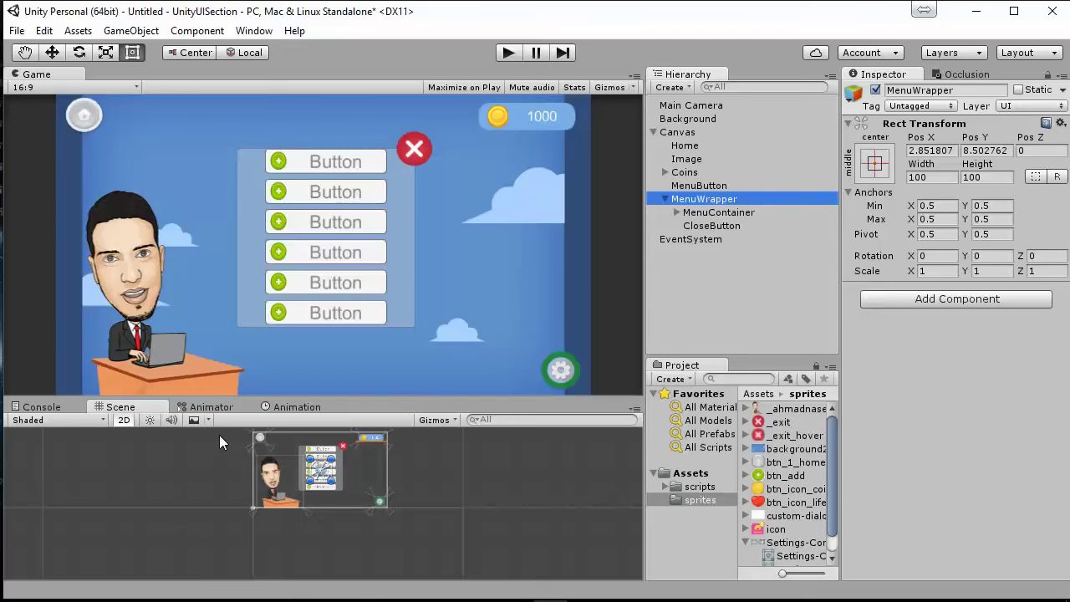
scroll(293, 485, up, 2)
mouse_move(292, 485)
middle_down()
mouse_move(351, 470)
mouse_move(382, 590)
middle_up()
scroll(363, 549, up, 4)
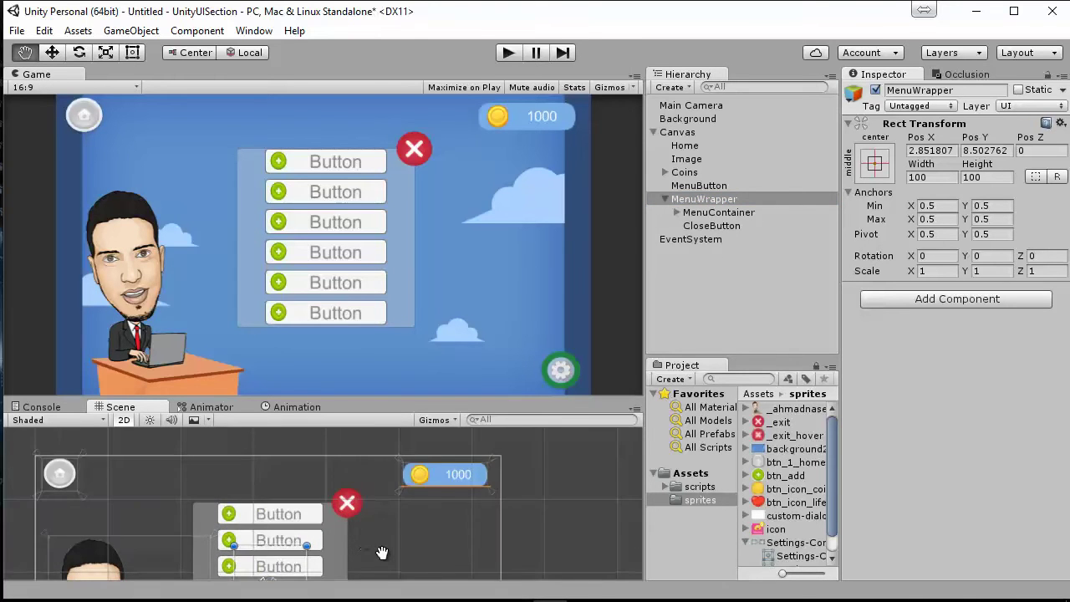
middle_drag(382, 553, 408, 490)
scroll(361, 472, up, 2)
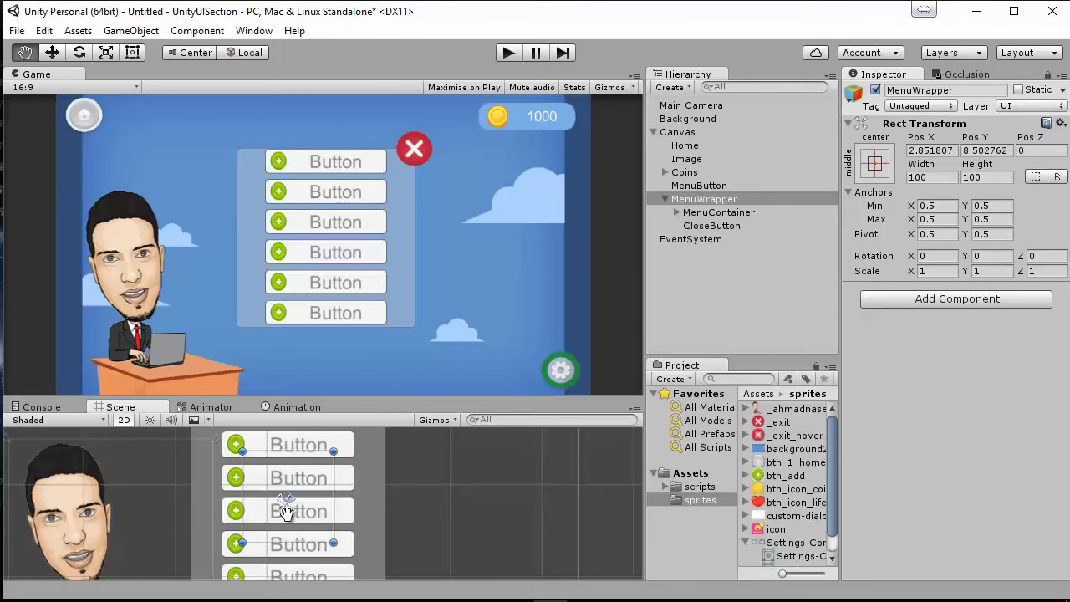
Switch to the Rect tool and position the Scene view around MenuWrapper
key(t)
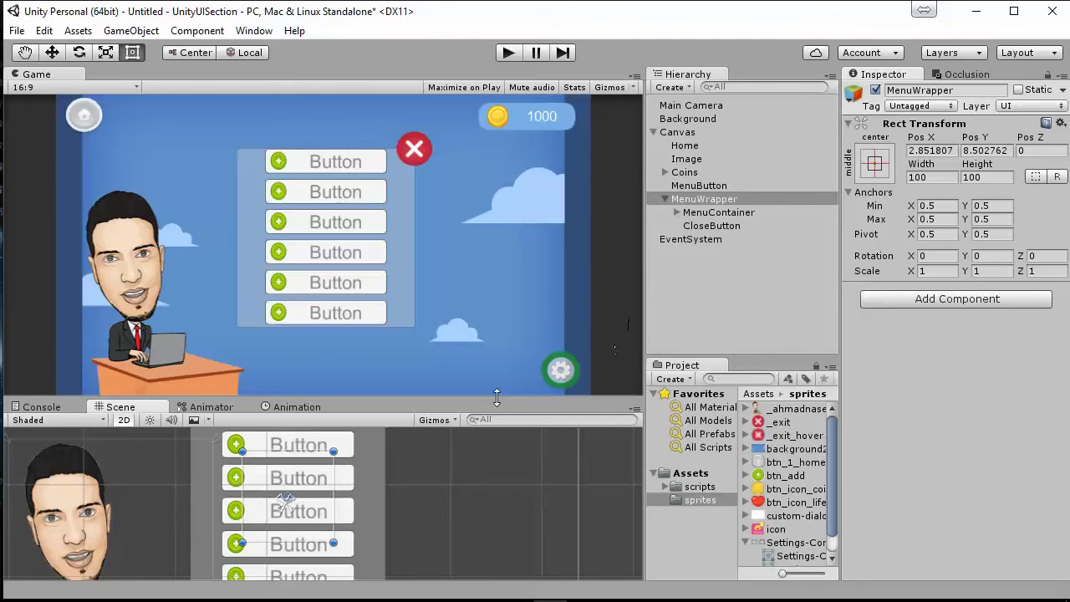
scroll(327, 501, down, 3)
scroll(327, 502, down, 2)
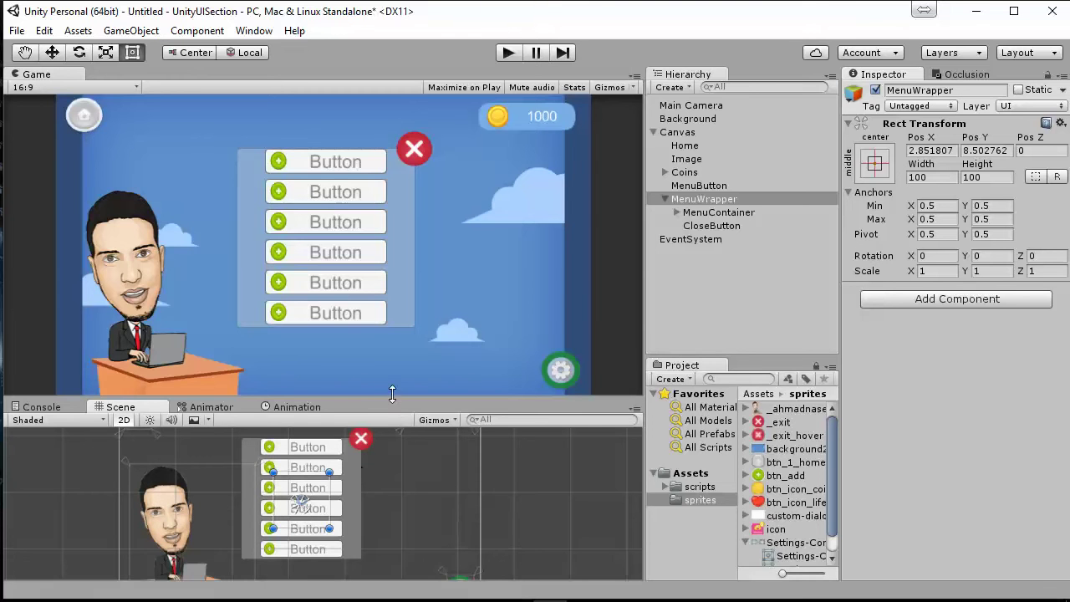
mouse_move(430, 400)
mouse_down()
mouse_move(431, 276)
mouse_move(422, 321)
mouse_move(436, 411)
mouse_up()
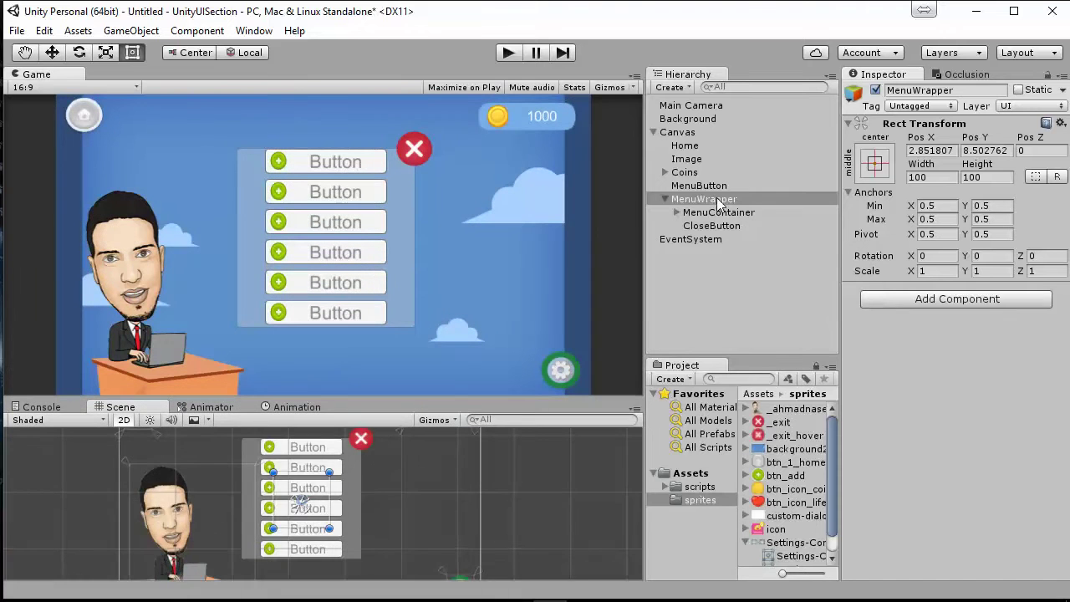
click(704, 199)
scroll(374, 441, down, 3)
scroll(276, 484, up, 2)
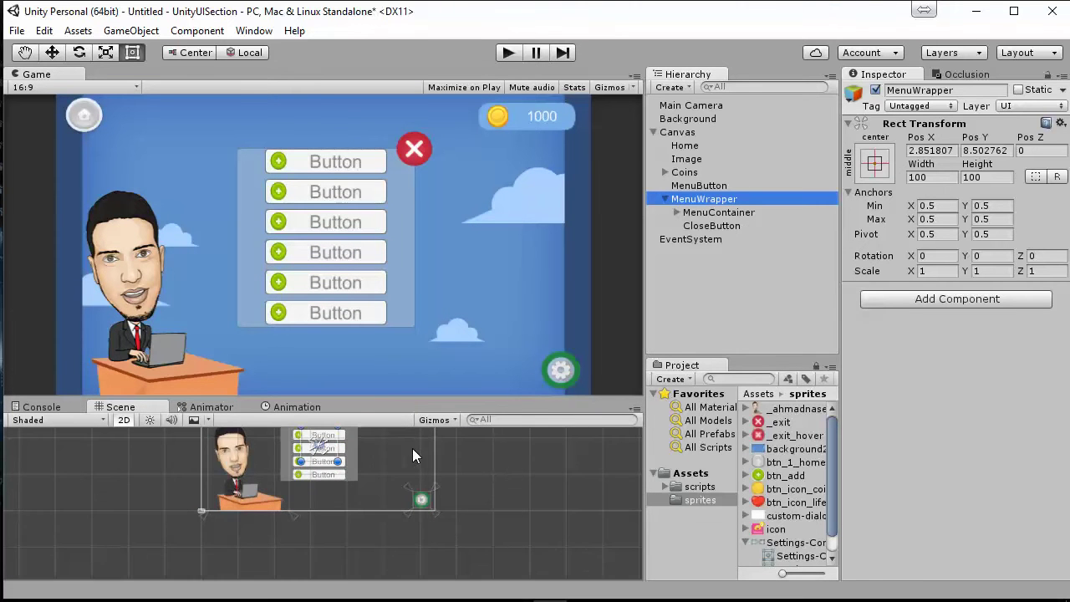
key(q)
drag(410, 447, 399, 525)
scroll(396, 524, up, 3)
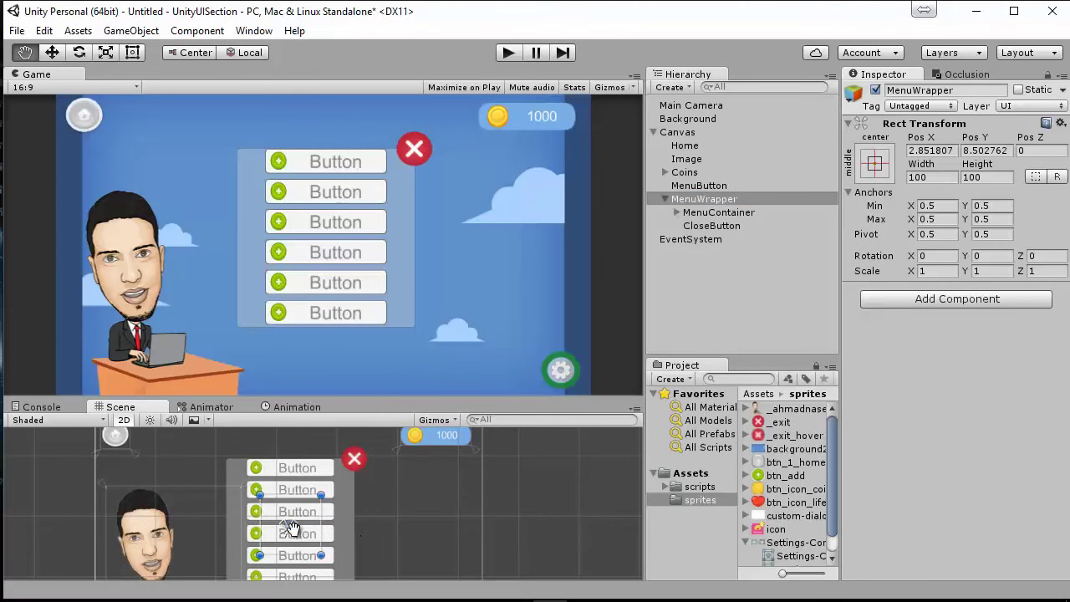
Drag MenuWrapper's top edge to make it 100 by 99 (Pos Y 8) and reframe it
key(t)
mouse_move(302, 498)
mouse_down()
mouse_move(303, 477)
mouse_move(306, 495)
mouse_up()
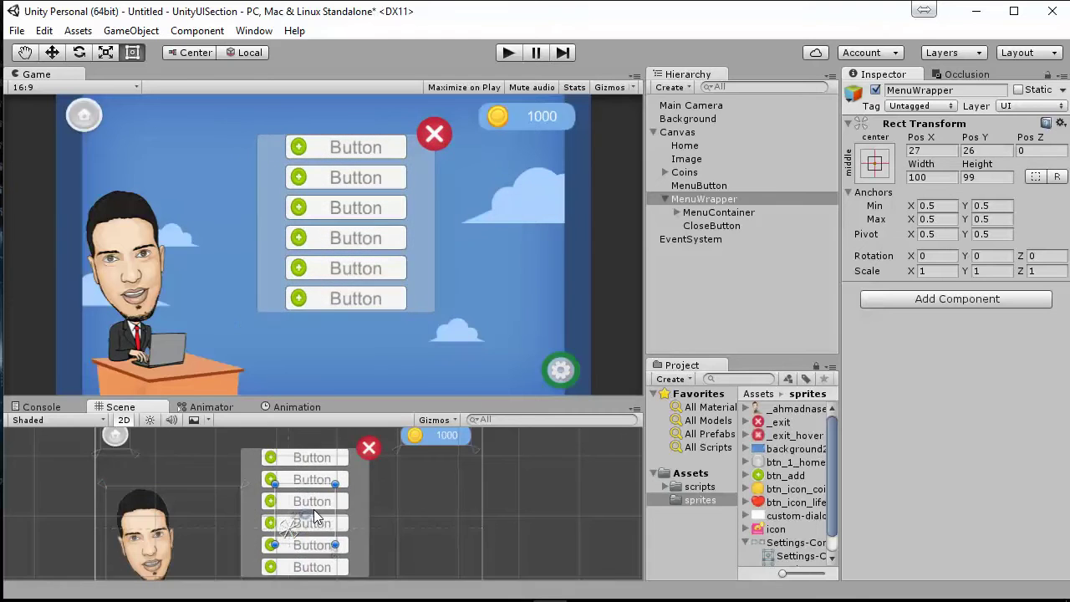
double_click(704, 198)
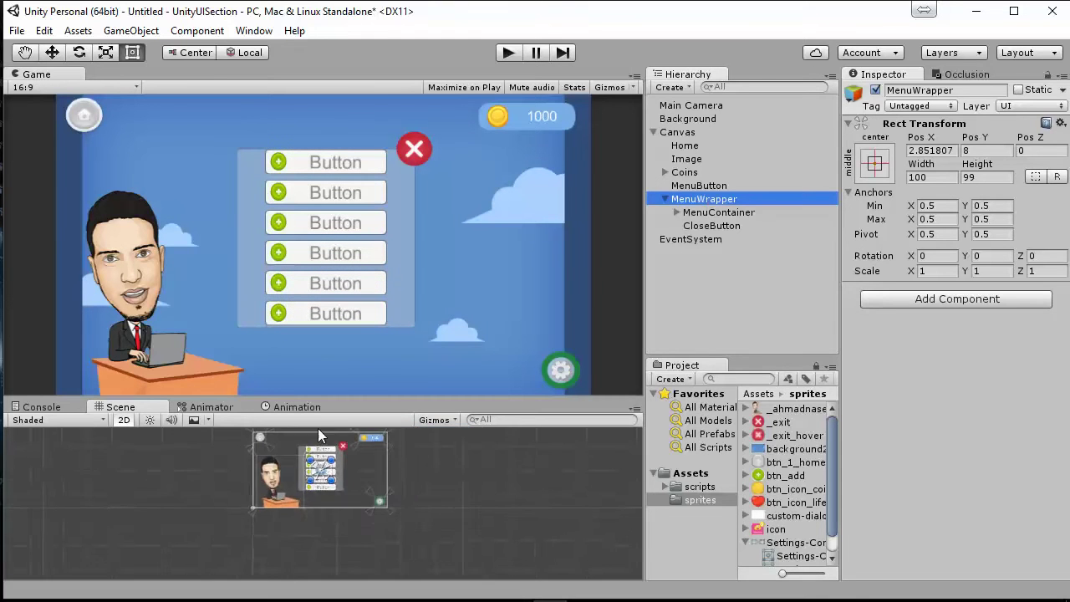
middle_drag(324, 449, 335, 542)
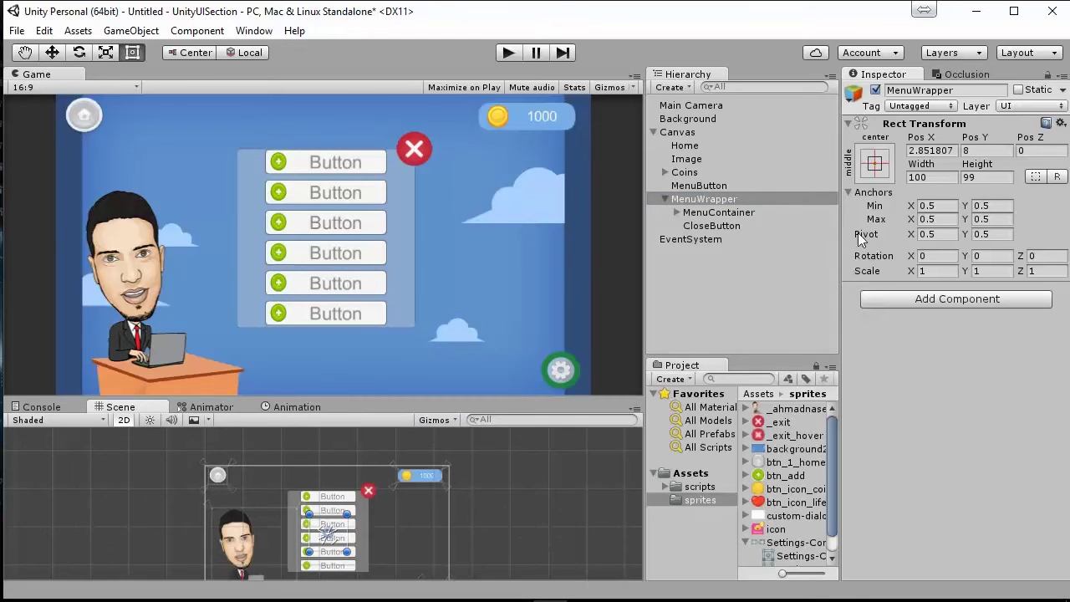
click(875, 163)
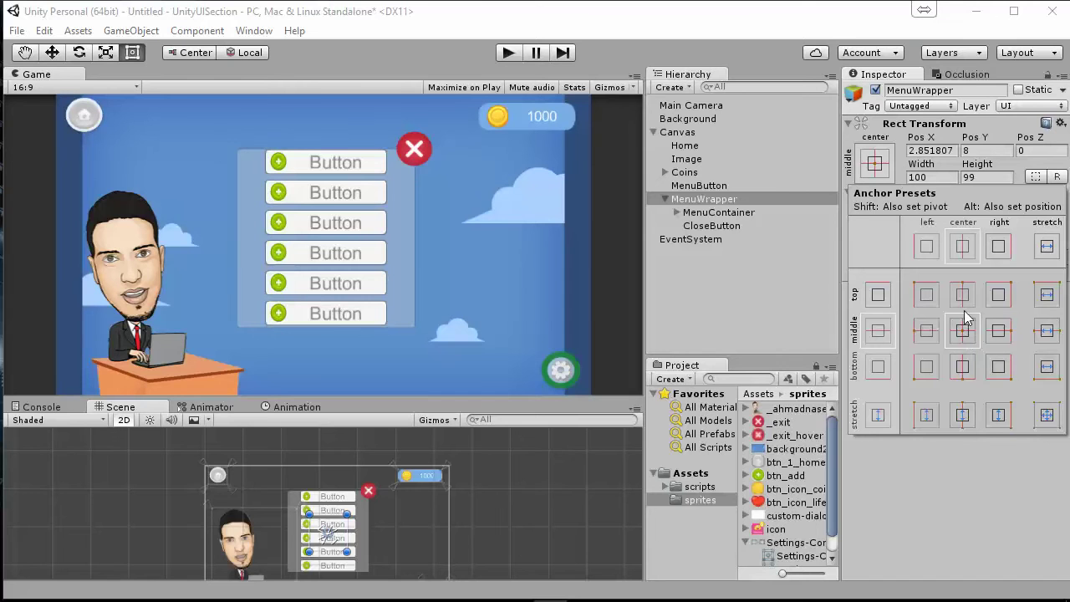
Apply the stretch-stretch anchor preset to MenuWrapper, giving Left 272.85, Top 122.5, Right 267.15, Bottom 138.5
click(1048, 415)
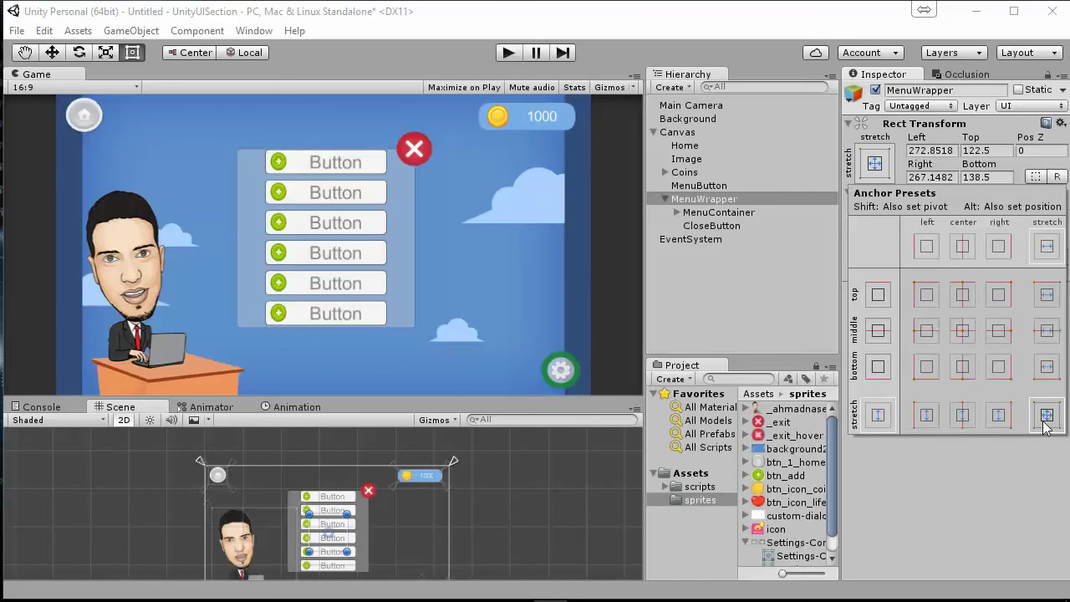
key(alt)
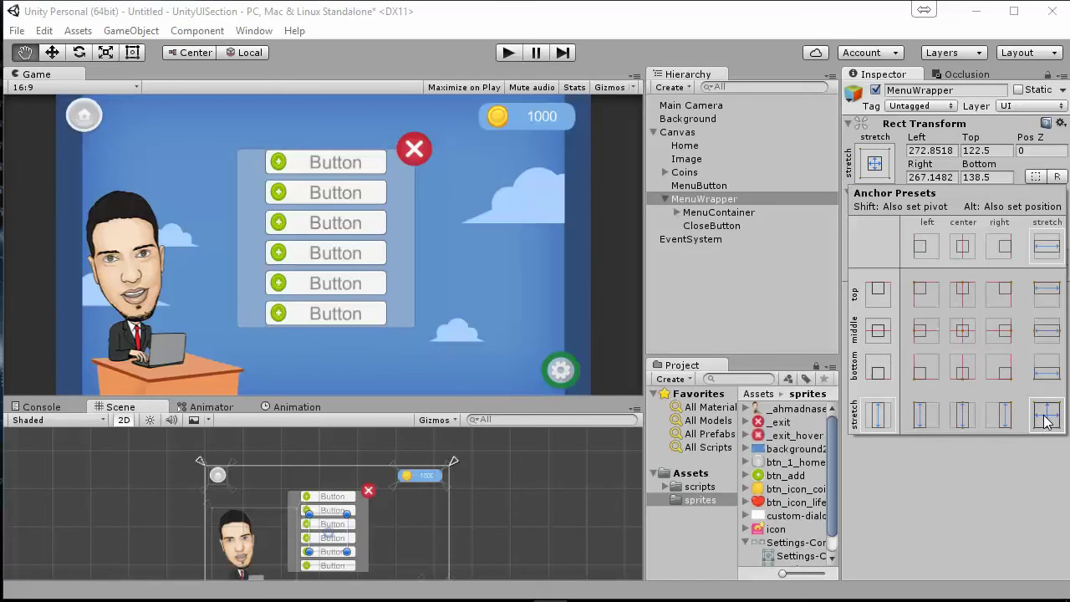
alt+click(1045, 417)
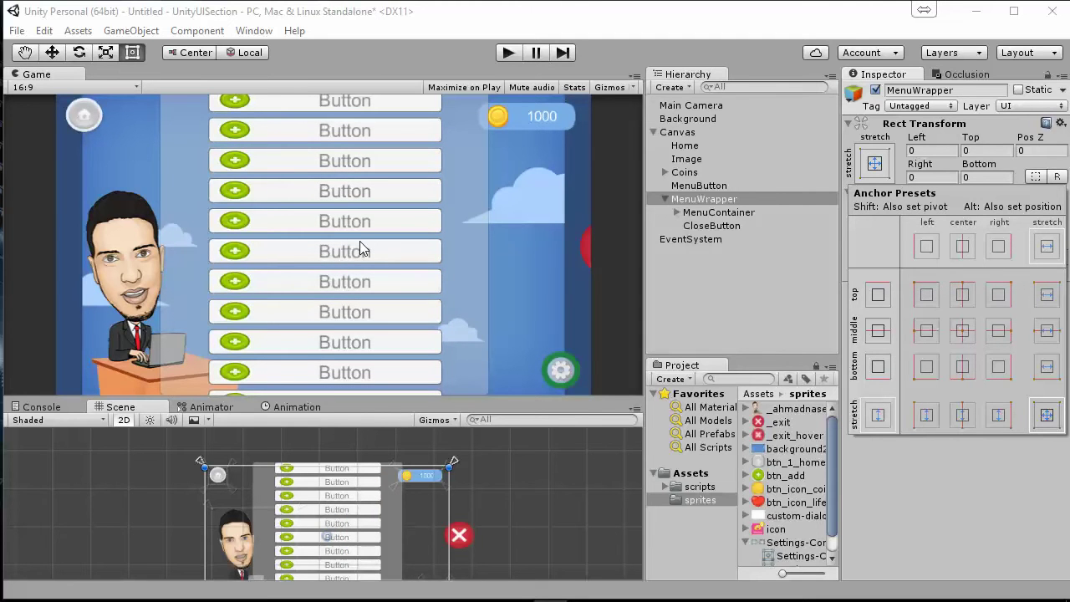
key(ctrl+z)
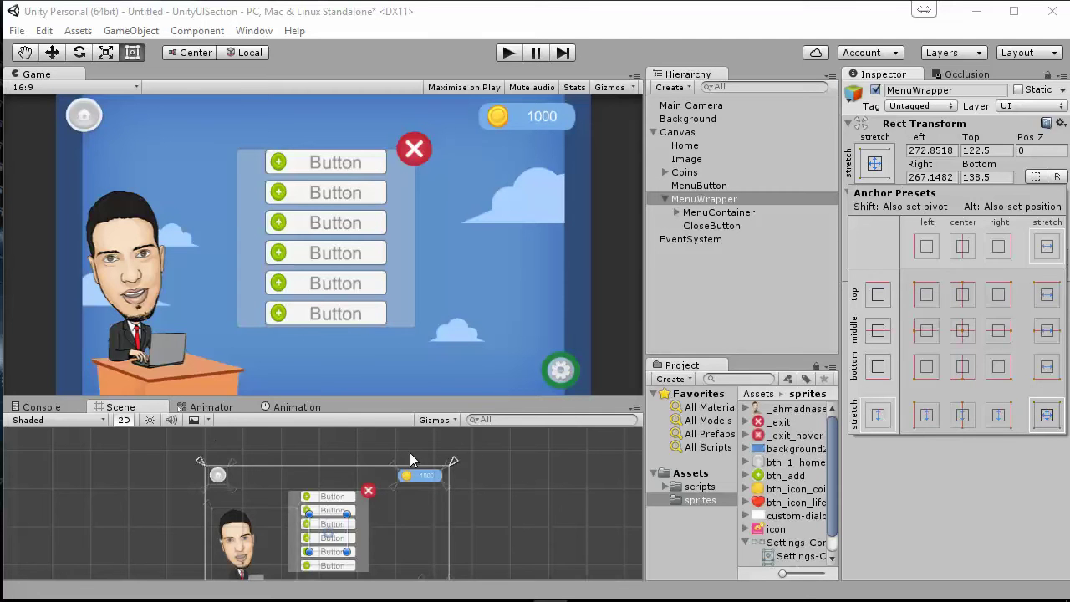
click(706, 204)
scroll(299, 483, down, 3)
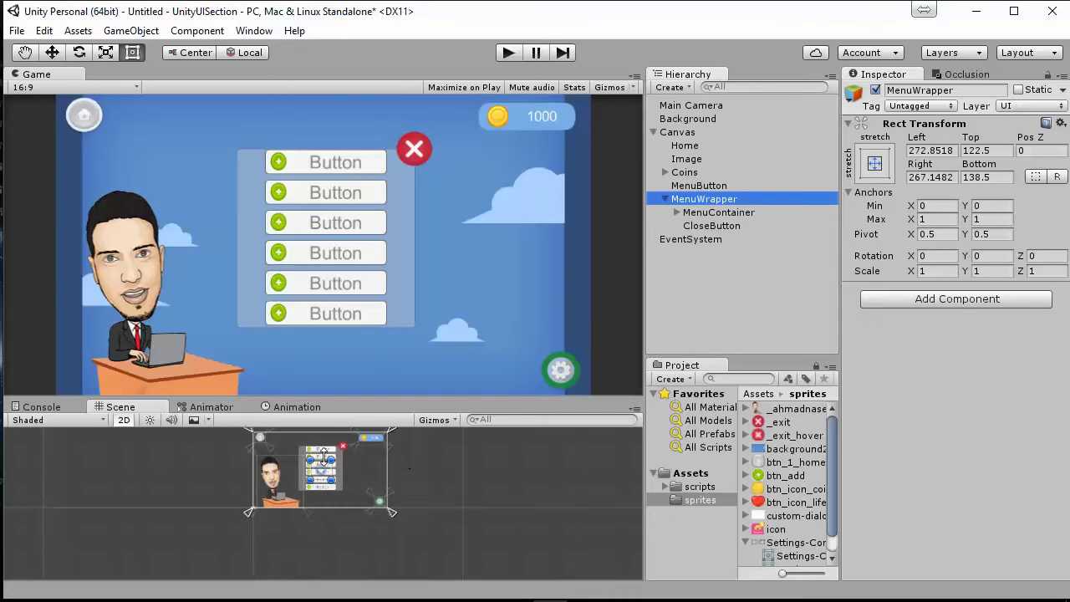
Bring the canvas into view with MenuWrapper selected and the Rect tool active
mouse_move(471, 396)
mouse_down()
mouse_move(444, 178)
mouse_move(465, 392)
mouse_up()
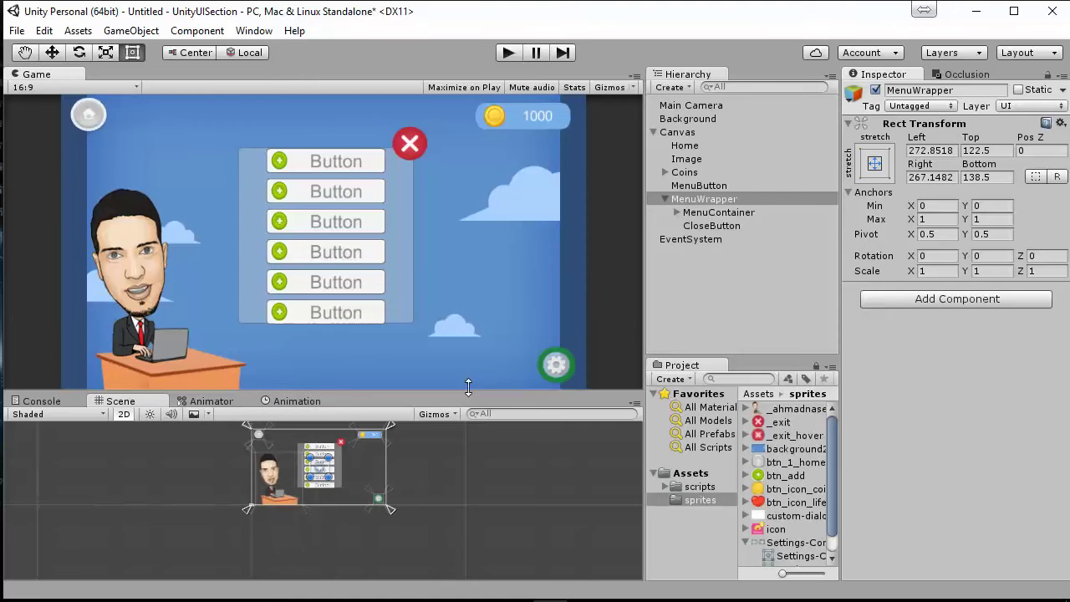
click(681, 198)
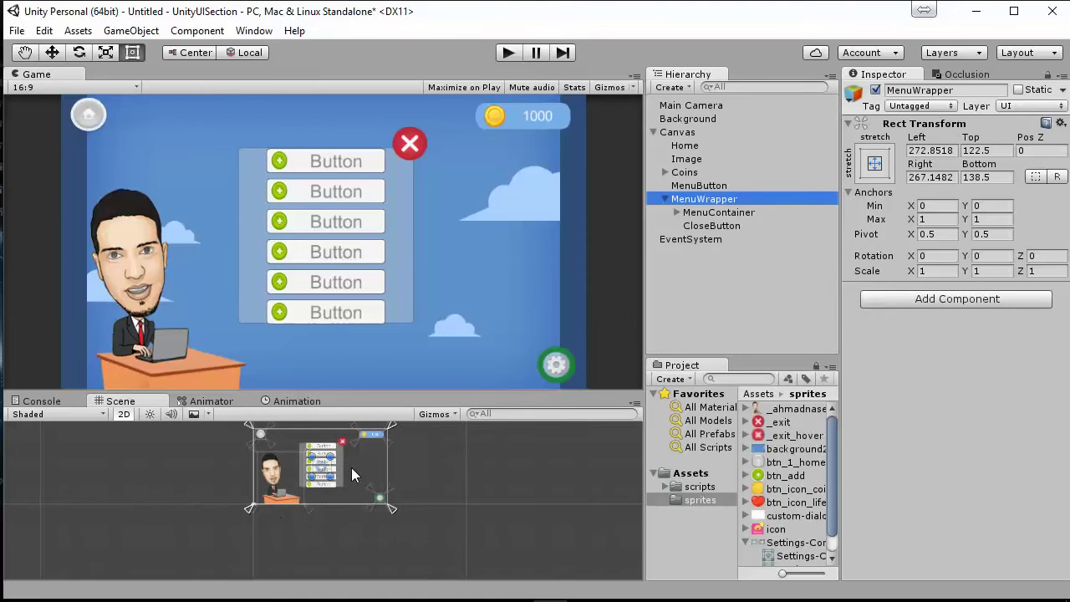
key(q)
drag(423, 454, 425, 485)
scroll(345, 482, up, 2)
scroll(344, 481, up, 2)
scroll(344, 481, up, 2)
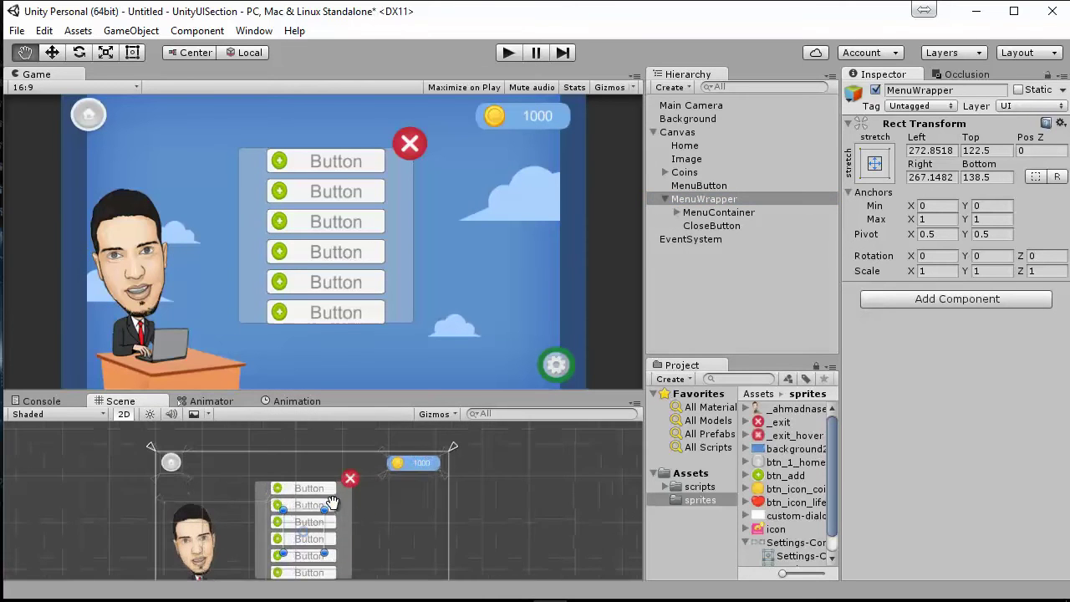
key(t)
click(457, 446)
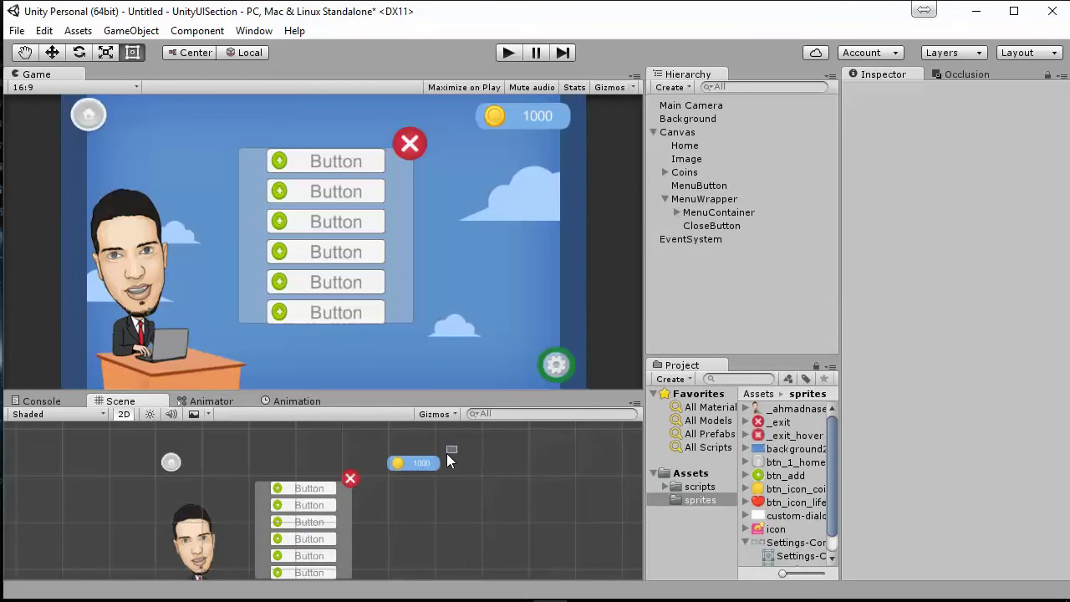
click(692, 202)
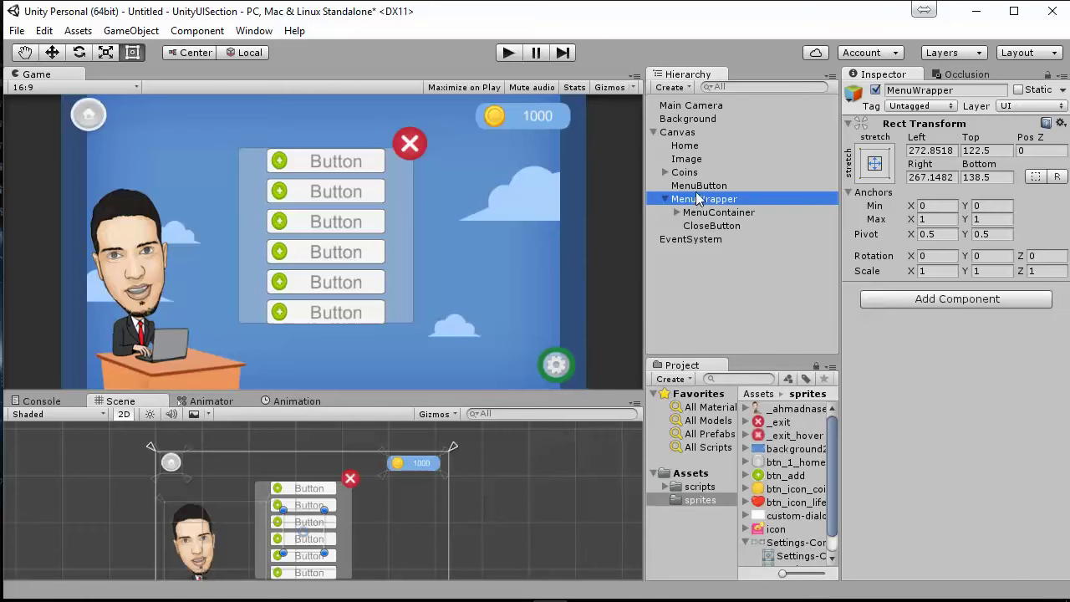
Pull MenuWrapper's top-right and top-left anchors in to the menu panel and close button
drag(451, 449, 365, 470)
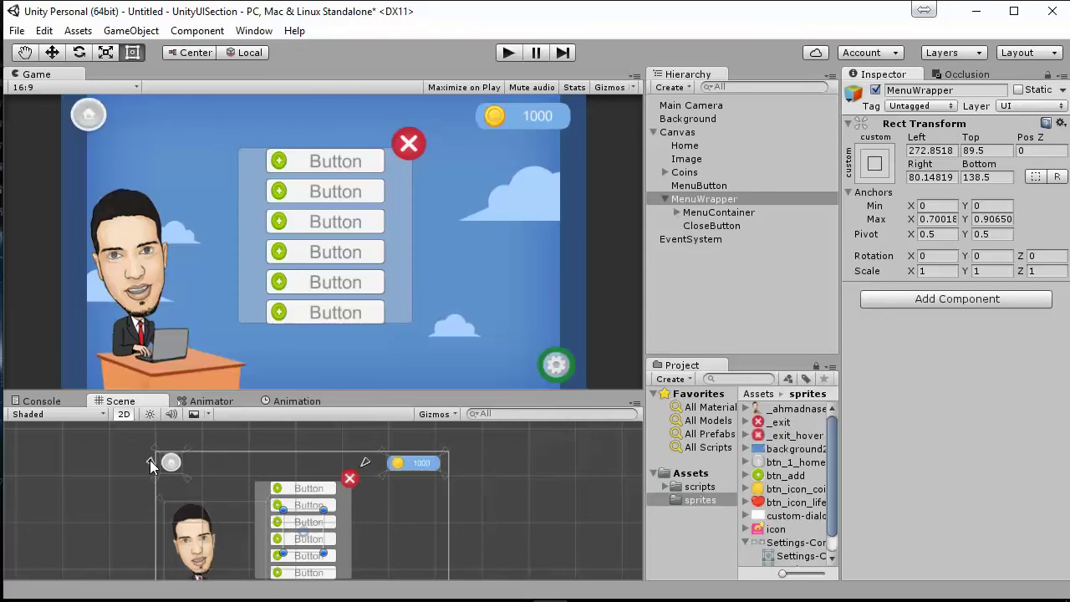
click(150, 458)
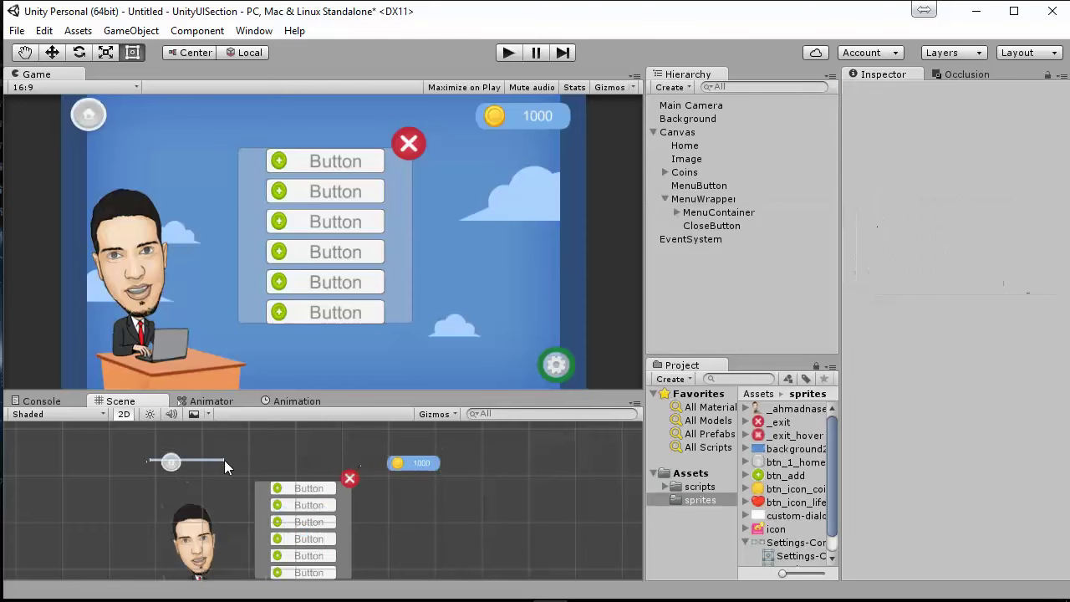
click(701, 203)
drag(154, 461, 245, 467)
Raise the bottom-right anchor to the panel, giving anchors Min 0.32088/0.213 and Max 0.69218/0.88383
scroll(401, 510, down, 1)
middle_drag(400, 546, 378, 518)
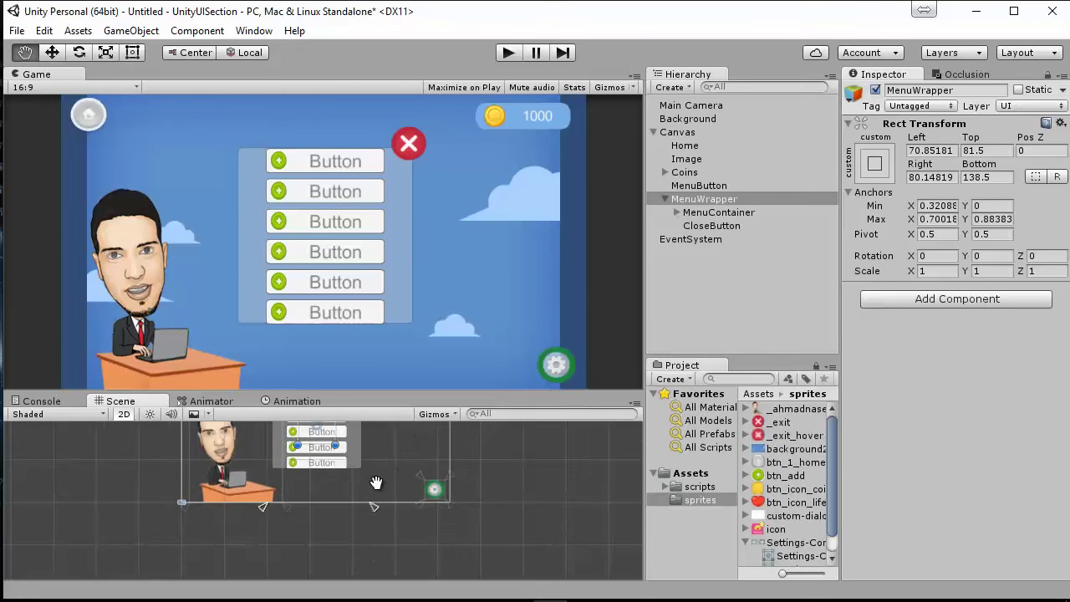
scroll(377, 518, up, 1)
drag(372, 511, 361, 474)
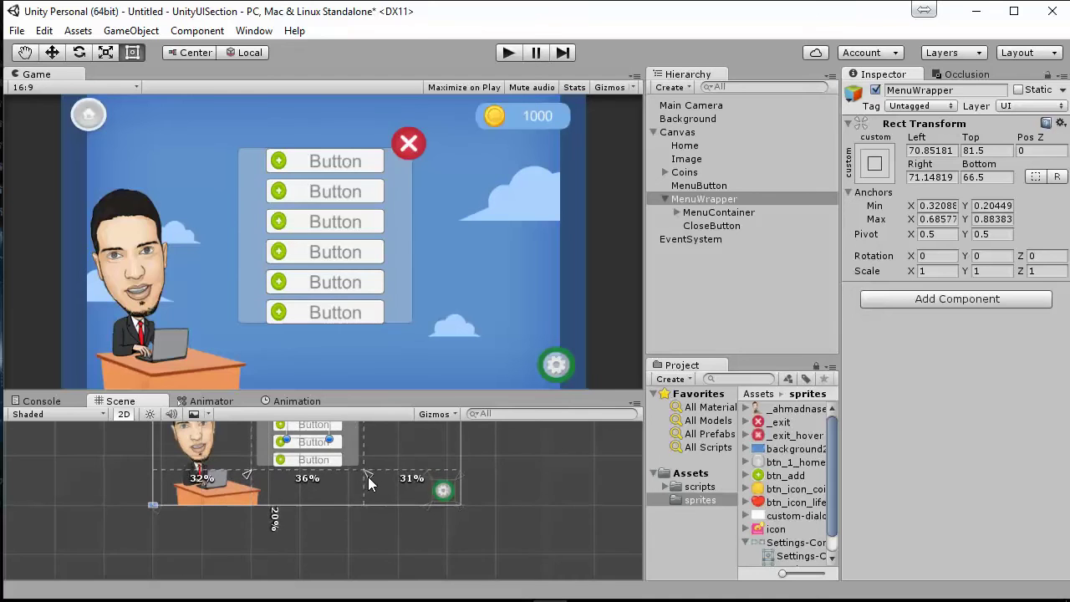
drag(361, 473, 364, 473)
scroll(403, 473, down, 1)
middle_drag(403, 473, 387, 562)
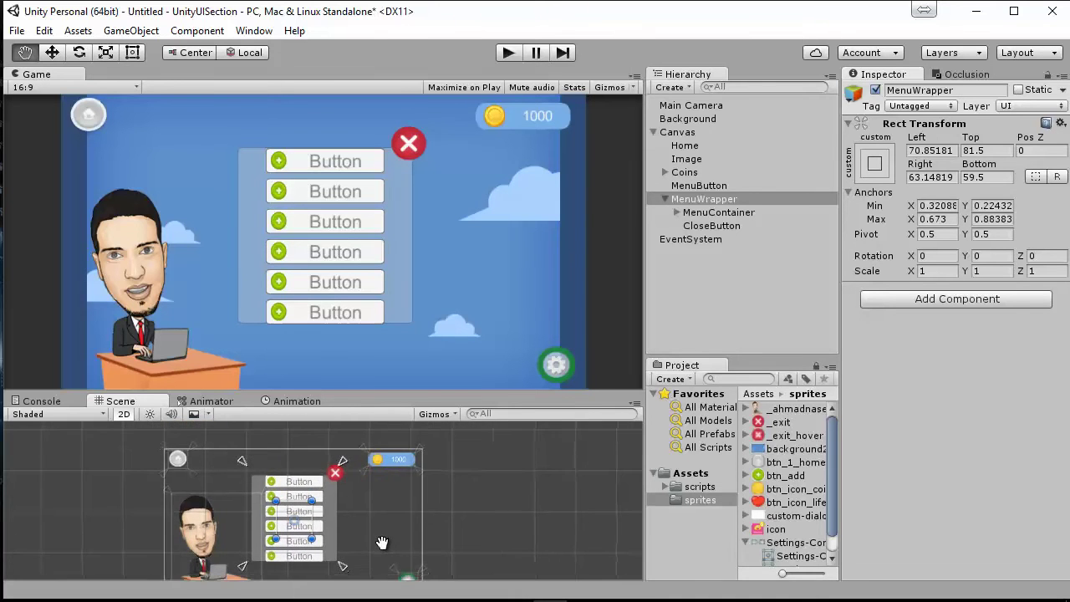
drag(341, 571, 347, 571)
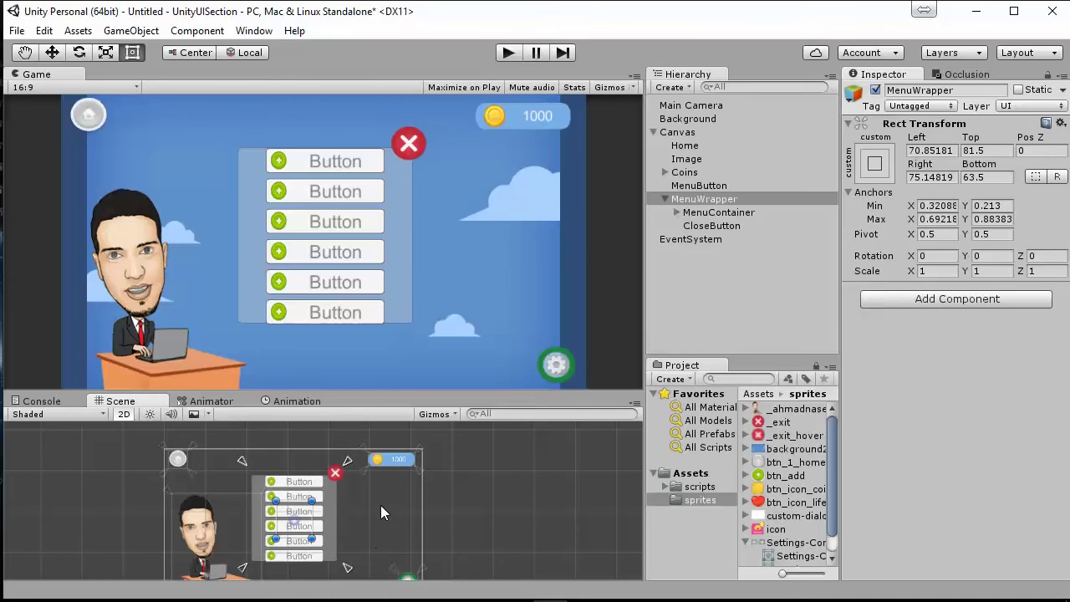
mouse_move(412, 393)
mouse_down()
mouse_move(462, 443)
mouse_move(479, 421)
mouse_up()
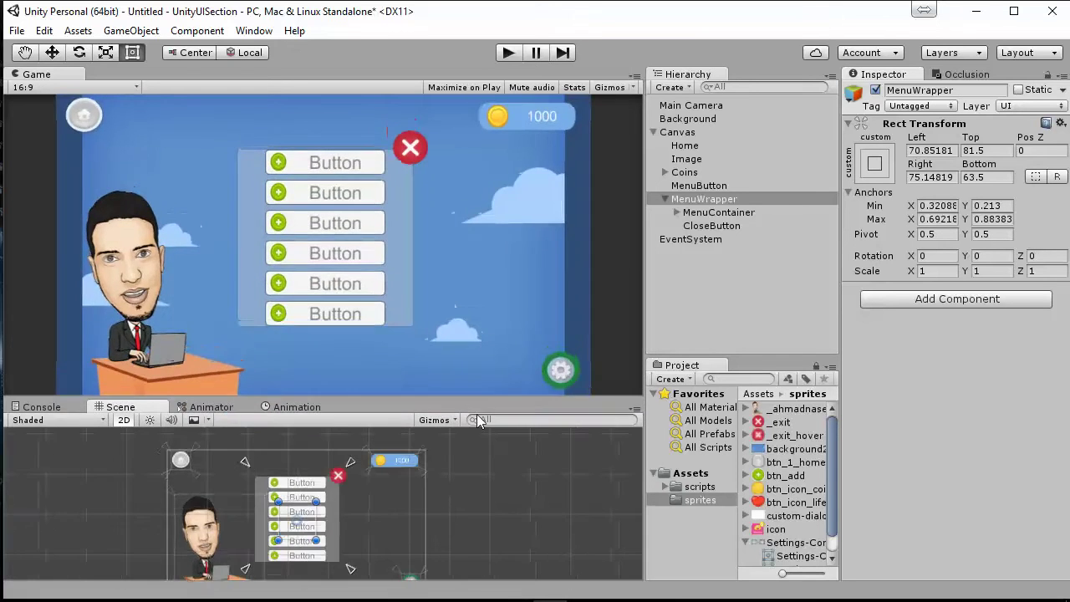
Select CloseButton and try the right and top-right anchor presets
double_click(711, 226)
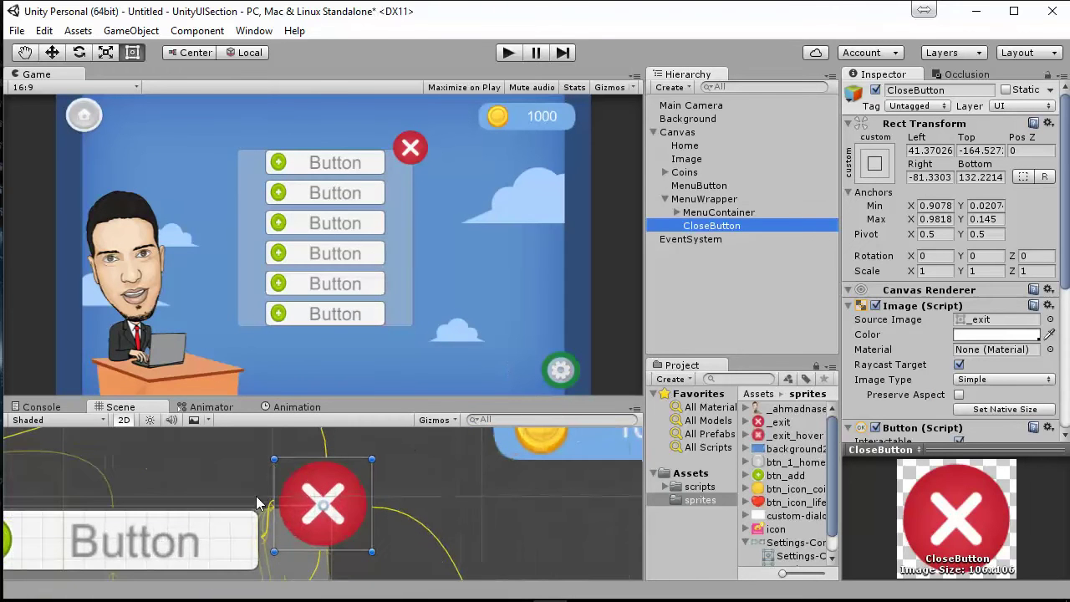
click(883, 165)
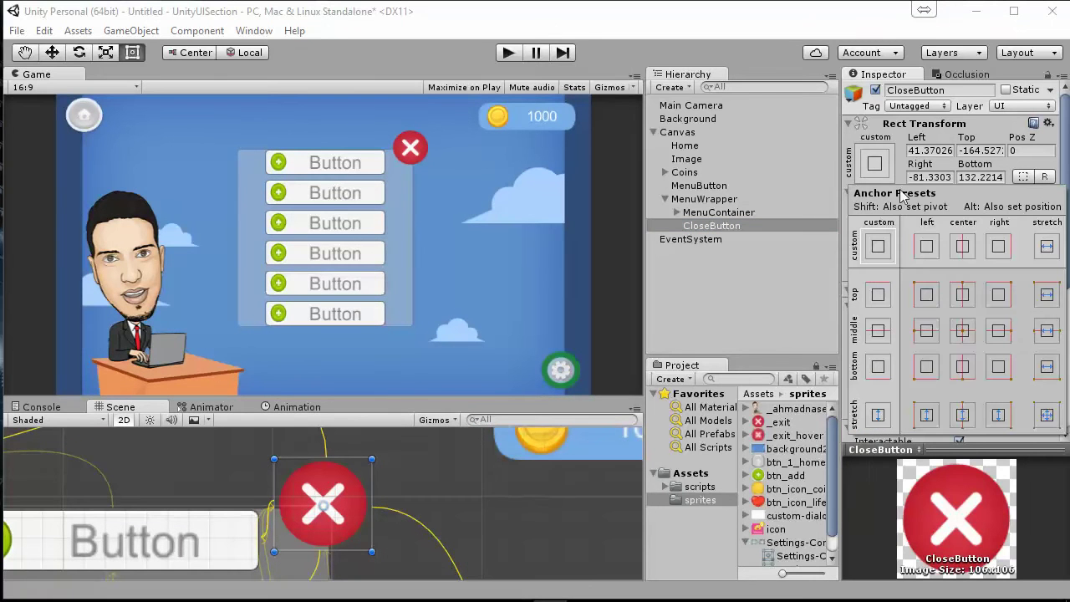
click(998, 247)
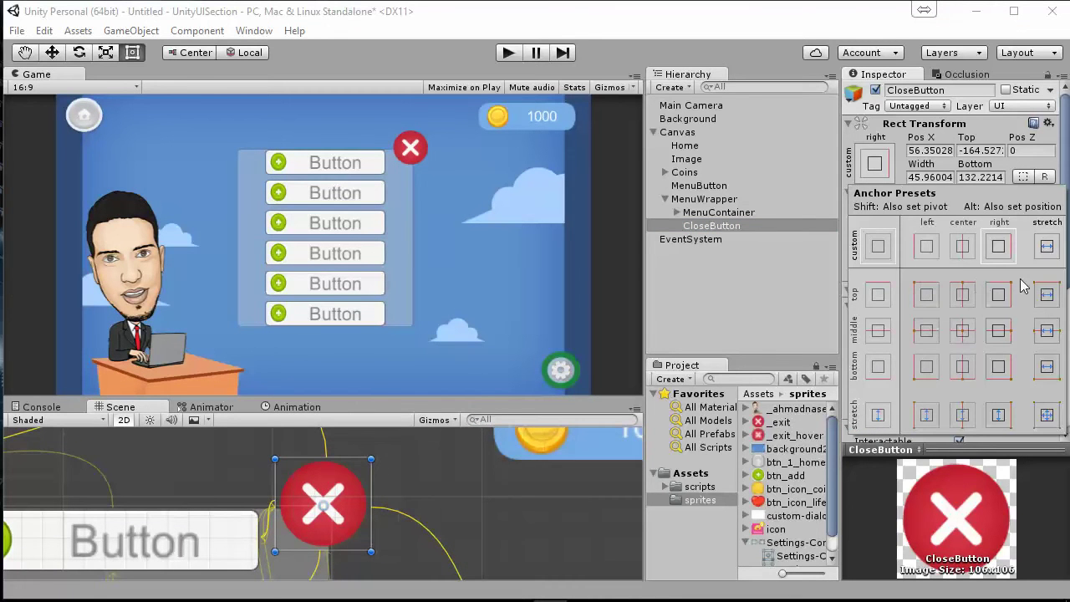
click(998, 295)
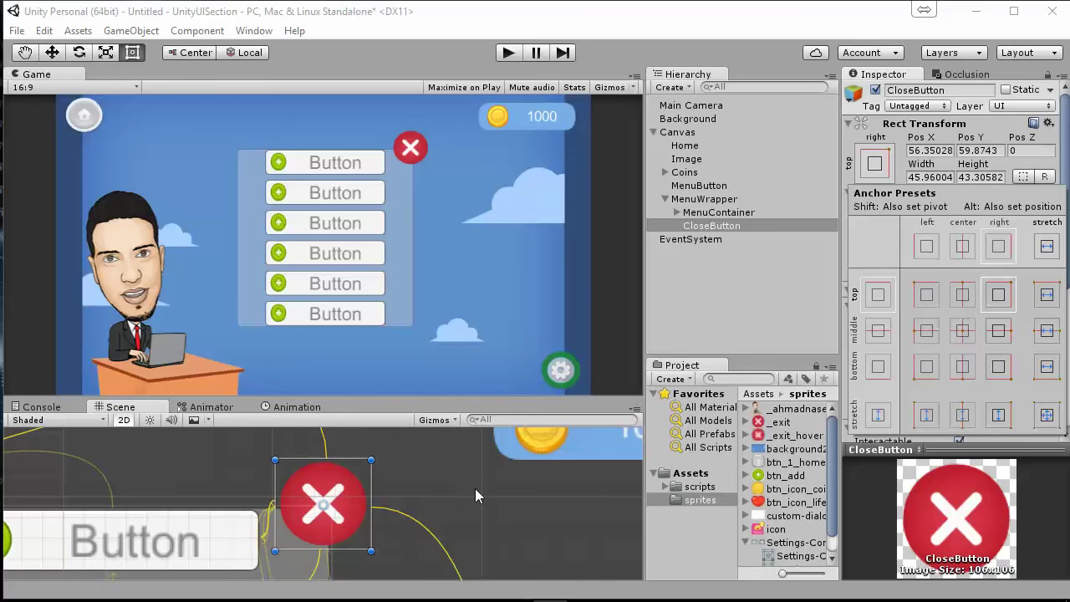
scroll(434, 510, down, 3)
scroll(430, 514, down, 3)
scroll(425, 509, down, 1)
scroll(425, 508, down, 2)
scroll(425, 506, down, 1)
scroll(426, 508, down, 3)
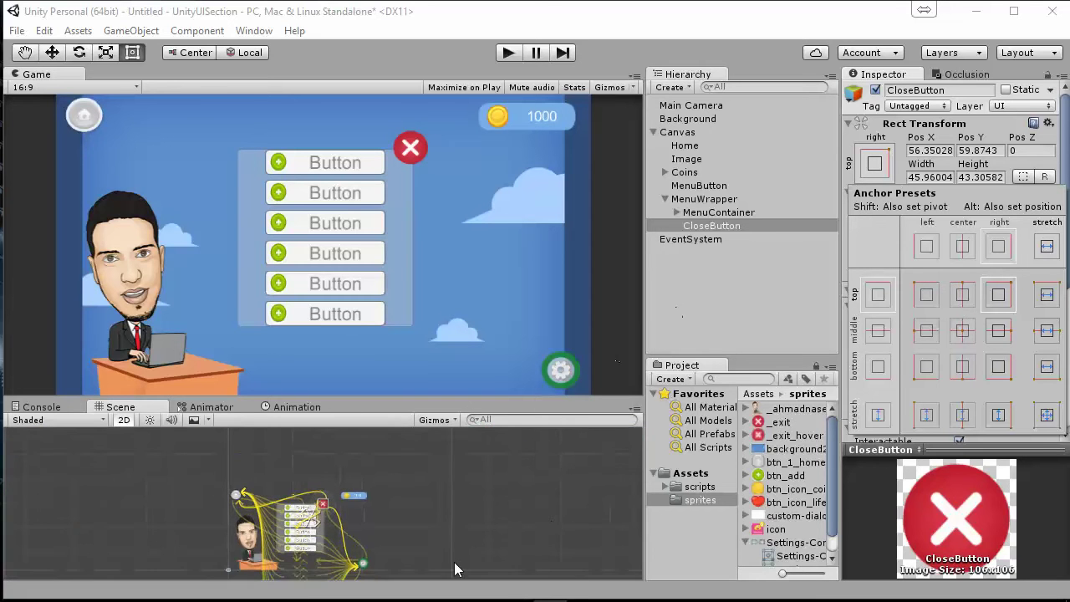
Apply the middle-center anchor preset to CloseButton, leaving Pos X 102.35 and Pos Y 107.87
click(731, 226)
double_click(732, 226)
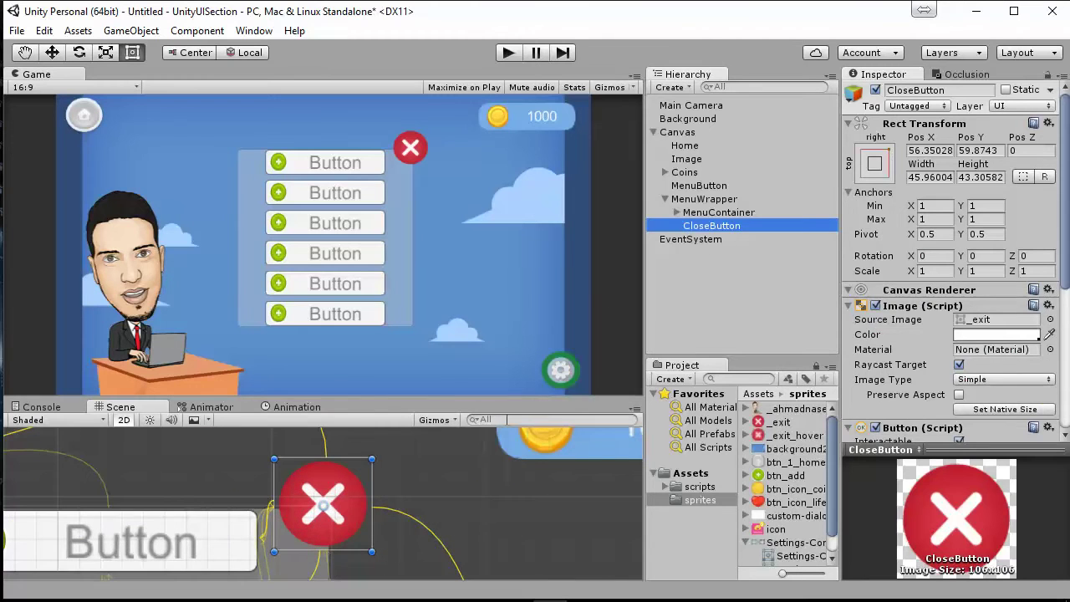
click(875, 164)
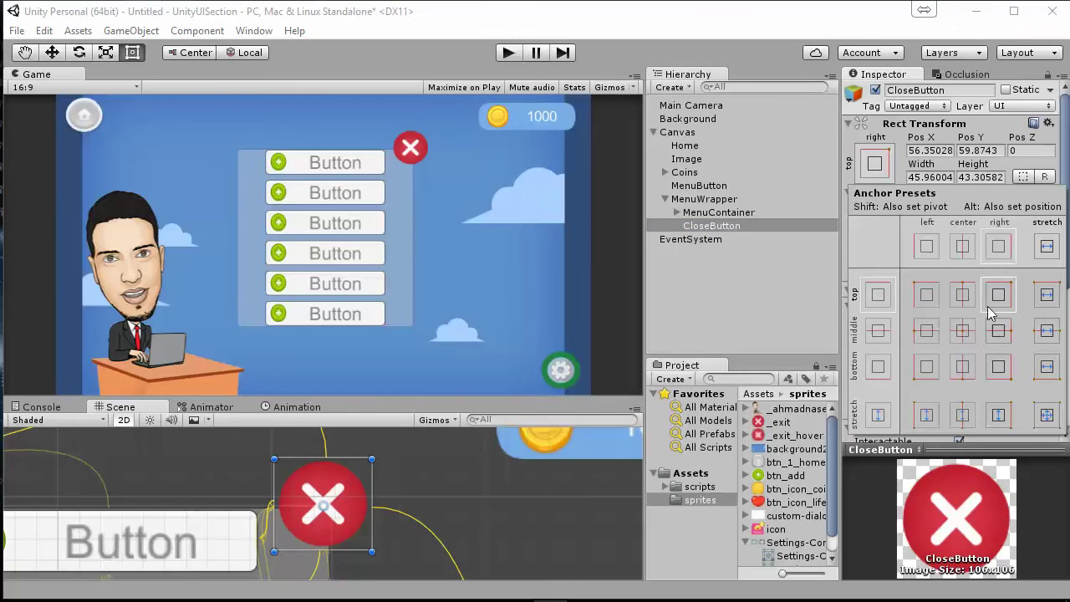
click(963, 333)
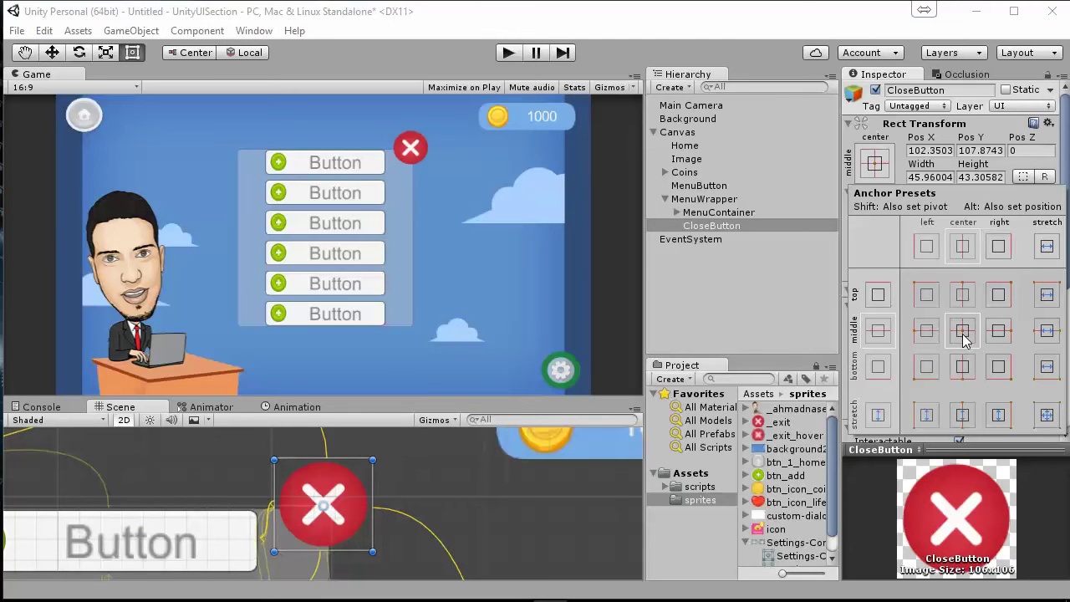
key(q)
click(473, 518)
scroll(476, 491, down, 3)
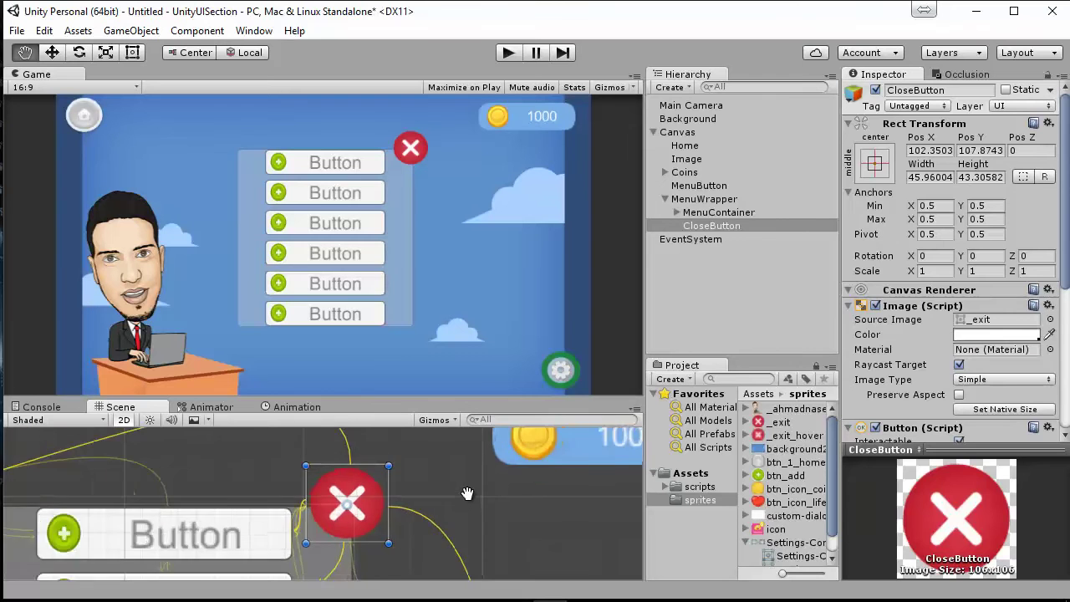
scroll(465, 491, down, 3)
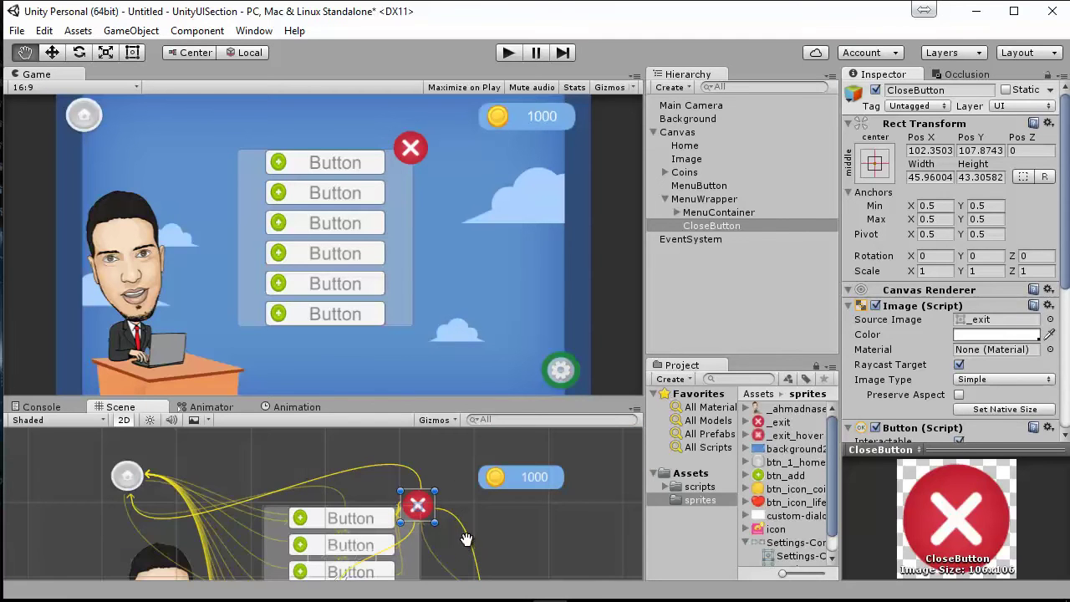
click(470, 542)
drag(470, 538, 481, 489)
scroll(520, 487, down, 2)
scroll(514, 497, down, 2)
scroll(540, 477, down, 1)
scroll(514, 550, up, 2)
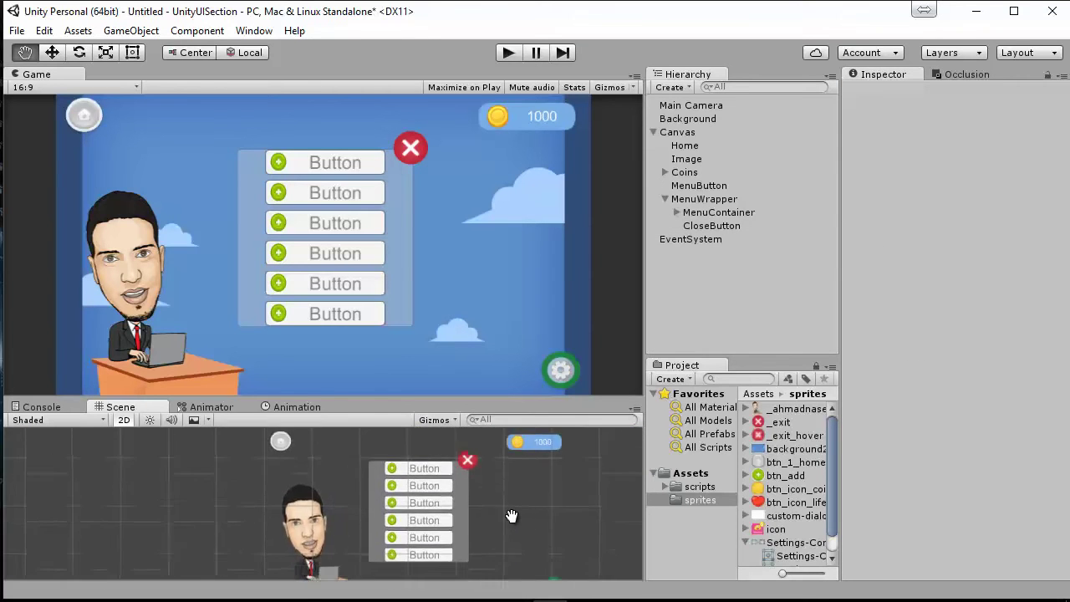
middle_drag(514, 550, 506, 516)
double_click(707, 224)
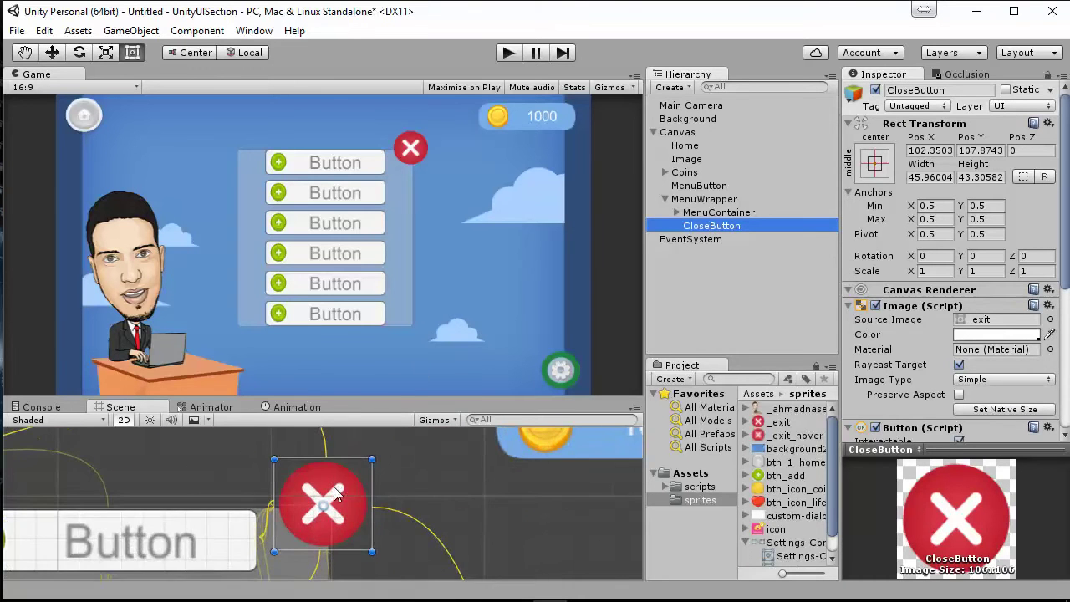
scroll(333, 488, down, 2)
scroll(331, 486, down, 2)
scroll(329, 485, down, 2)
scroll(327, 483, down, 1)
scroll(327, 483, down, 3)
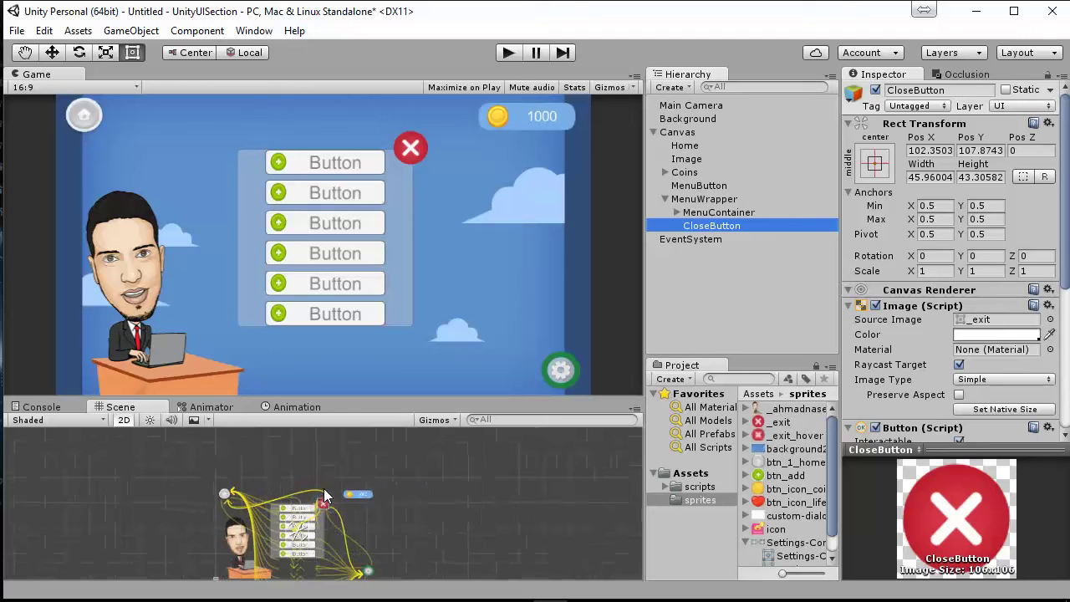
double_click(703, 201)
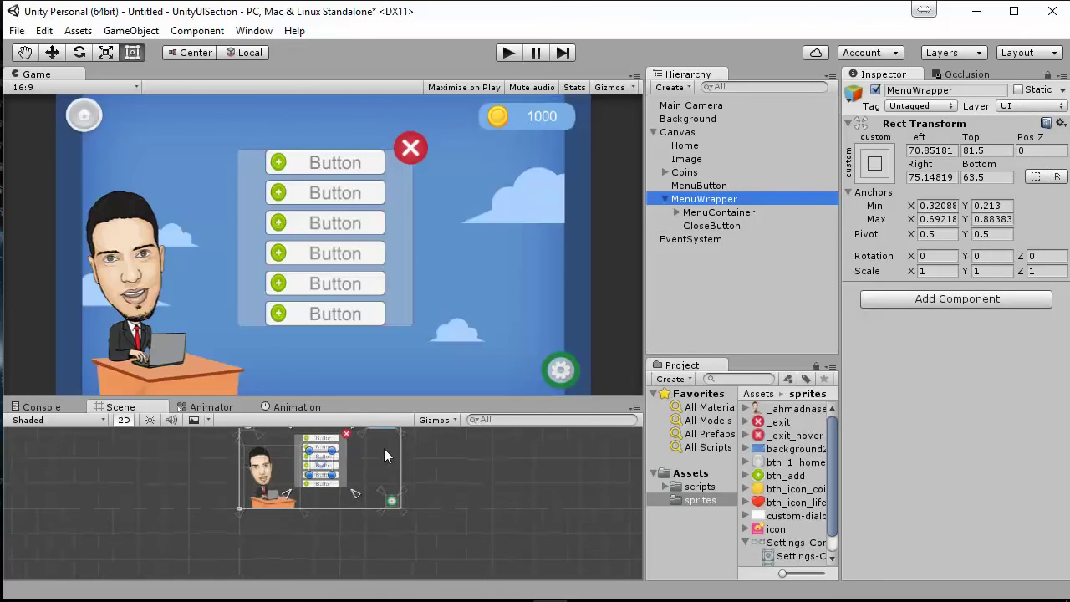
key(q)
scroll(358, 456, up, 1)
scroll(376, 502, up, 1)
scroll(337, 505, up, 1)
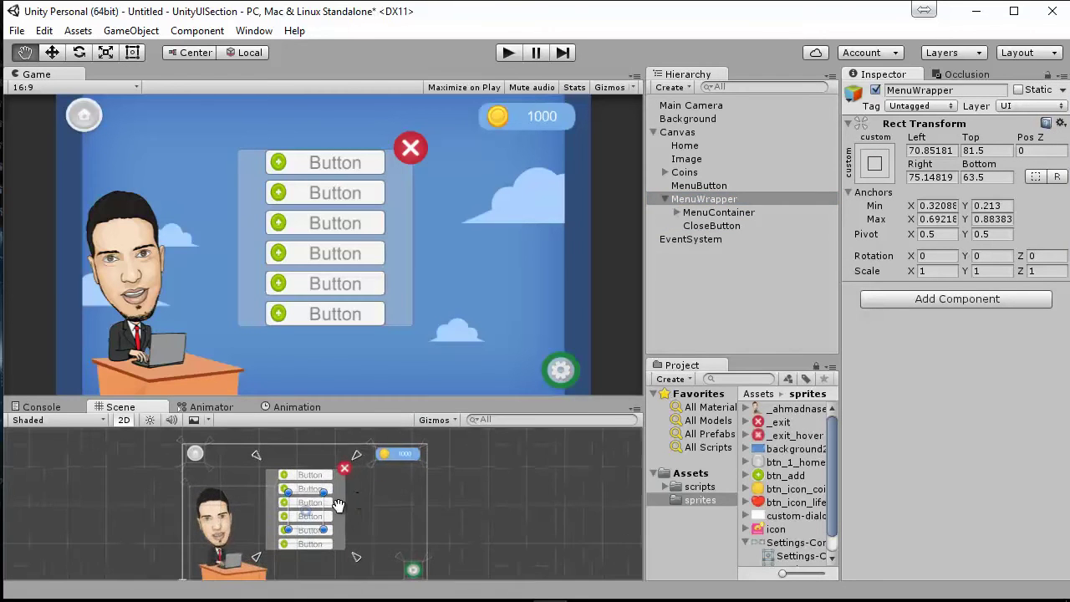
key(t)
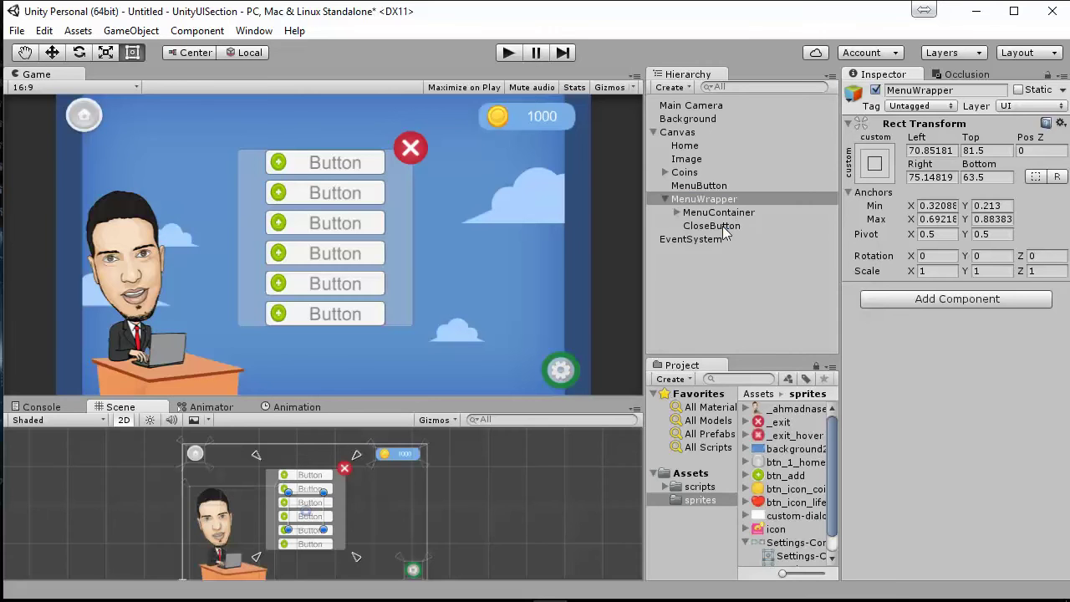
click(722, 225)
key(f)
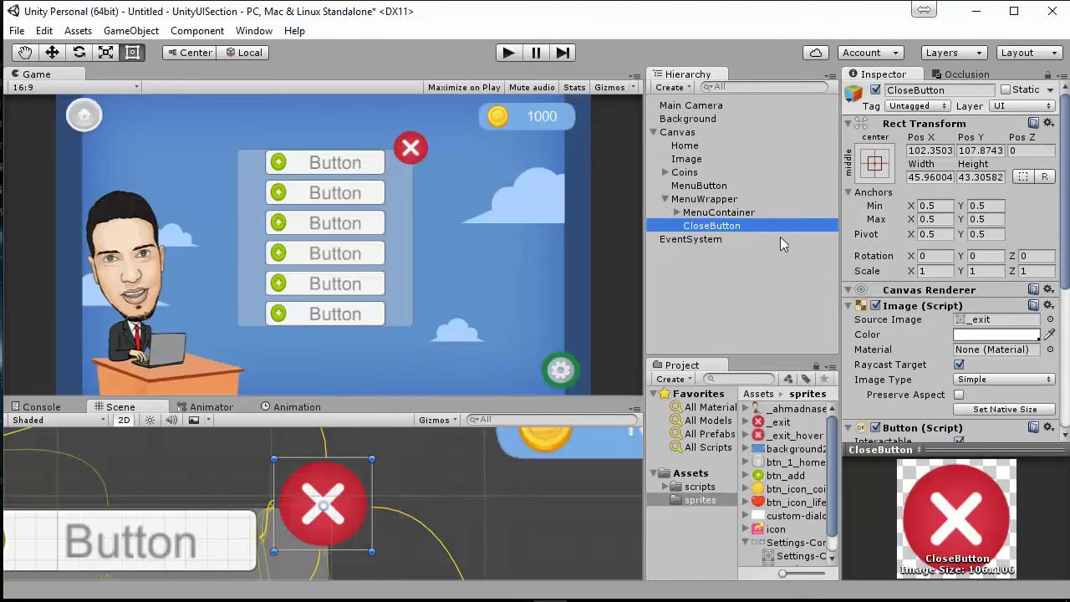
double_click(703, 204)
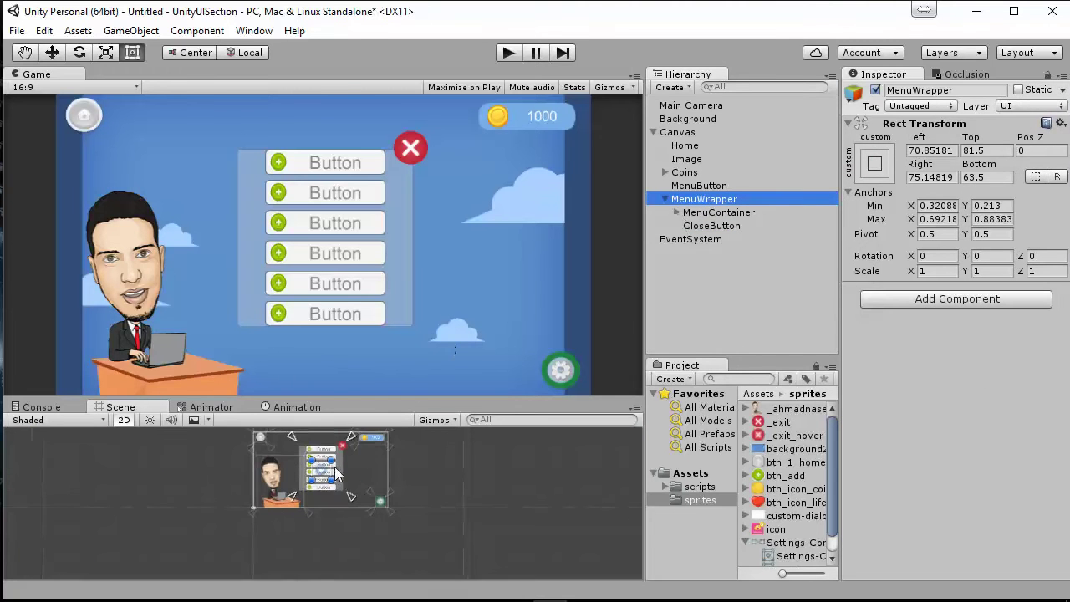
drag(321, 459, 324, 460)
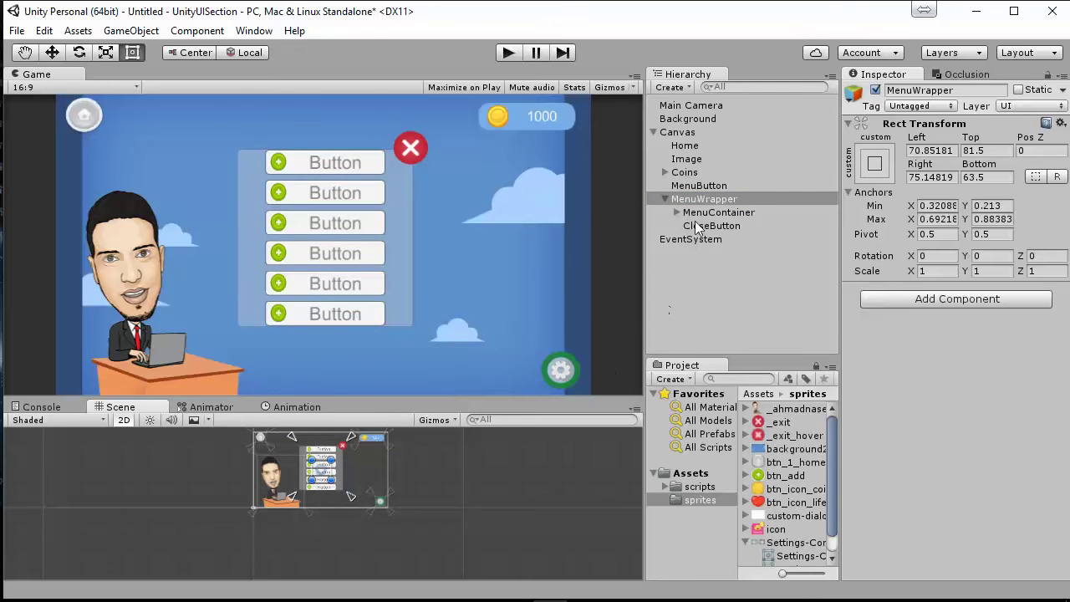
drag(370, 466, 405, 499)
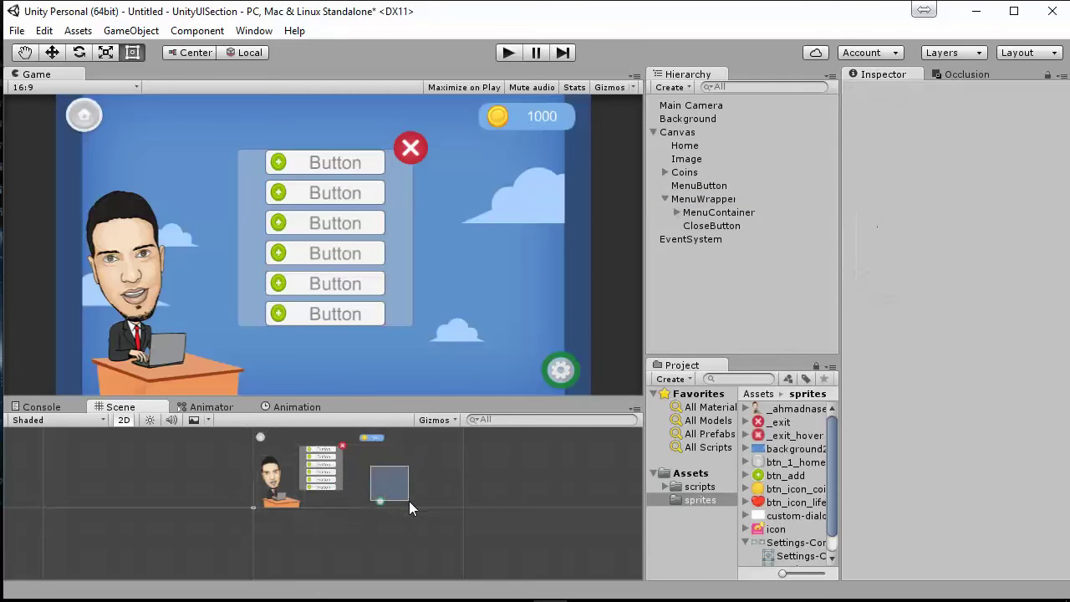
middle_drag(350, 474, 452, 496)
scroll(452, 496, up, 2)
scroll(452, 497, up, 1)
scroll(452, 497, up, 2)
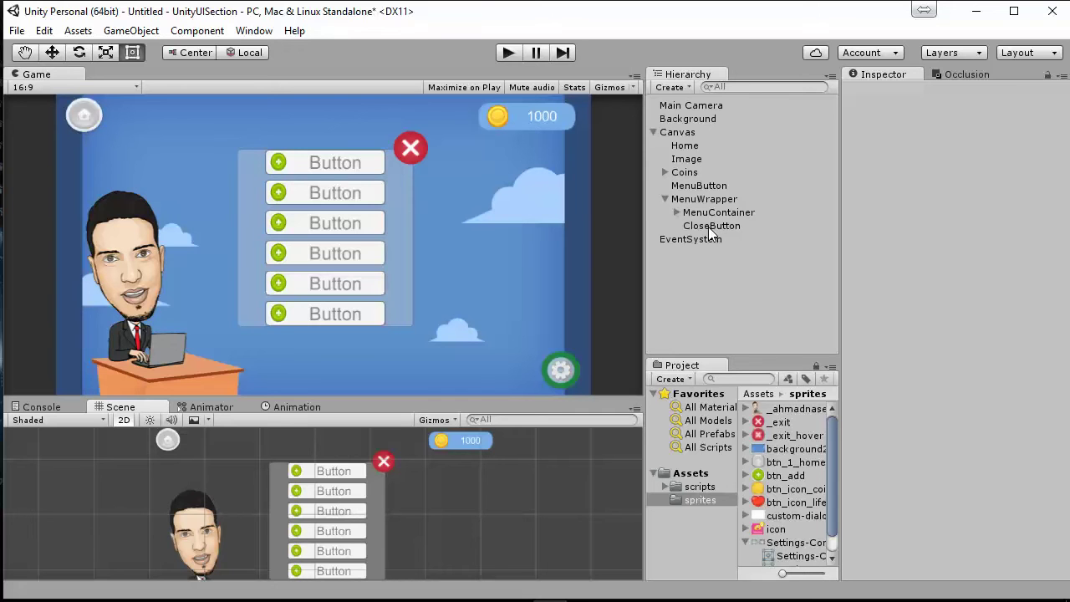
double_click(697, 200)
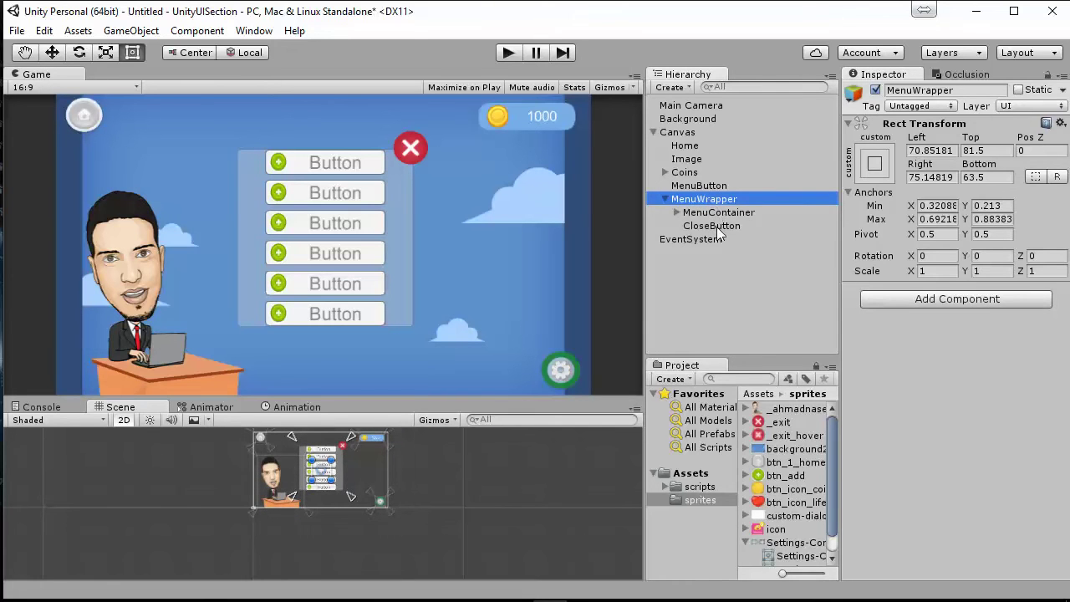
scroll(334, 460, up, 3)
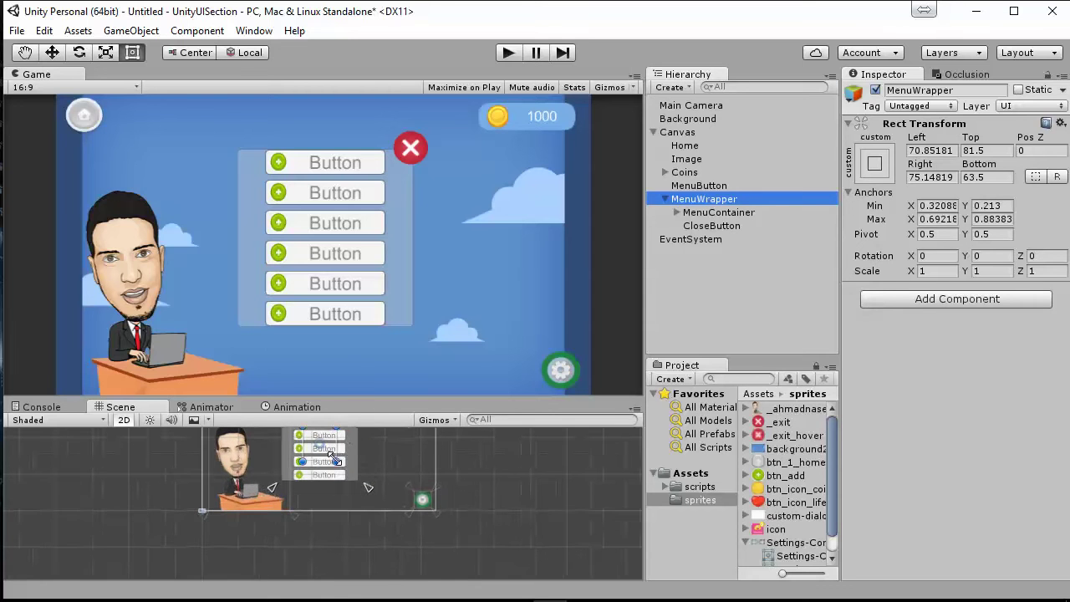
key(q)
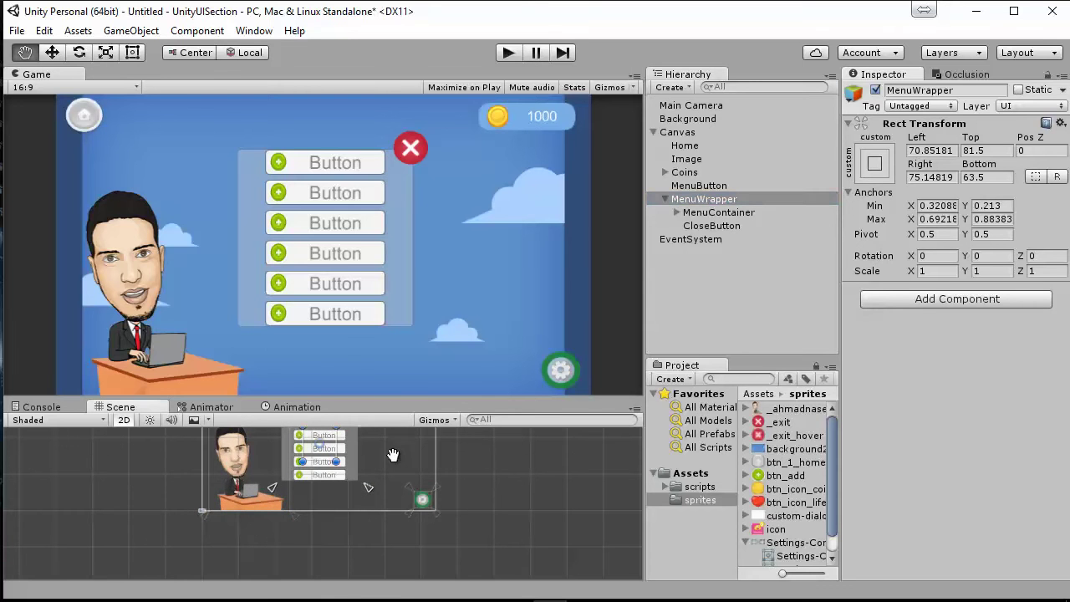
drag(394, 453, 323, 503)
scroll(323, 504, up, 3)
scroll(375, 468, up, 3)
scroll(418, 451, up, 3)
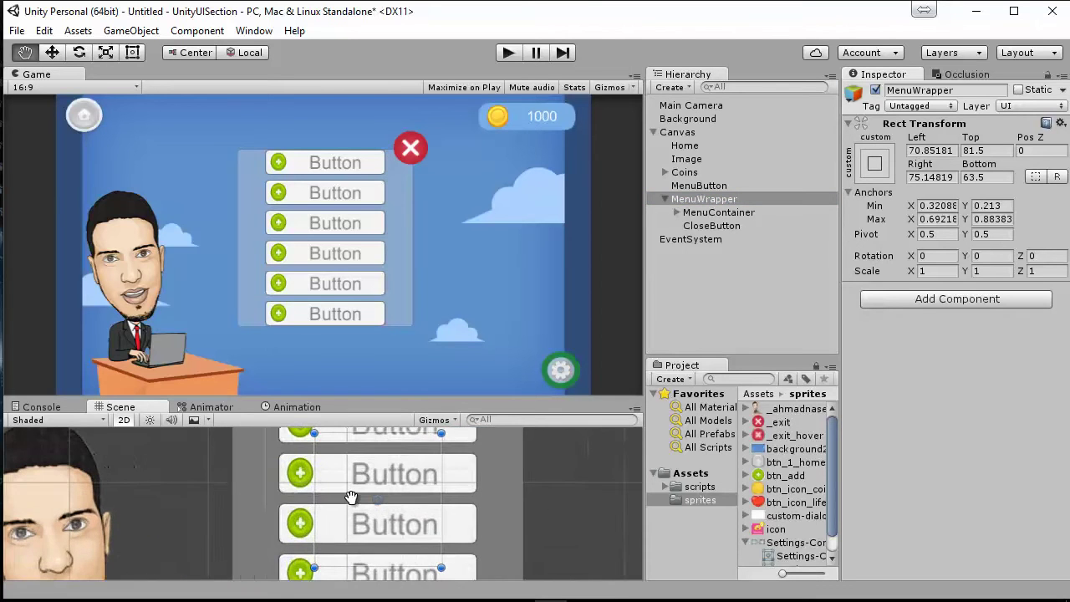
scroll(418, 460, down, 2)
scroll(418, 458, down, 2)
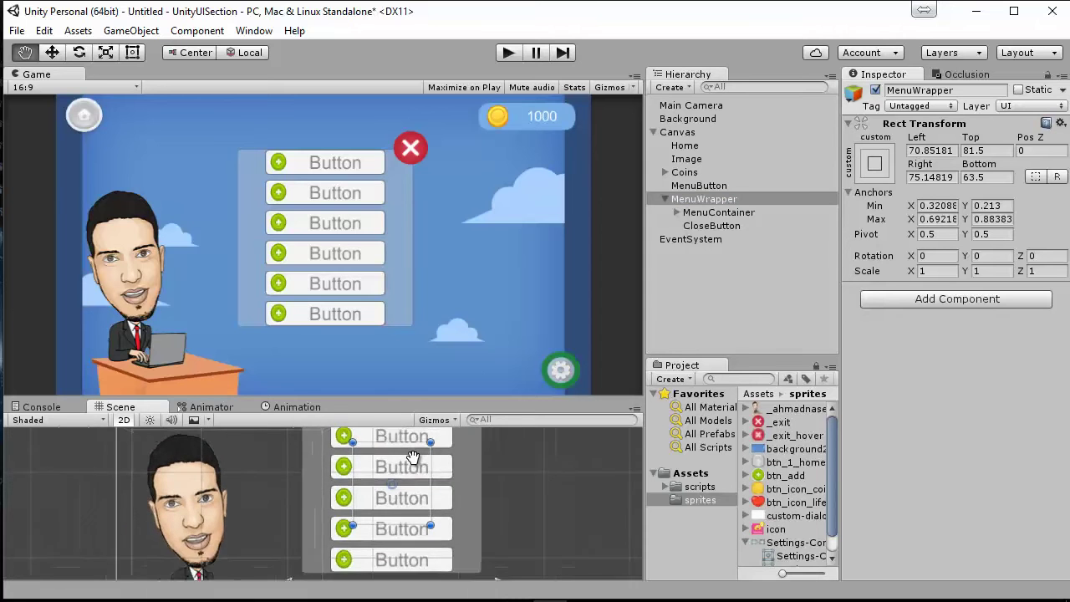
scroll(413, 457, up, 2)
key(t)
click(713, 227)
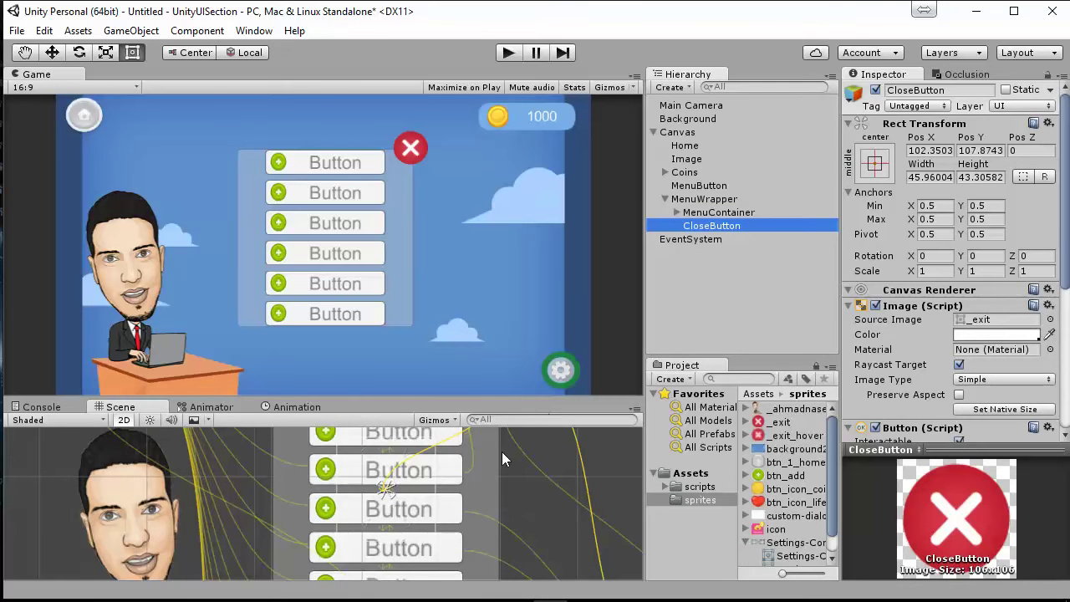
scroll(468, 464, down, 3)
scroll(370, 485, up, 1)
scroll(364, 493, up, 1)
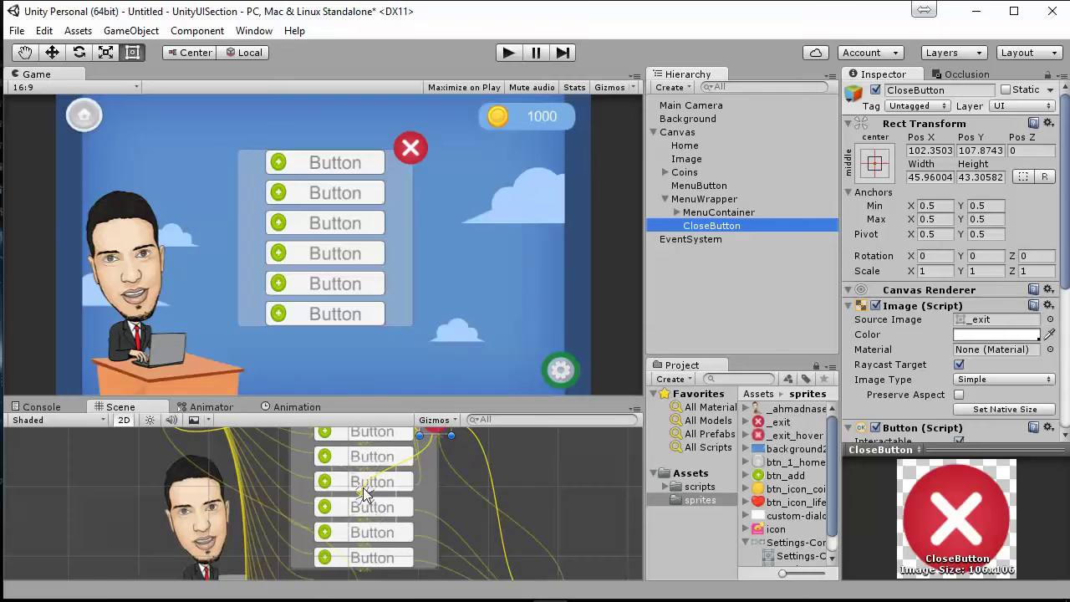
scroll(363, 493, up, 1)
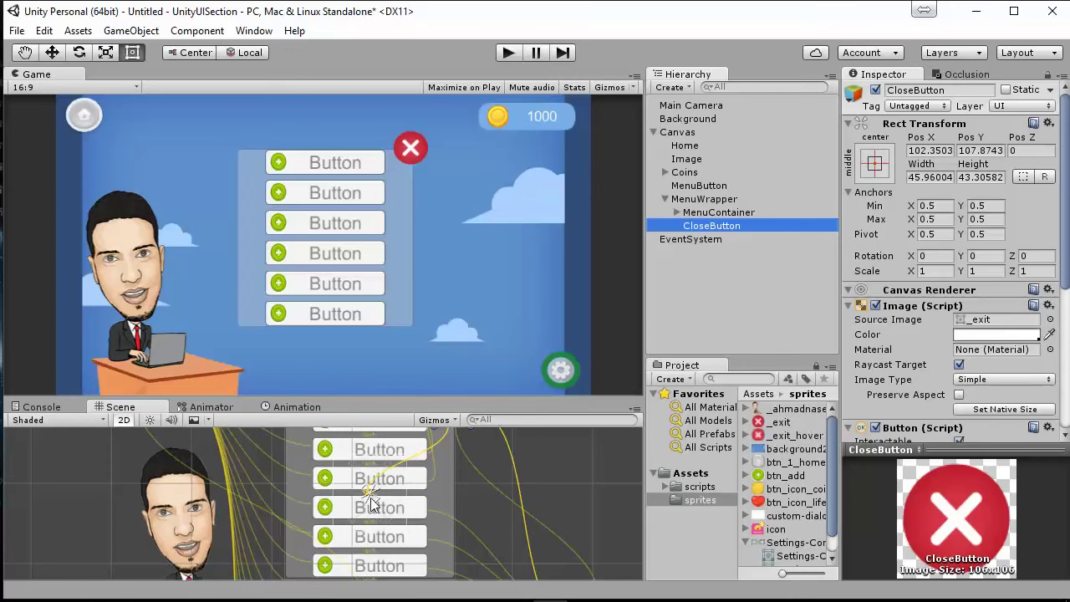
scroll(373, 496, up, 2)
scroll(373, 496, up, 2)
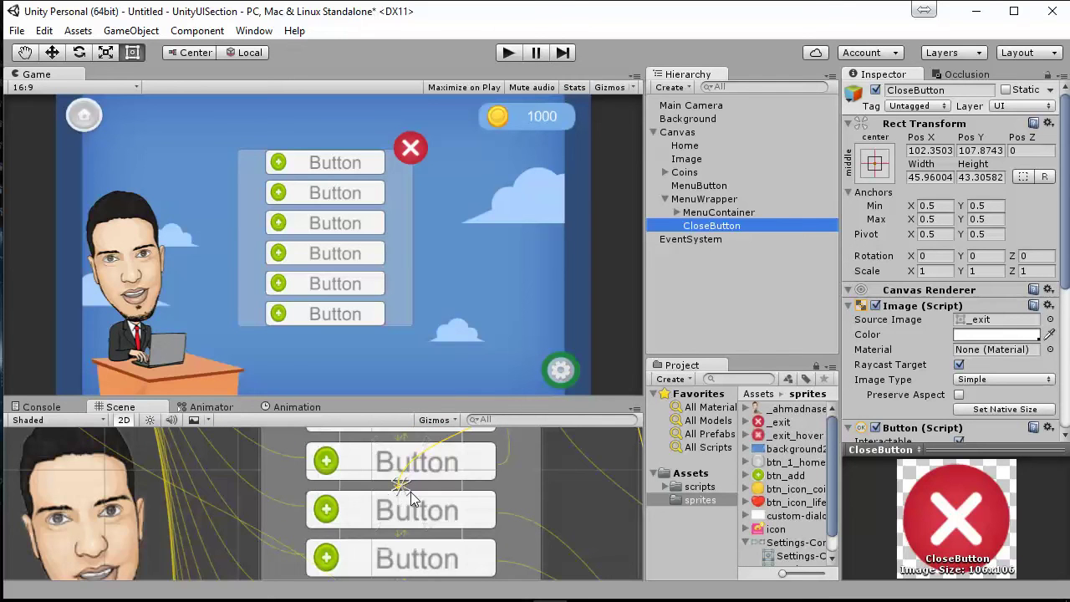
click(697, 205)
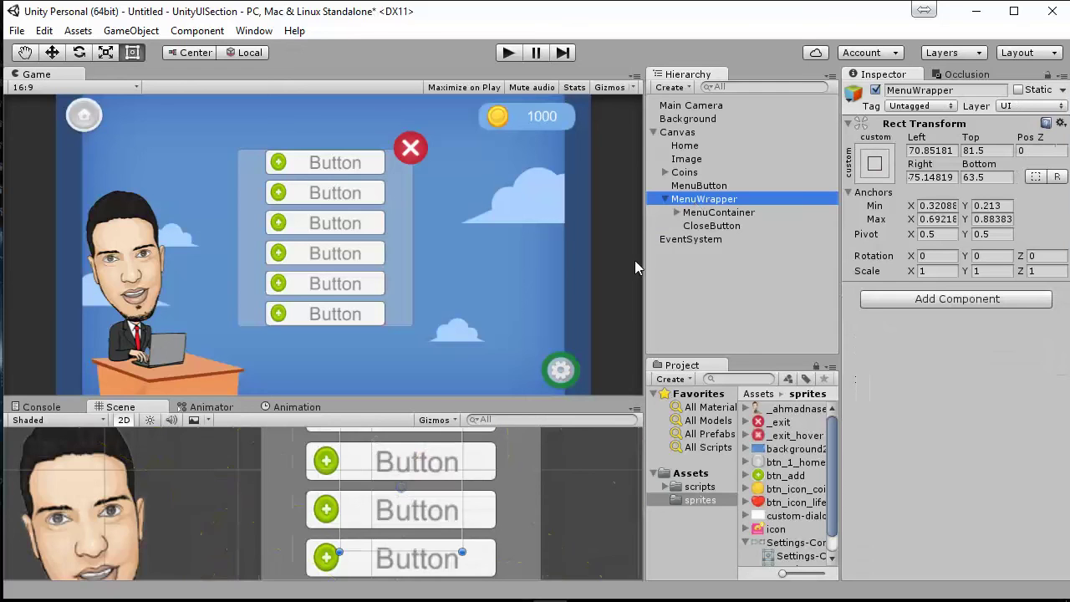
click(709, 224)
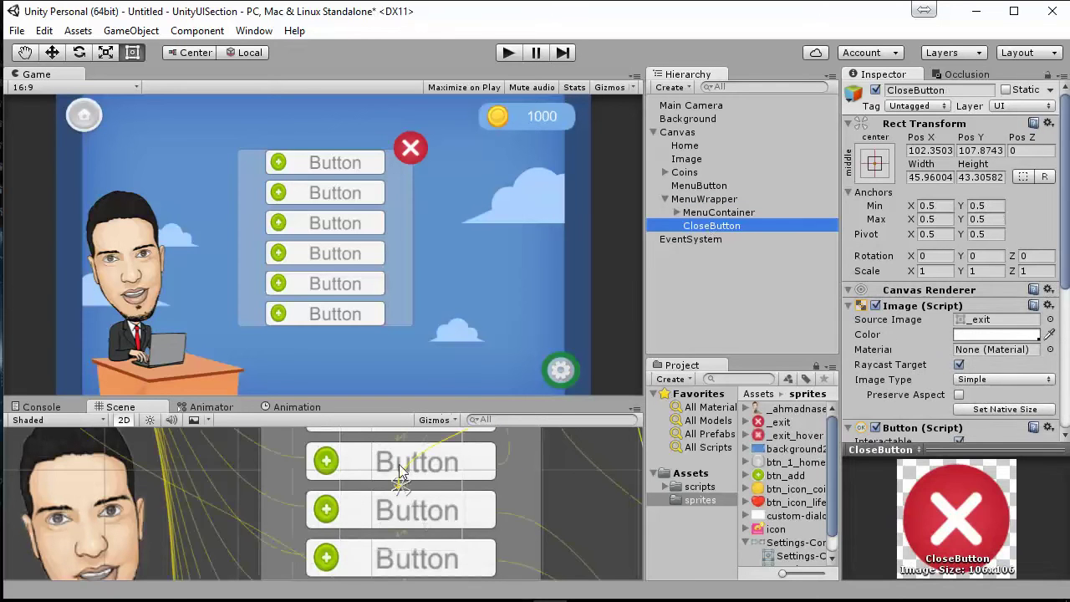
Spread CloseButton's anchors to the right half, with the top anchor at the panel top
drag(402, 491, 497, 462)
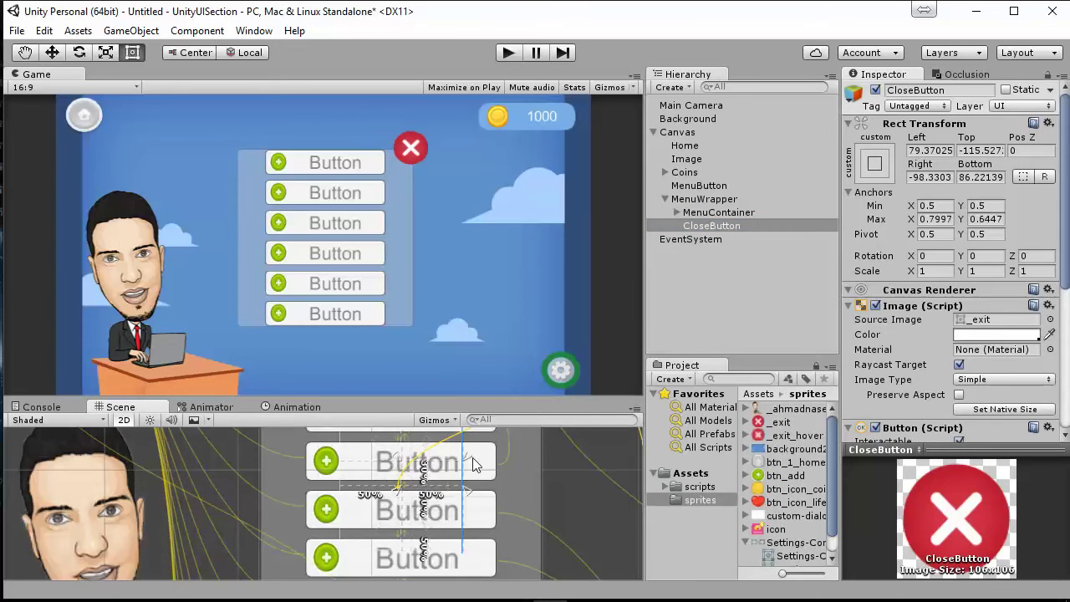
scroll(498, 462, down, 1)
scroll(468, 463, down, 1)
drag(425, 461, 445, 426)
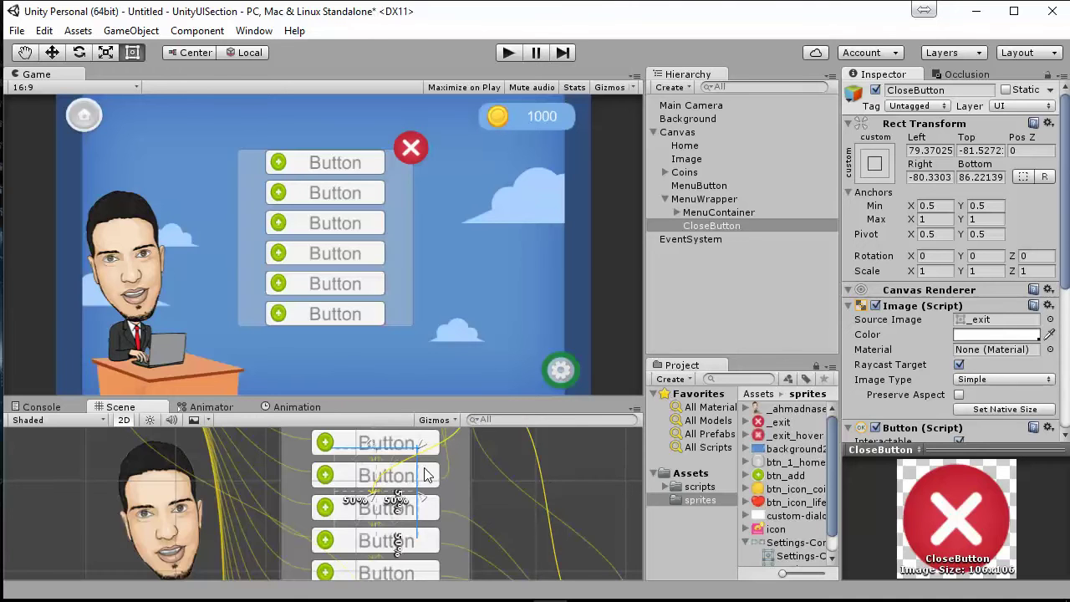
scroll(422, 473, down, 2)
scroll(402, 478, down, 1)
scroll(391, 481, up, 2)
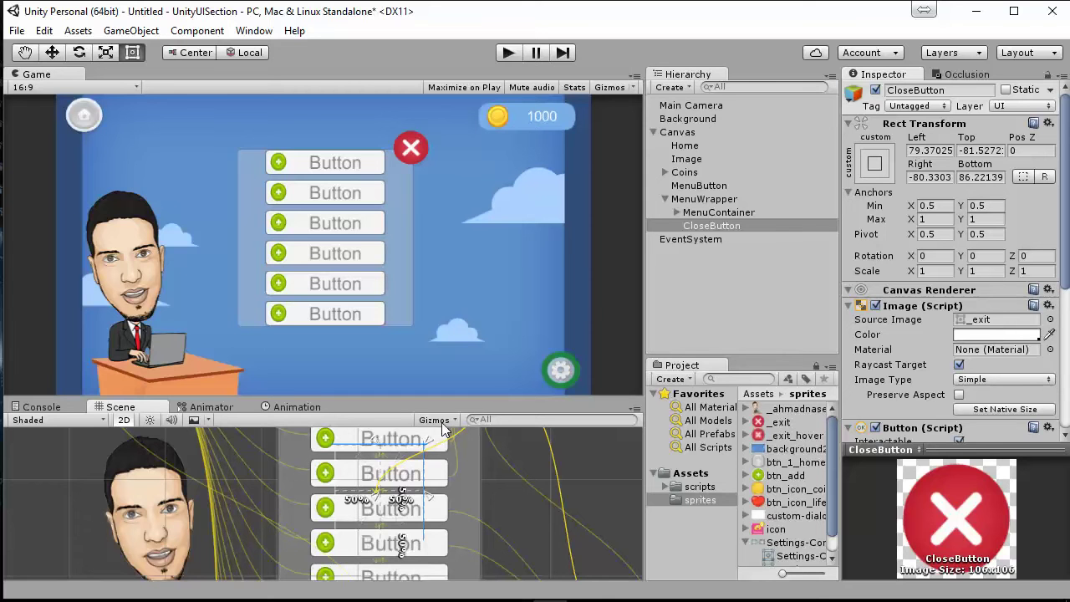
Pull CloseButton's bottom anchor to the panel bottom, giving anchors Min 0.5/0 to Max 1/1
drag(431, 501, 441, 549)
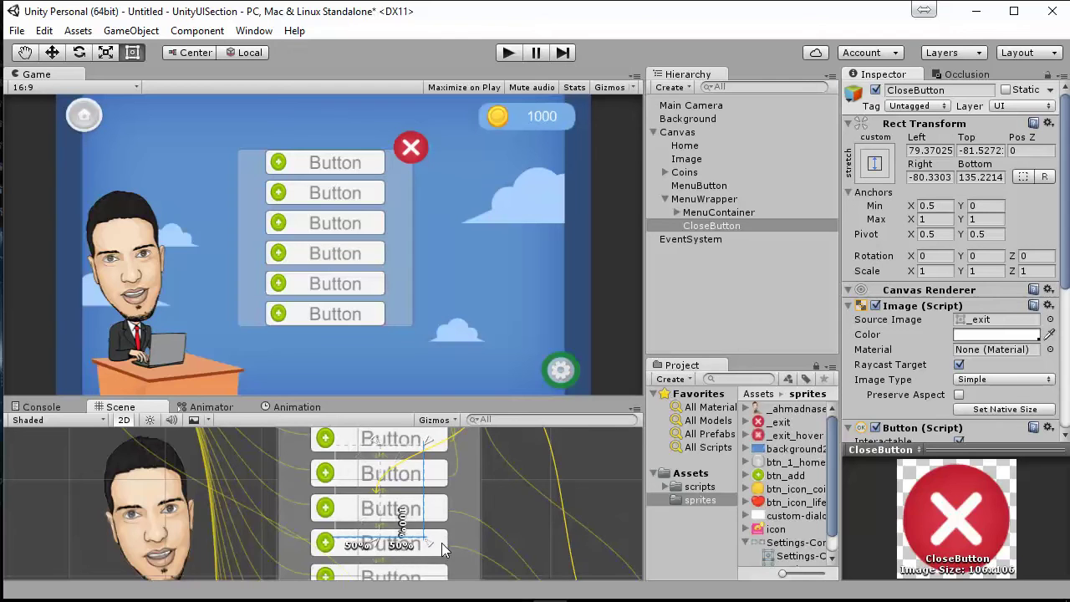
scroll(399, 494, down, 1)
scroll(468, 472, down, 1)
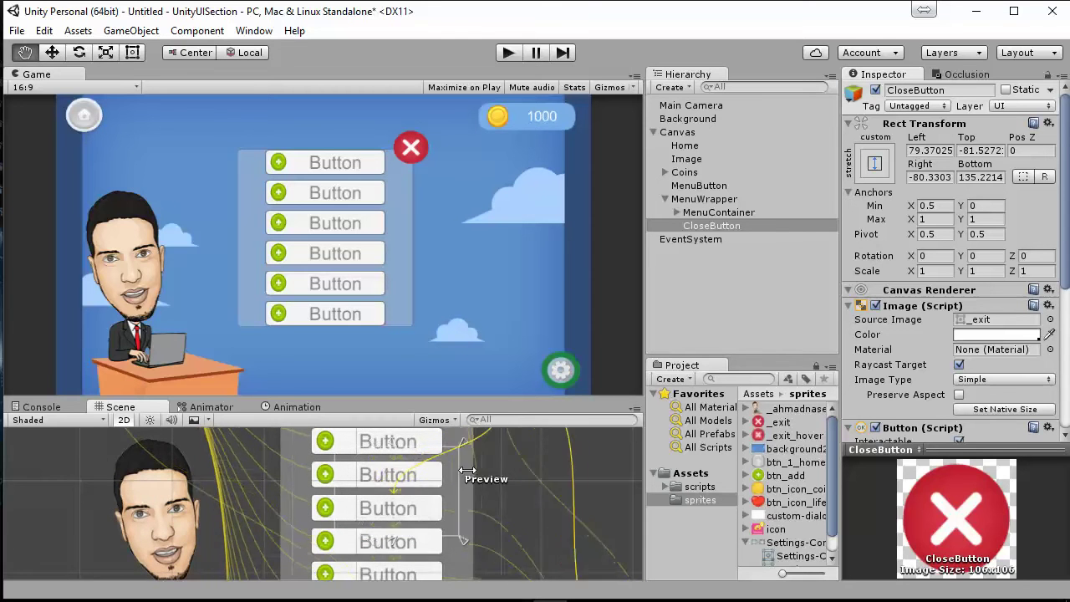
mouse_move(473, 470)
mouse_down()
mouse_move(457, 477)
mouse_move(422, 535)
mouse_up()
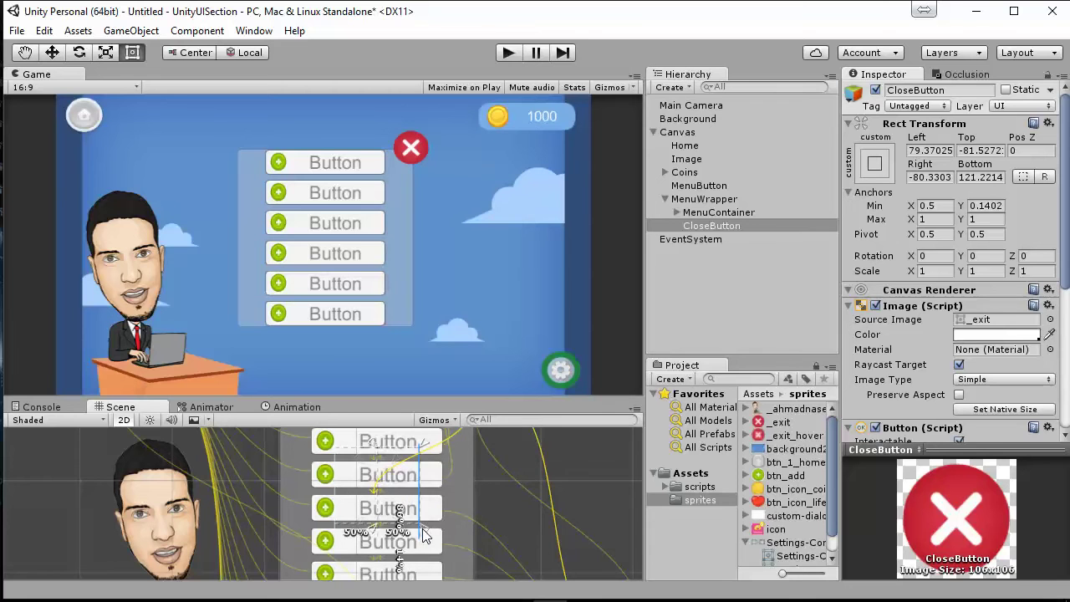
drag(422, 528, 425, 546)
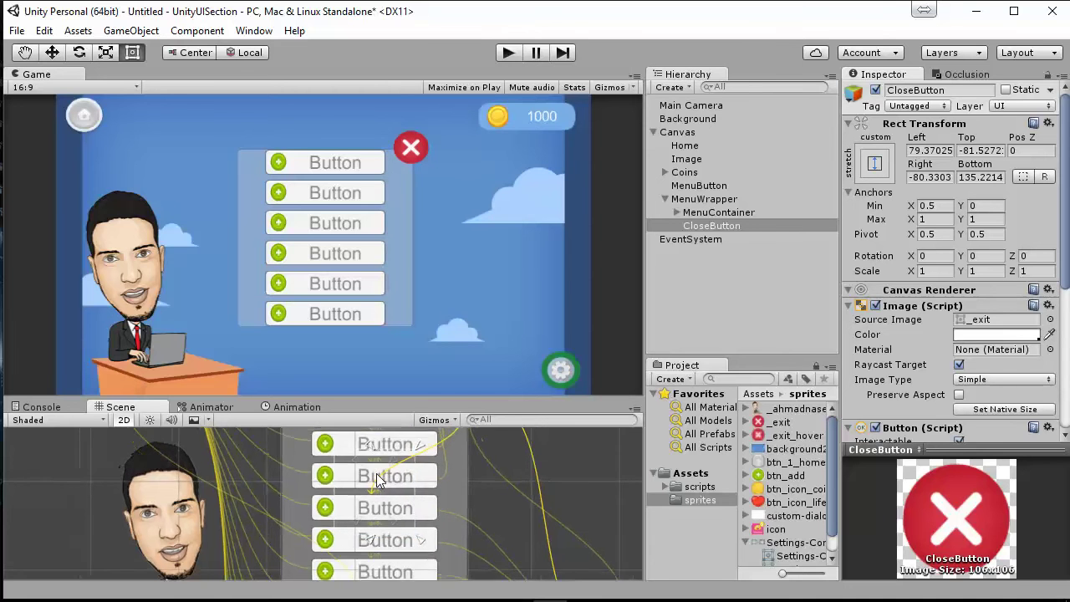
scroll(380, 476, up, 5)
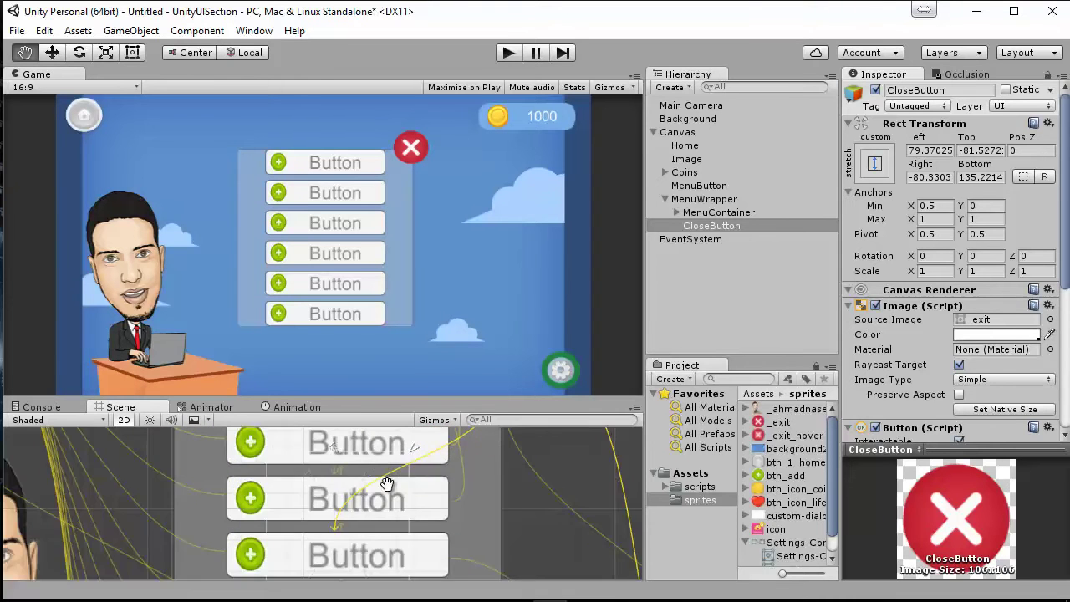
scroll(382, 481, up, 1)
scroll(375, 501, up, 1)
scroll(376, 505, up, 1)
scroll(368, 493, up, 2)
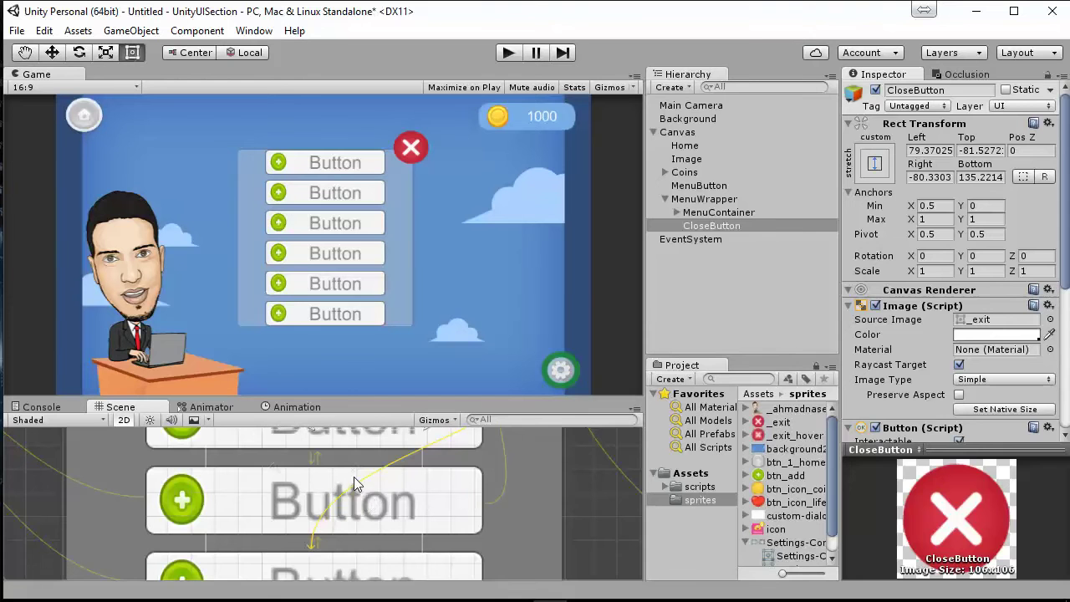
click(350, 474)
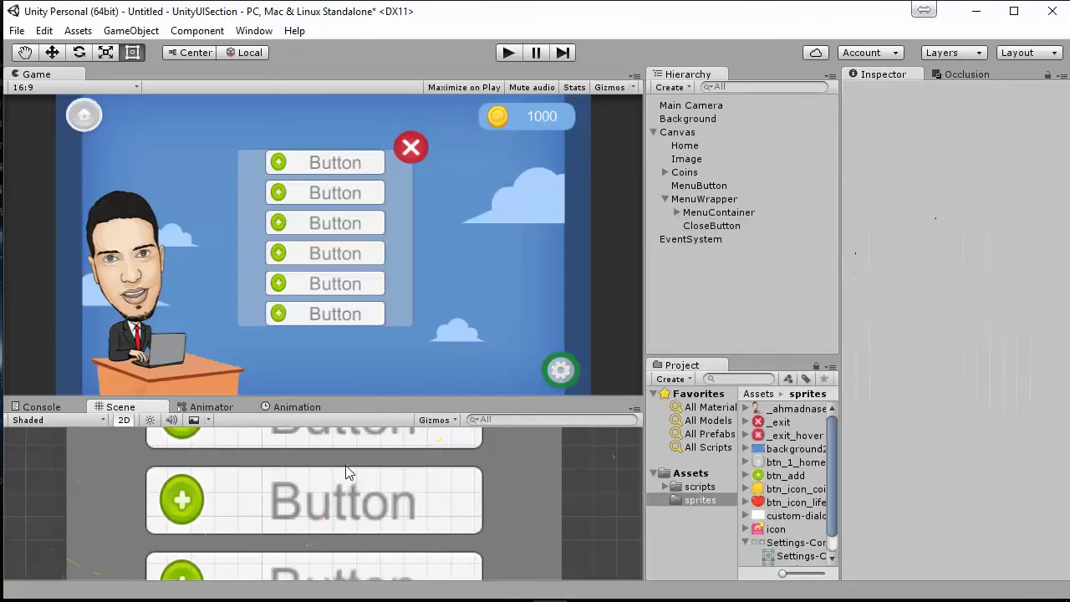
double_click(705, 226)
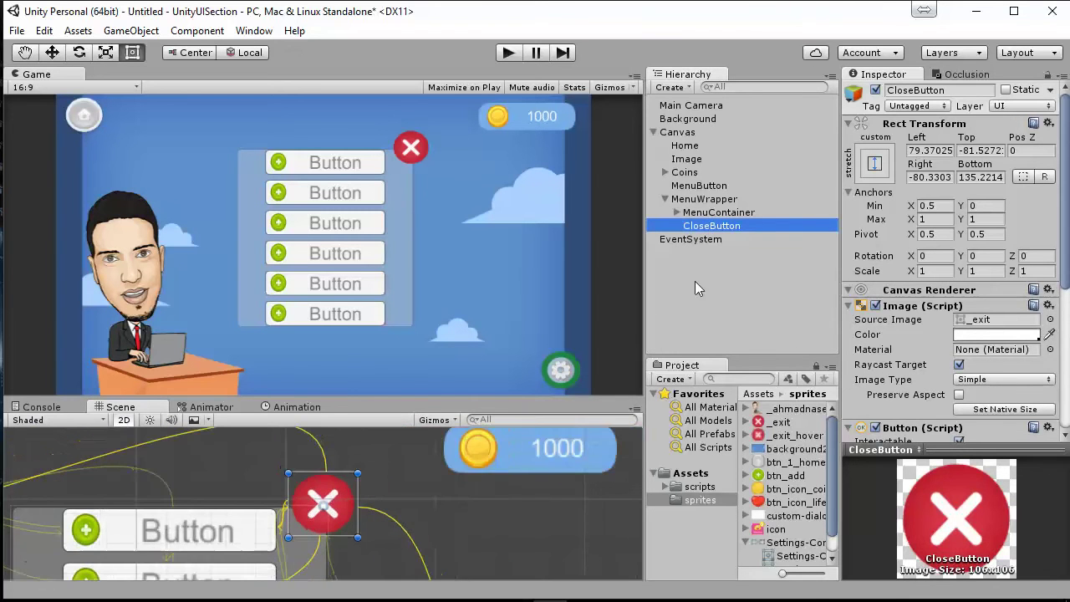
Apply the stretch-stretch anchor preset to CloseButton, giving Left 125.37 and Bottom 135.22
click(875, 164)
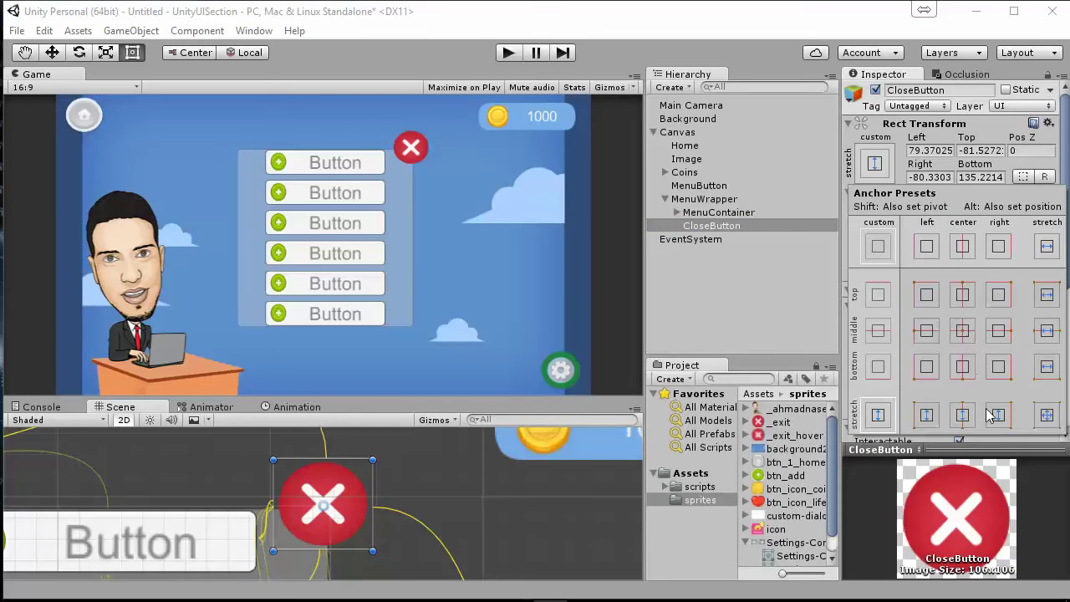
click(1045, 416)
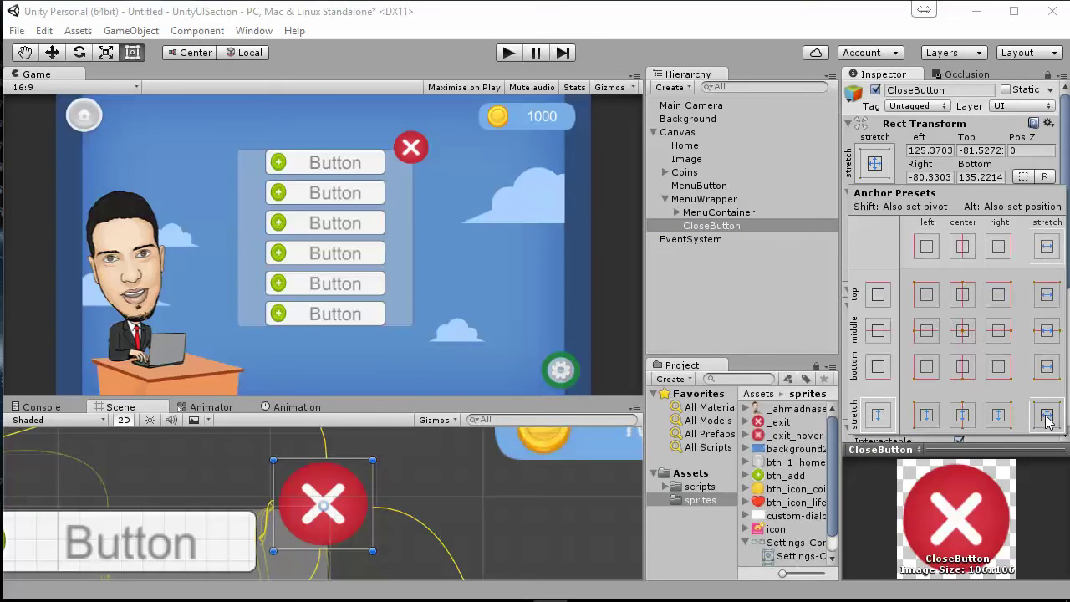
scroll(410, 485, down, 3)
middle_click(428, 515)
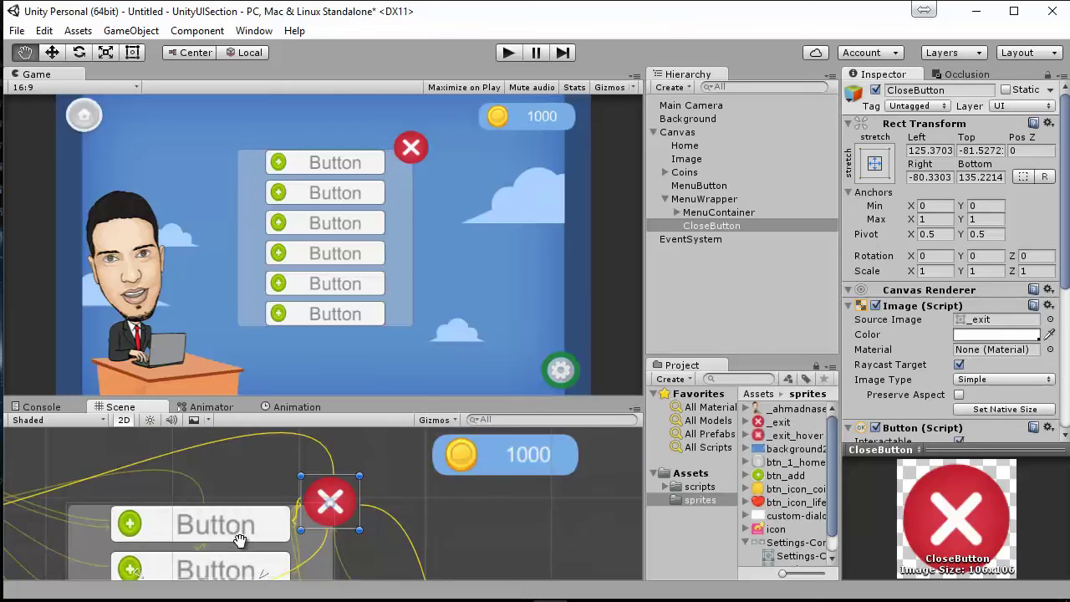
drag(239, 537, 349, 450)
key(t)
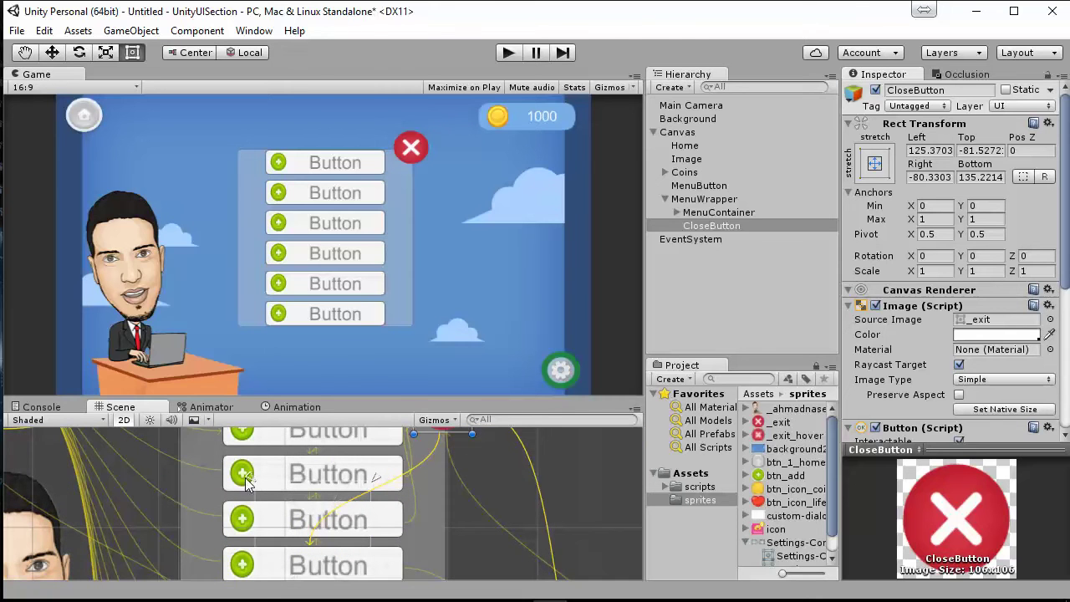
scroll(376, 535, down, 1)
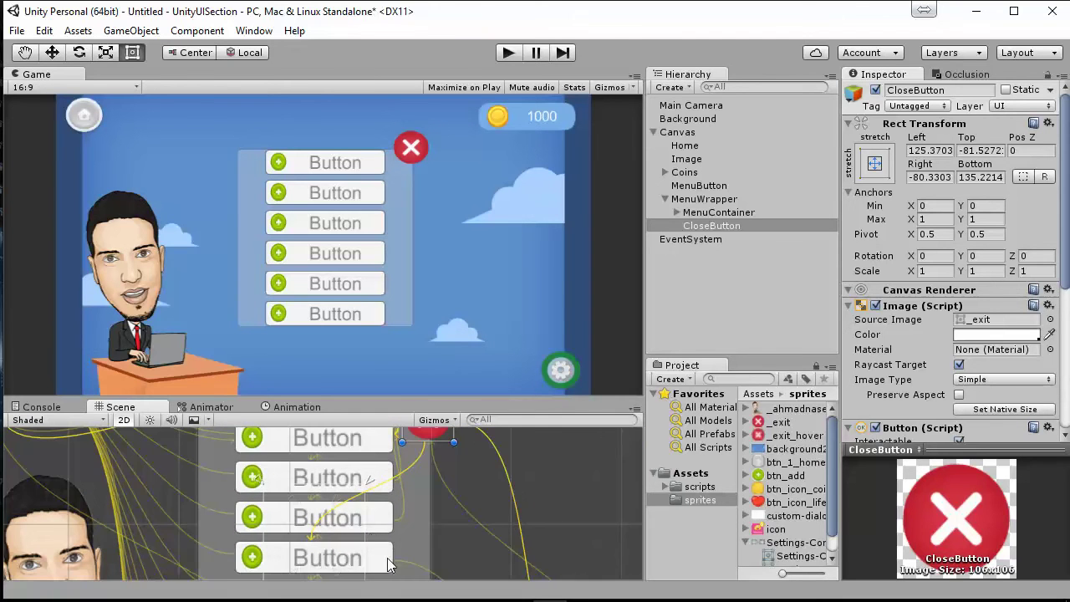
scroll(384, 573, down, 1)
scroll(364, 576, down, 1)
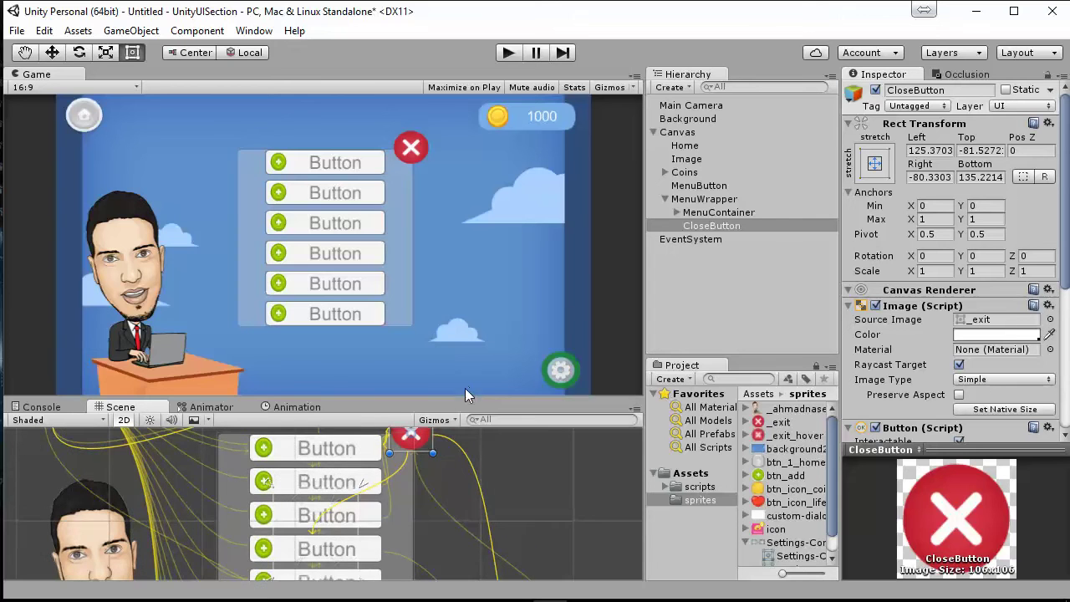
mouse_move(465, 397)
mouse_down()
mouse_move(514, 195)
mouse_move(510, 351)
mouse_move(512, 285)
mouse_up()
key(f)
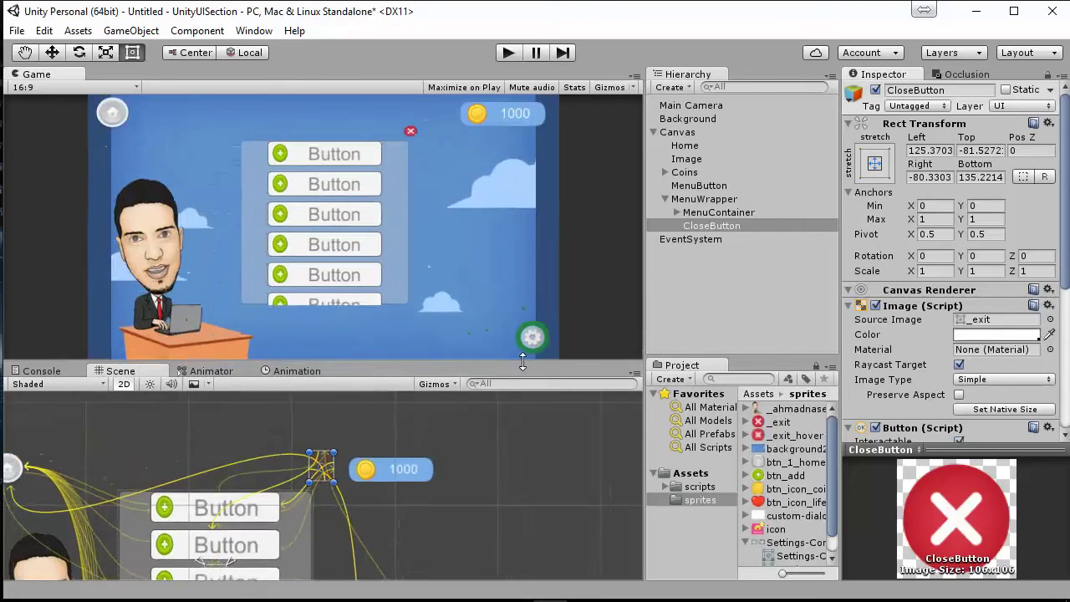
Restore the Game view's larger size and select and frame MenuWrapper
drag(513, 285, 513, 394)
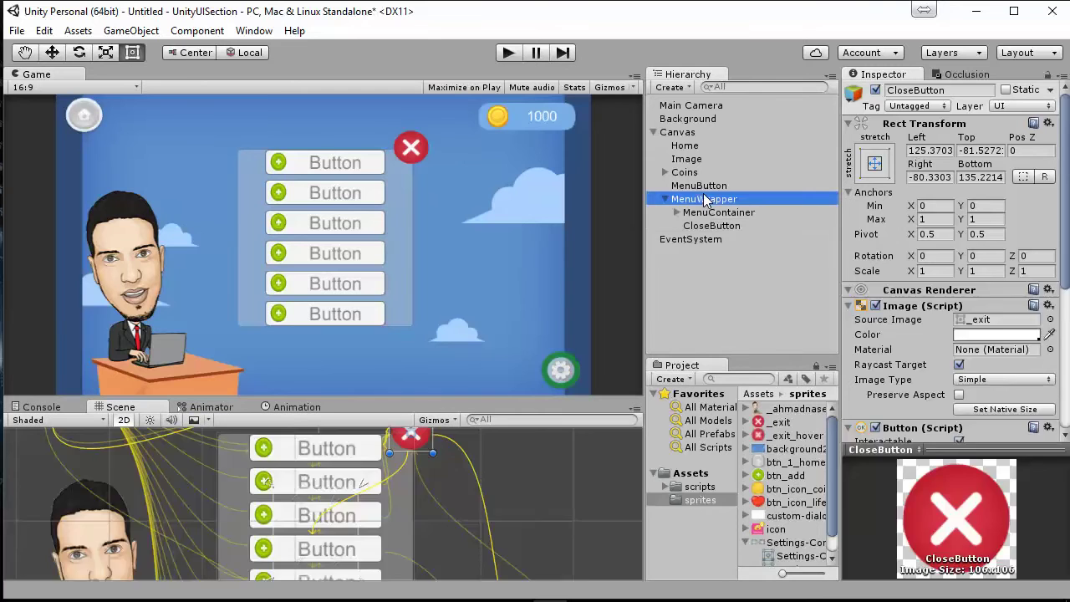
double_click(705, 199)
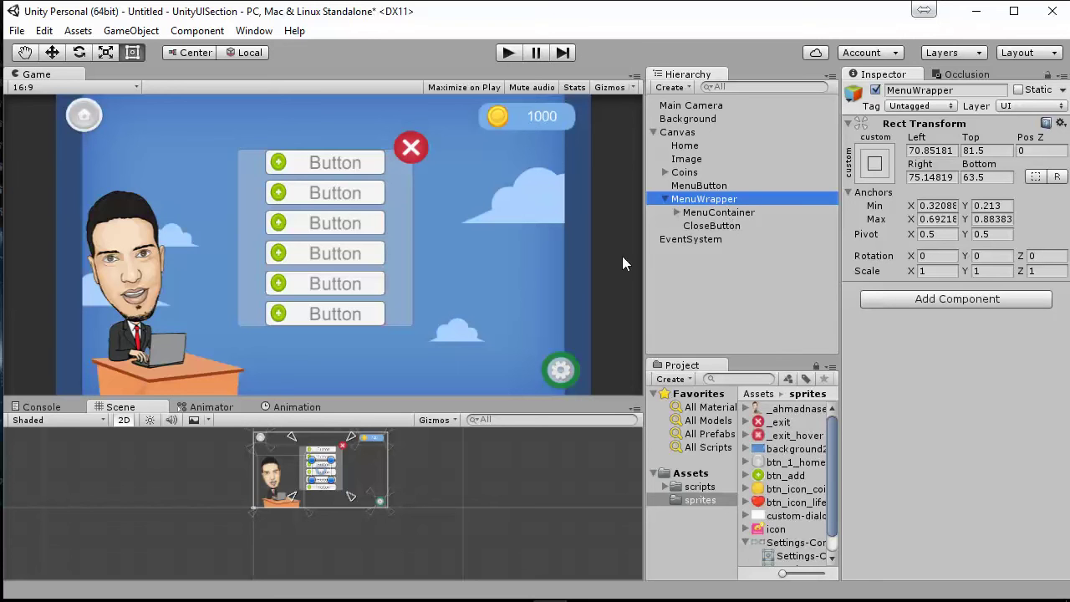
mouse_move(320, 460)
mouse_down()
mouse_move(340, 452)
mouse_move(349, 470)
mouse_move(356, 459)
mouse_up()
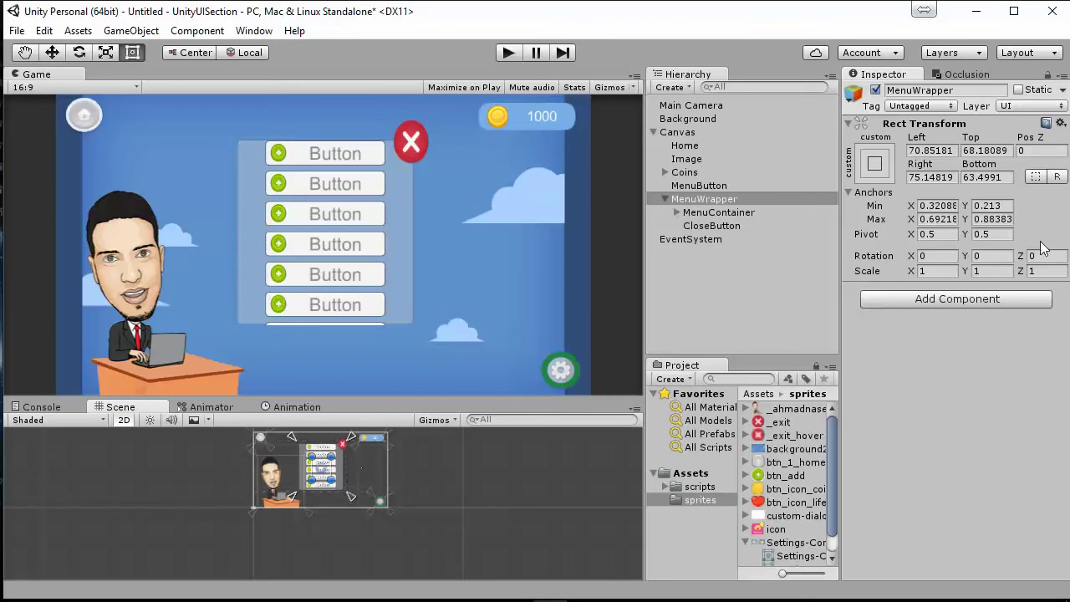
click(1040, 179)
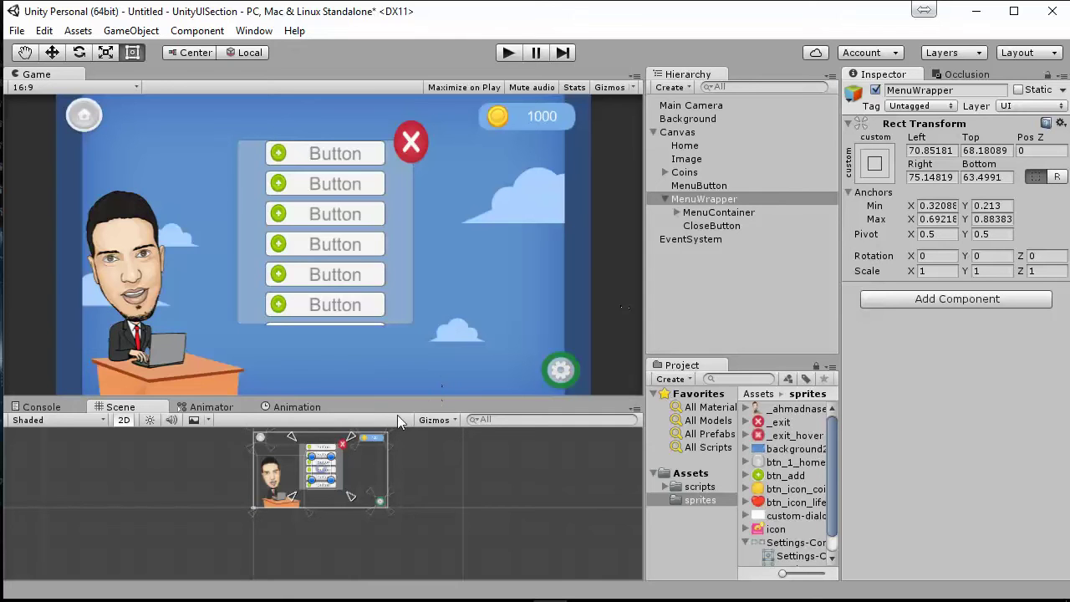
mouse_move(323, 454)
mouse_down()
mouse_move(343, 433)
mouse_move(345, 449)
mouse_up()
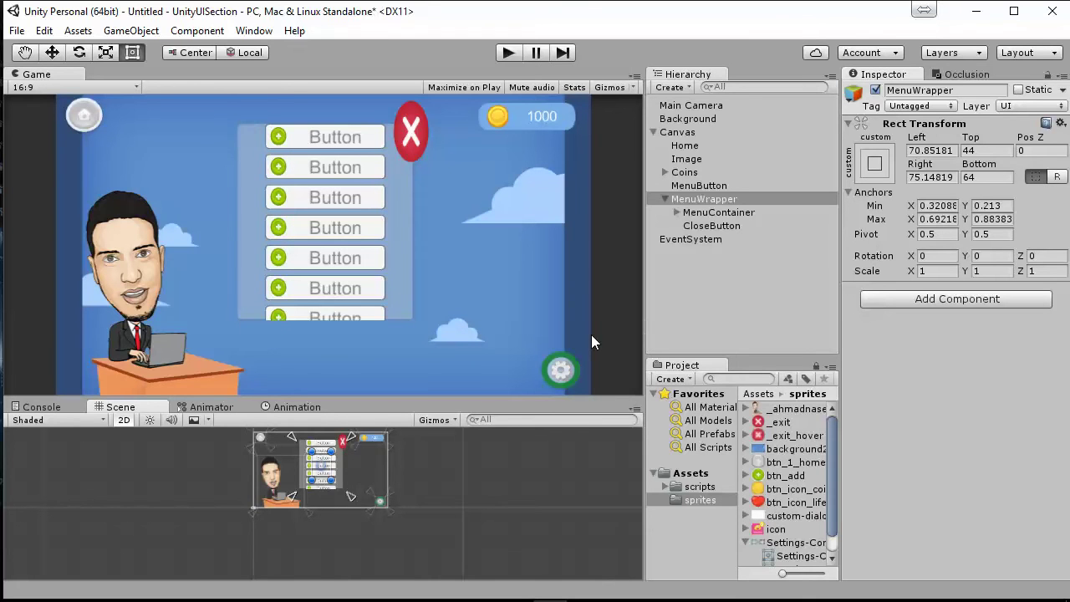
key(ctrl+z)
click(1056, 179)
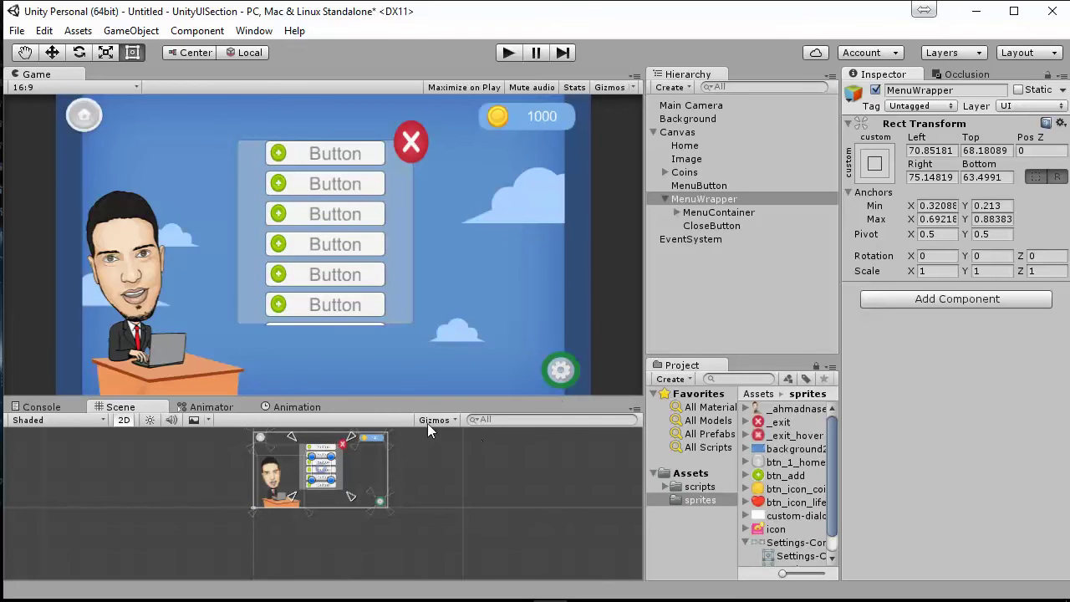
drag(322, 452, 330, 449)
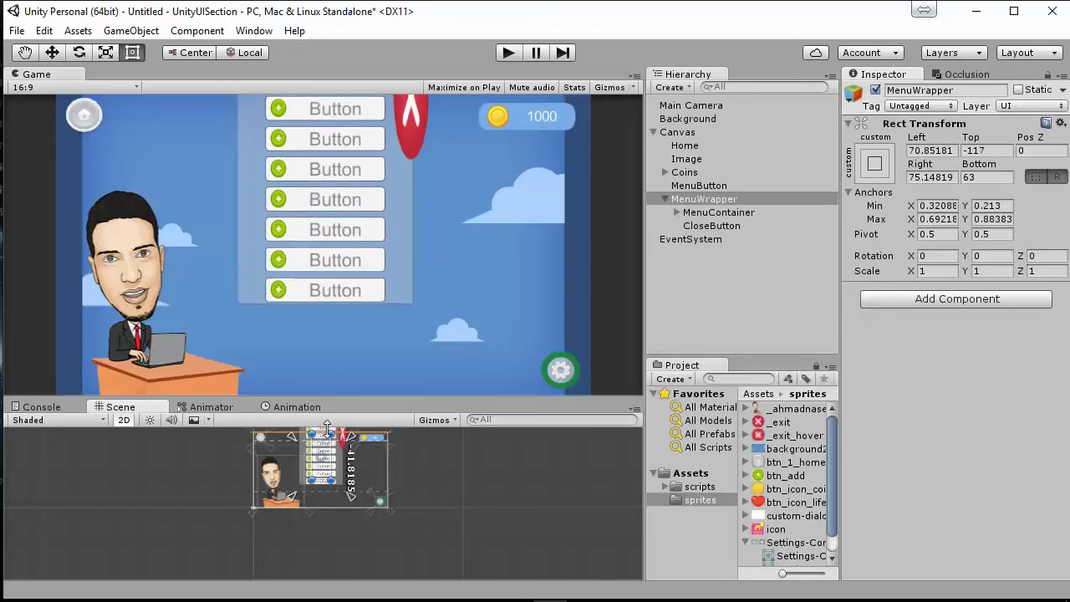
key(ctrl+z)
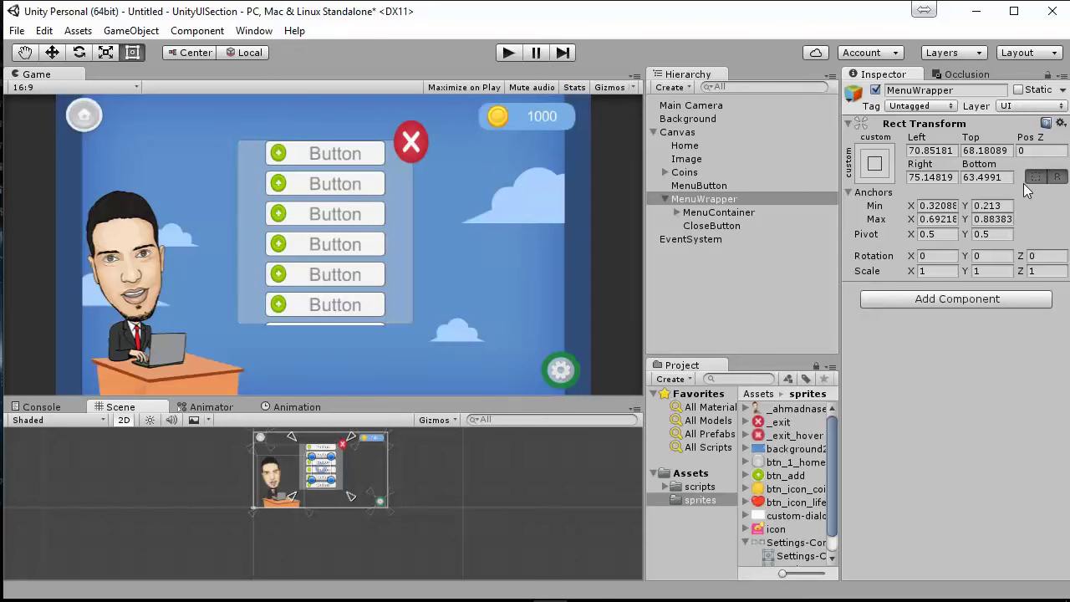
click(1056, 177)
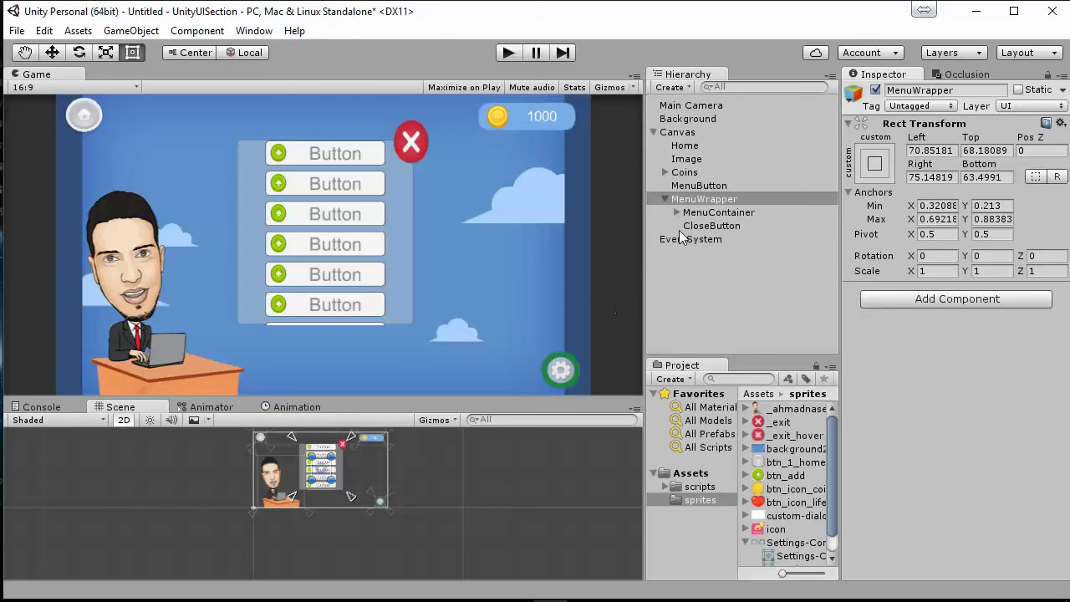
Drag MenuContainer, then CloseButton, out of MenuWrapper onto Canvas in the Hierarchy
click(707, 200)
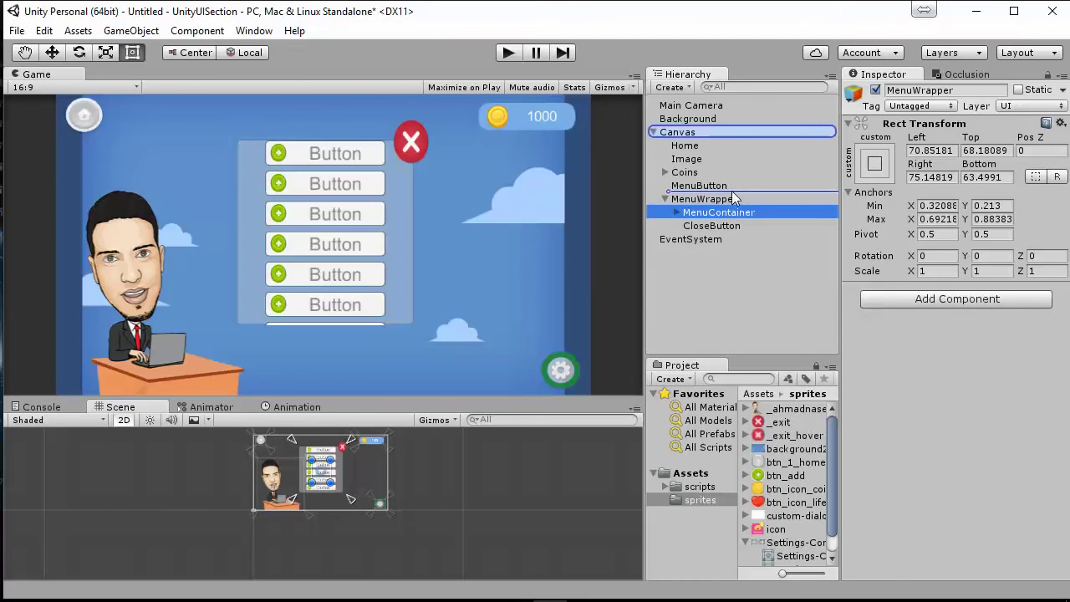
drag(709, 218, 735, 196)
double_click(704, 214)
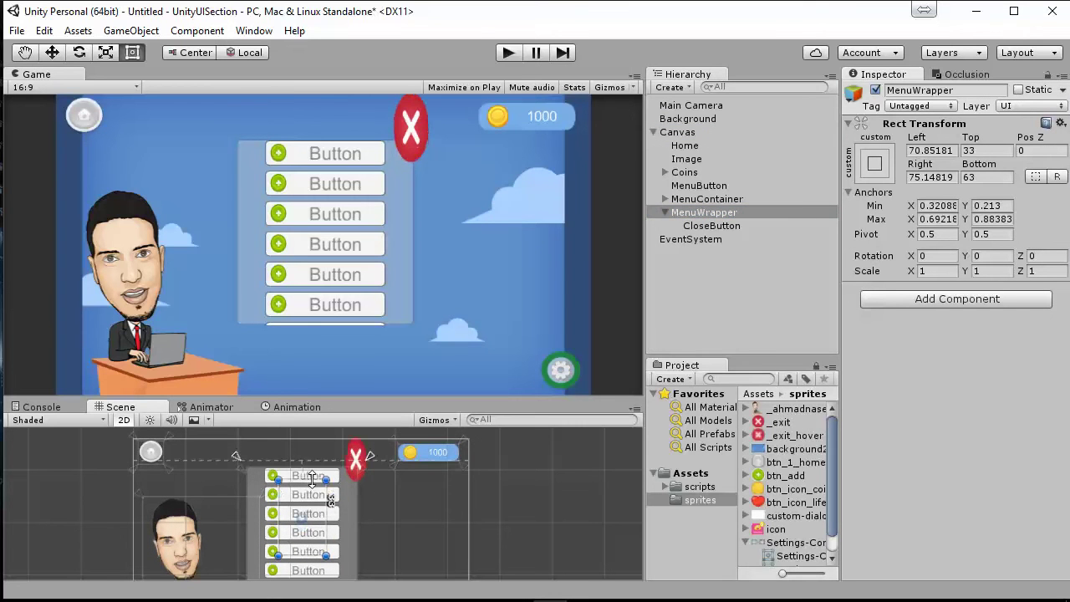
click(710, 226)
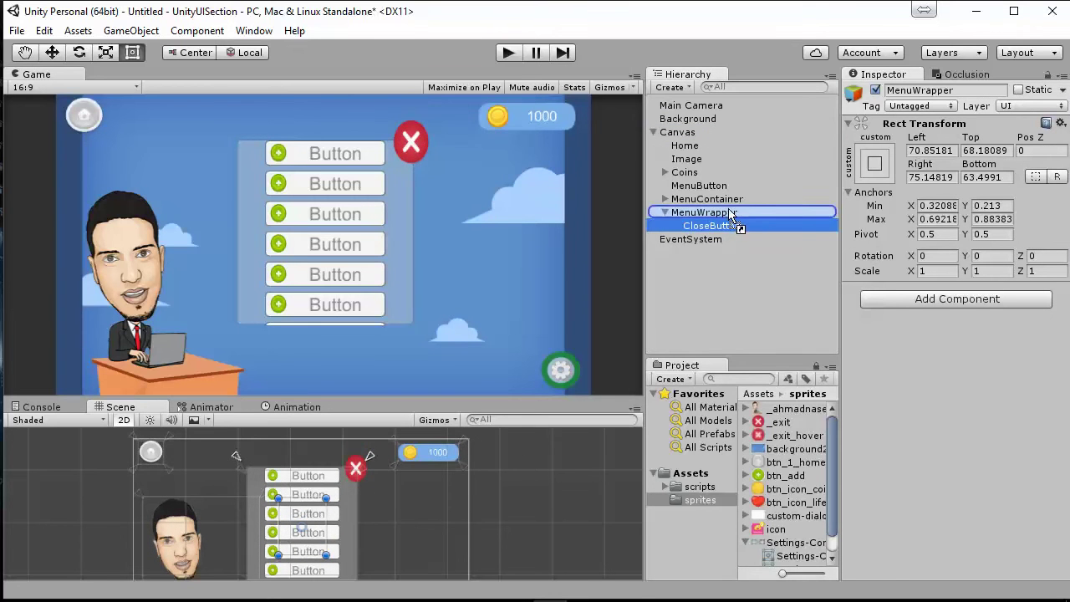
drag(710, 225, 740, 209)
double_click(705, 226)
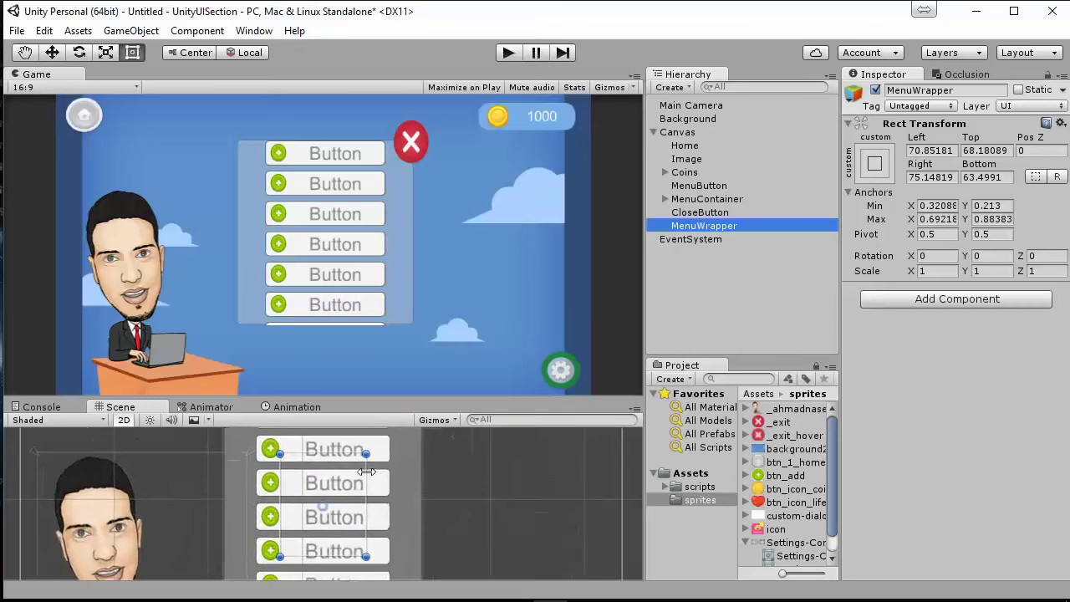
Resize MenuWrapper around the menu to offsets Left -20.5, Top -31.67, Right -4.5, Bottom -23.98
scroll(364, 497, down, 3)
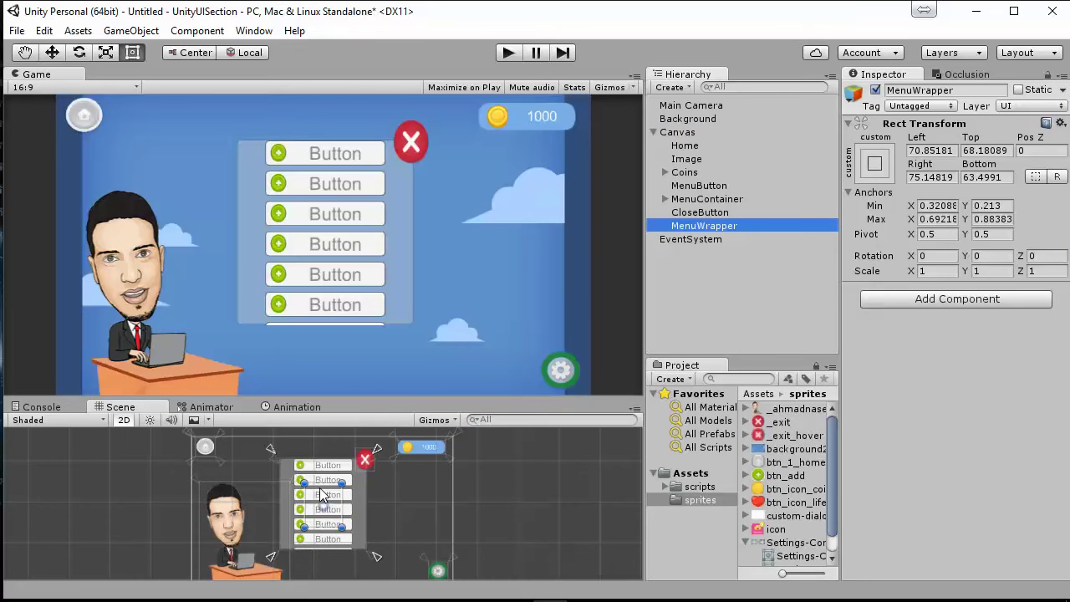
drag(326, 482, 329, 449)
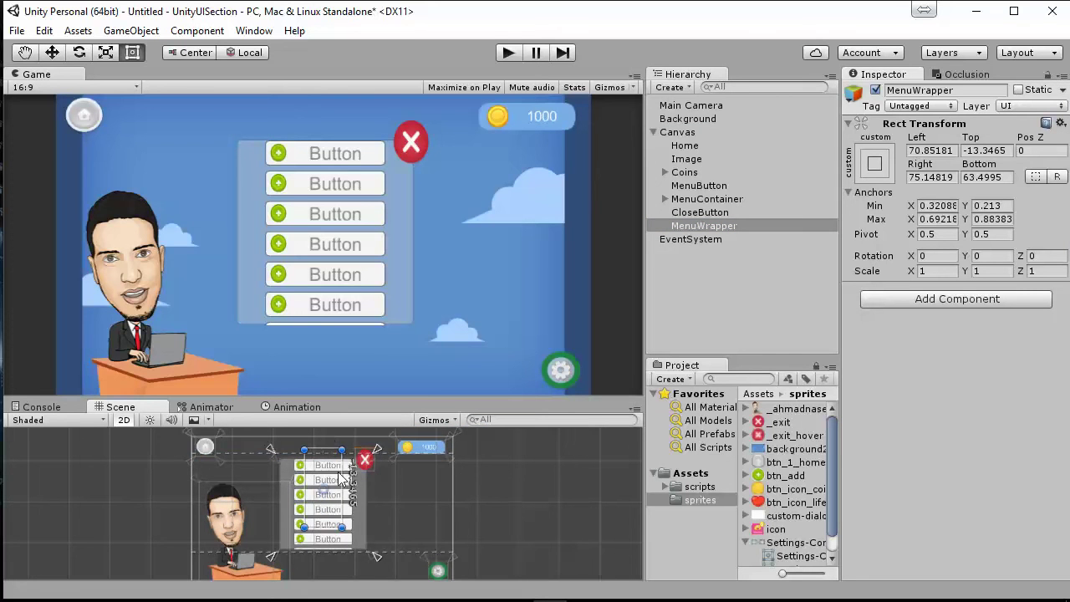
drag(341, 499, 374, 500)
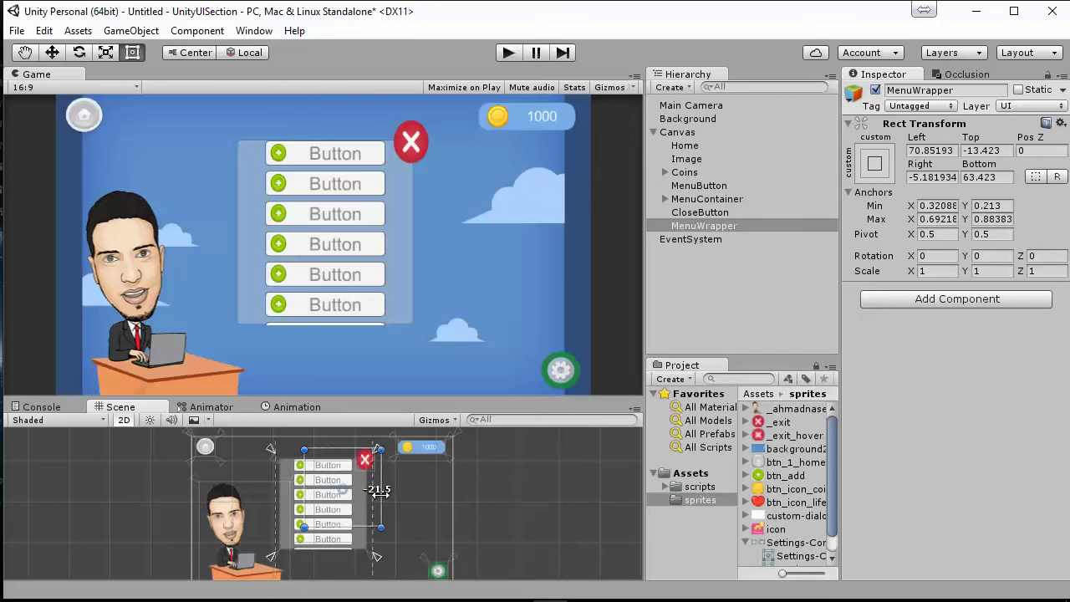
drag(337, 528, 337, 557)
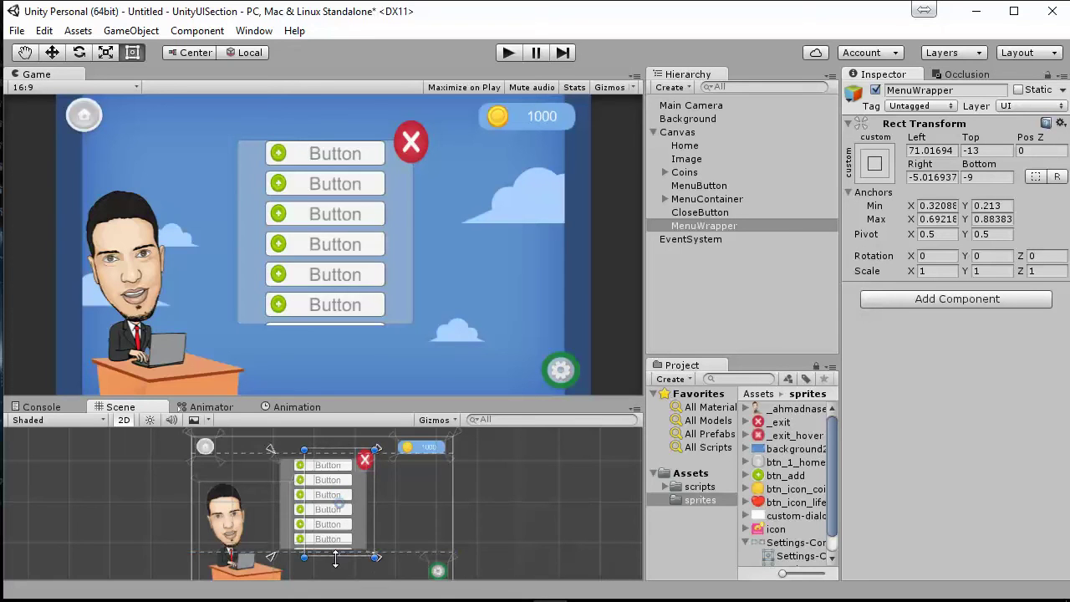
drag(306, 518, 269, 513)
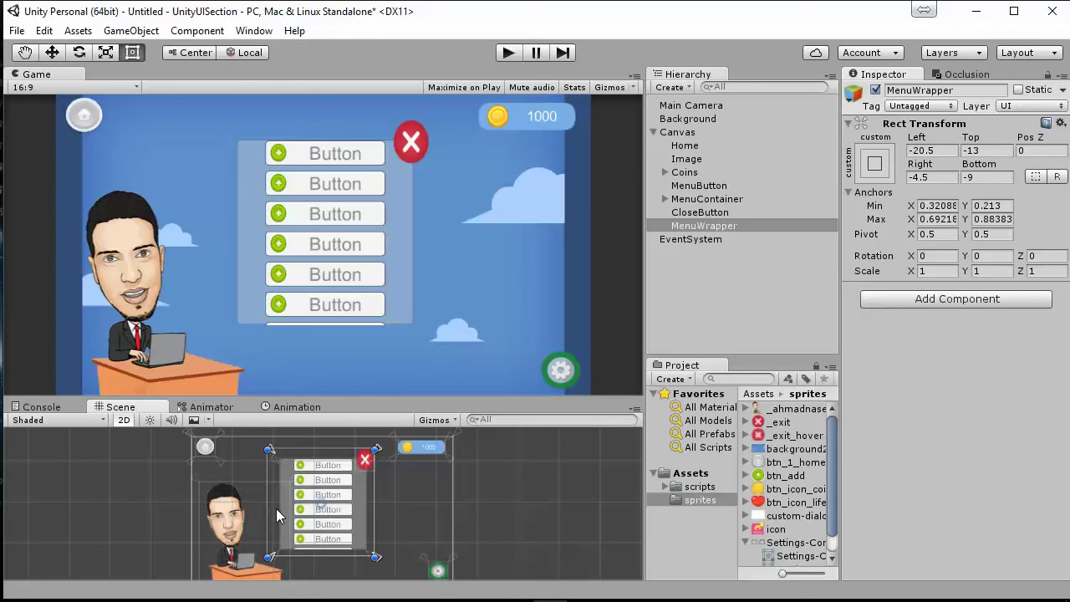
drag(318, 451, 319, 444)
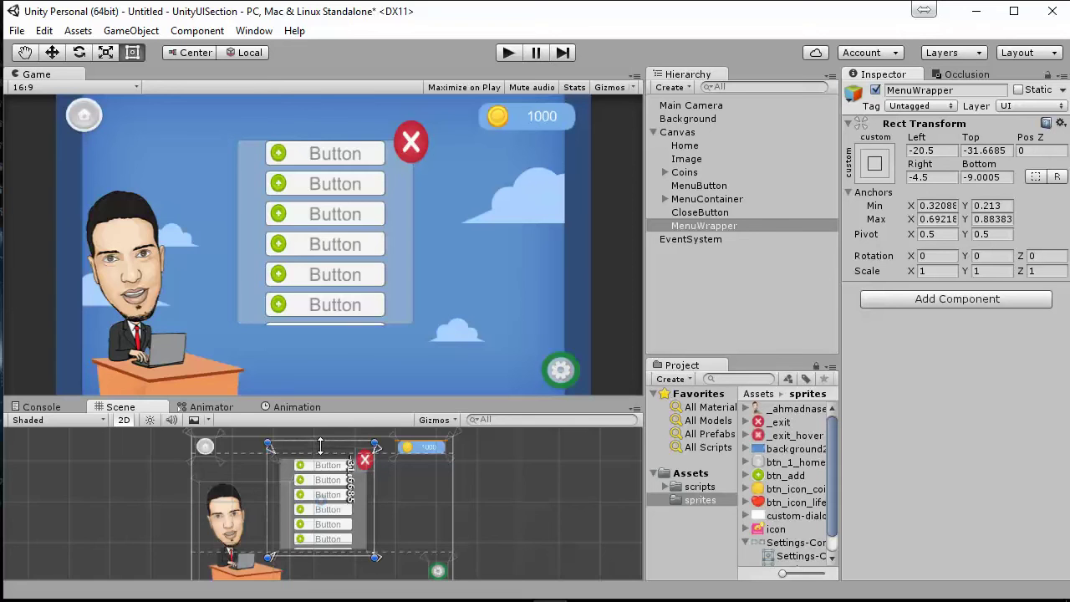
scroll(322, 509, down, 1)
drag(322, 549, 324, 556)
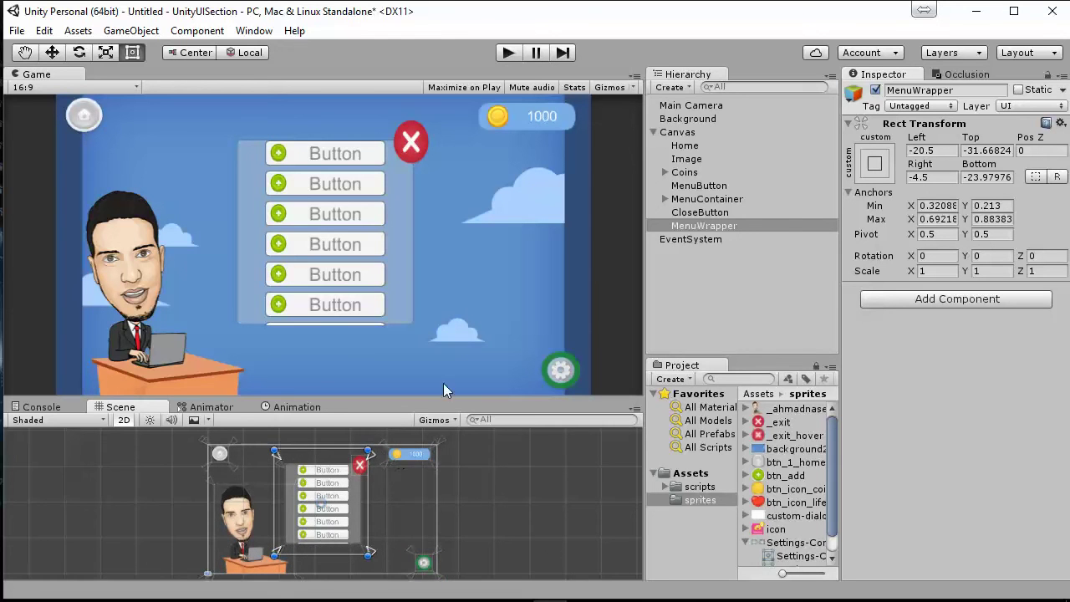
Nest MenuContainer back inside MenuWrapper
click(724, 226)
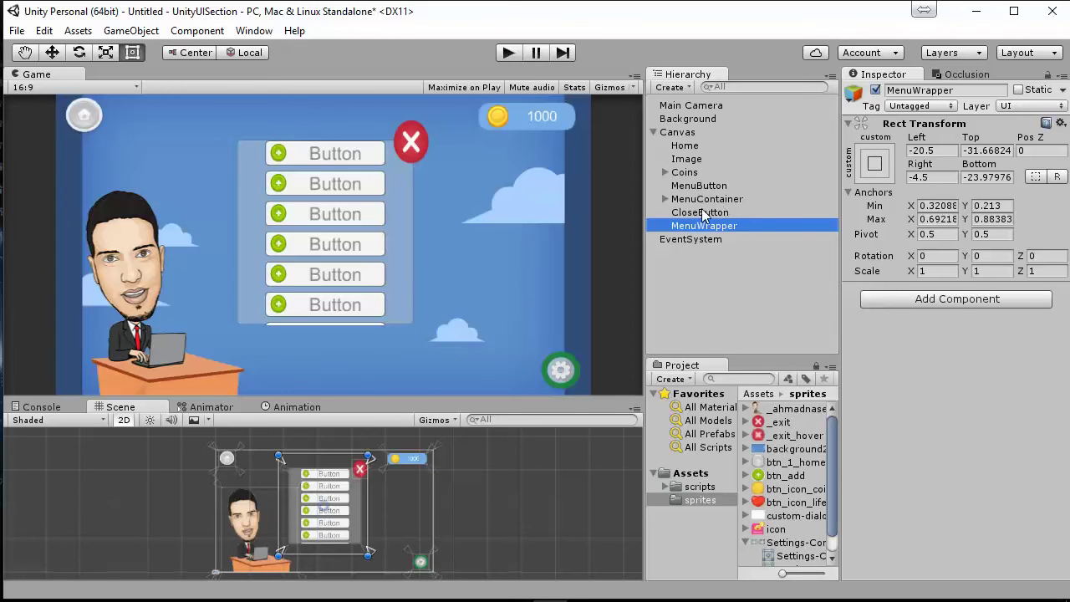
drag(698, 204, 717, 229)
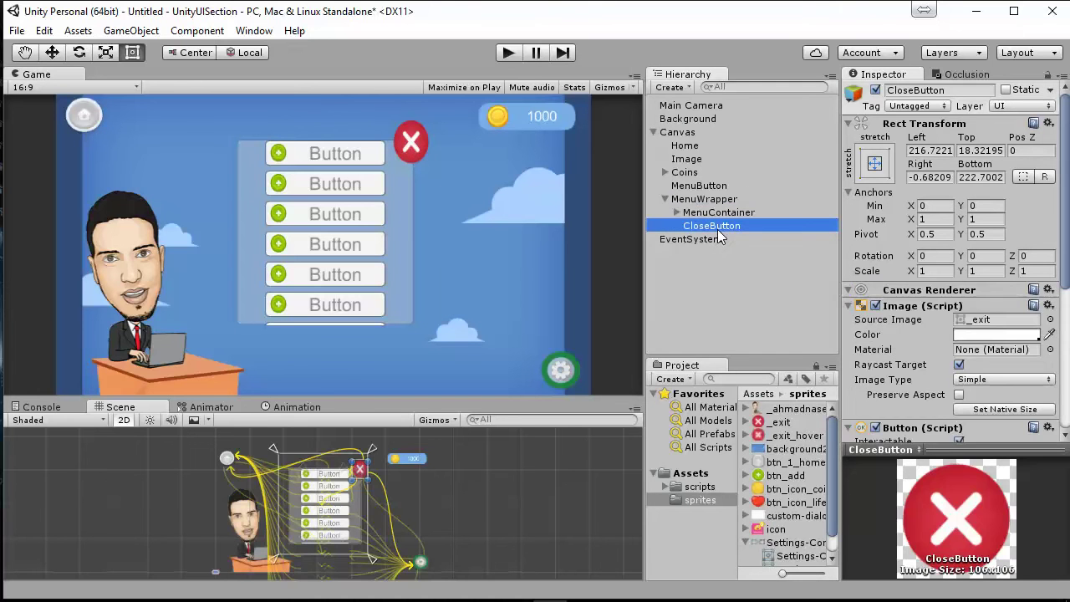
click(684, 203)
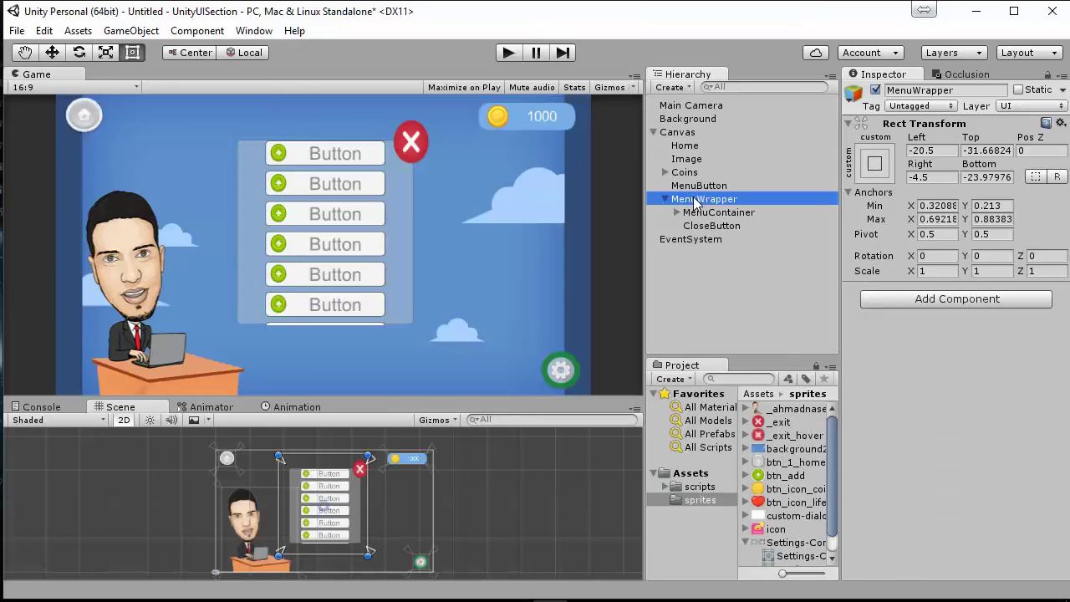
Pan and zoom the Scene view over the canvas and select MenuWrapper
scroll(326, 475, down, 3)
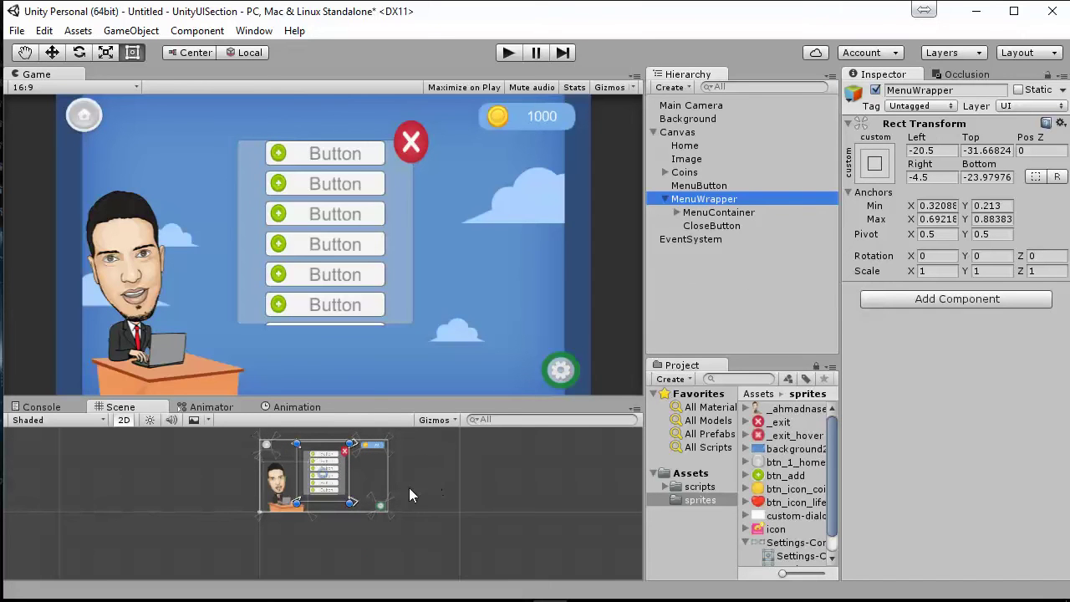
key(q)
drag(407, 476, 489, 520)
scroll(430, 509, up, 2)
scroll(431, 514, up, 3)
scroll(432, 514, up, 3)
scroll(521, 569, up, 1)
drag(521, 568, 549, 568)
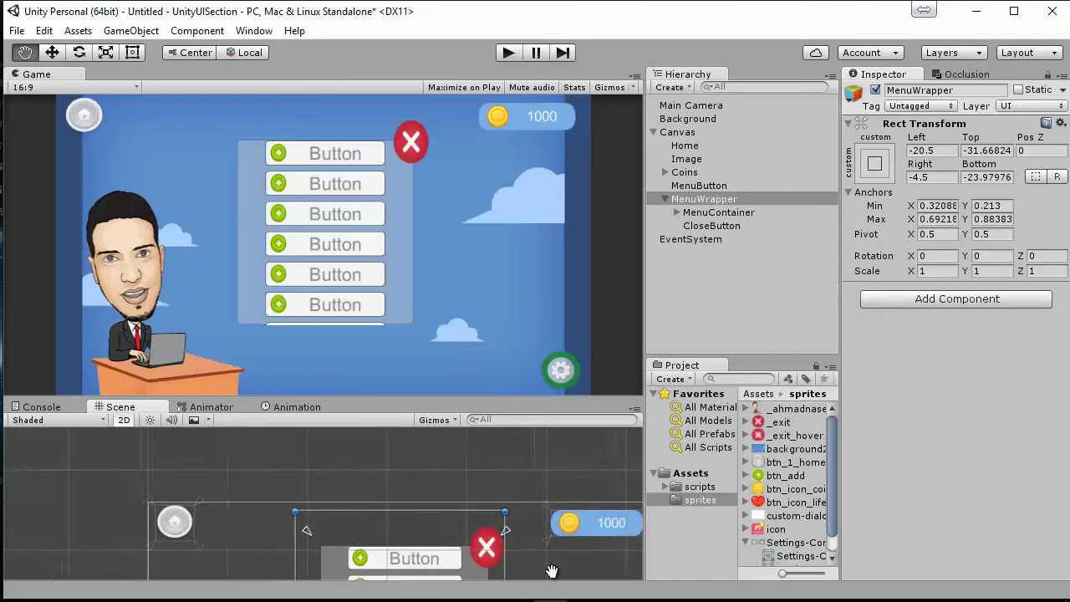
scroll(527, 555, up, 1)
key(t)
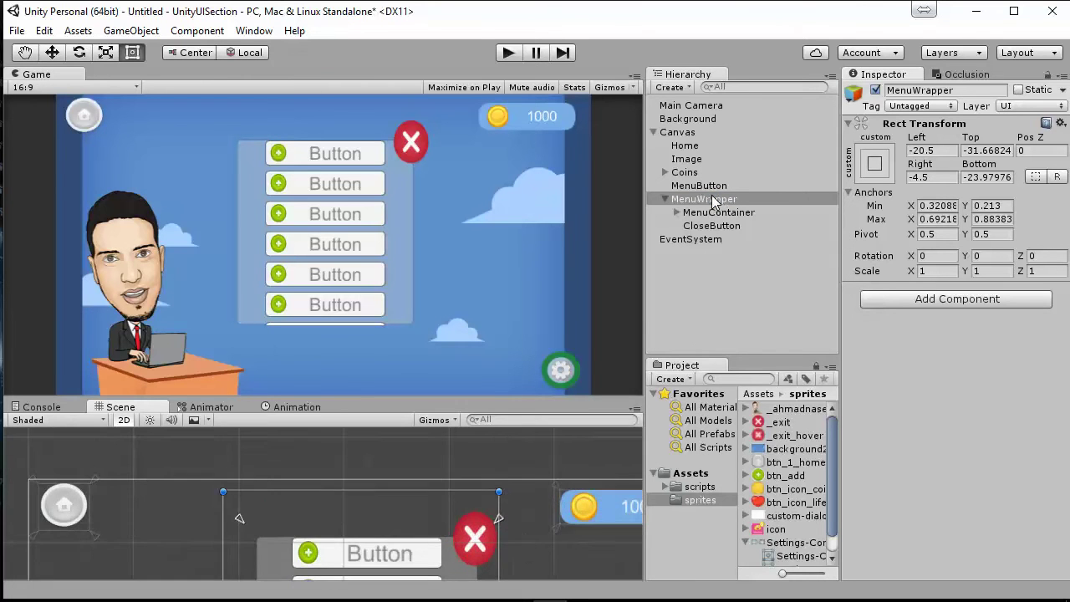
double_click(712, 199)
Drag MenuWrapper's top and bottom anchors onto its four rect corners
key(q)
drag(393, 516, 480, 516)
scroll(481, 516, up, 3)
scroll(468, 515, up, 1)
key(t)
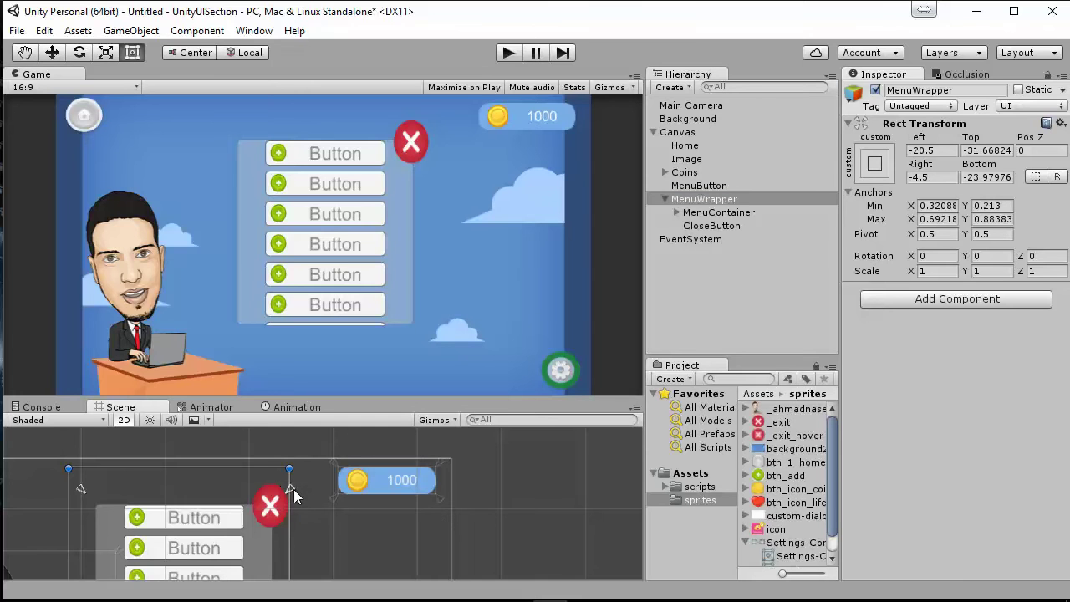
drag(292, 489, 294, 464)
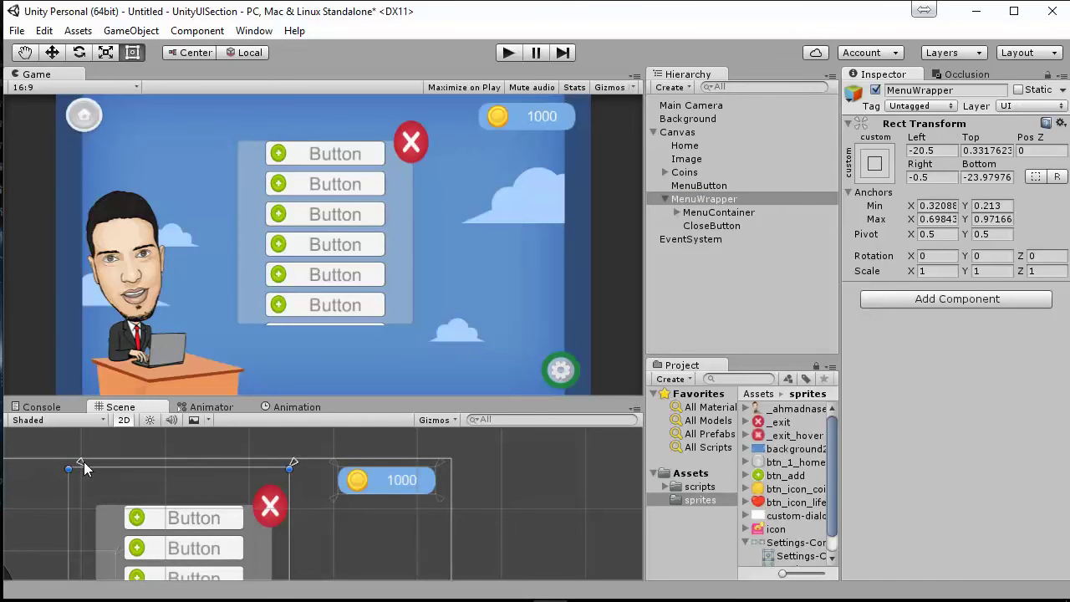
drag(80, 461, 67, 462)
middle_drag(119, 495, 308, 541)
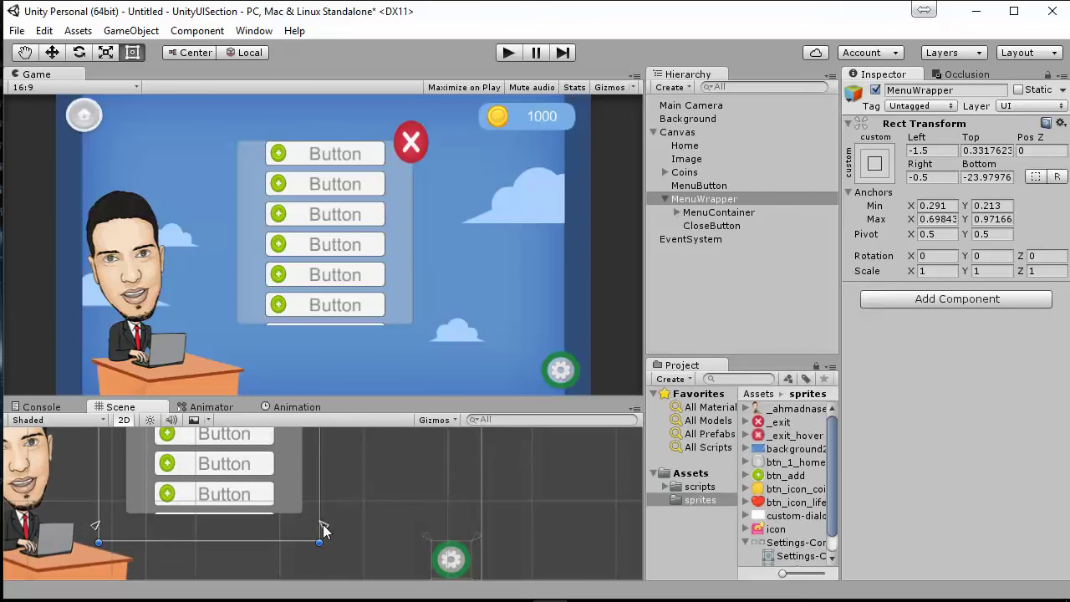
drag(325, 526, 321, 543)
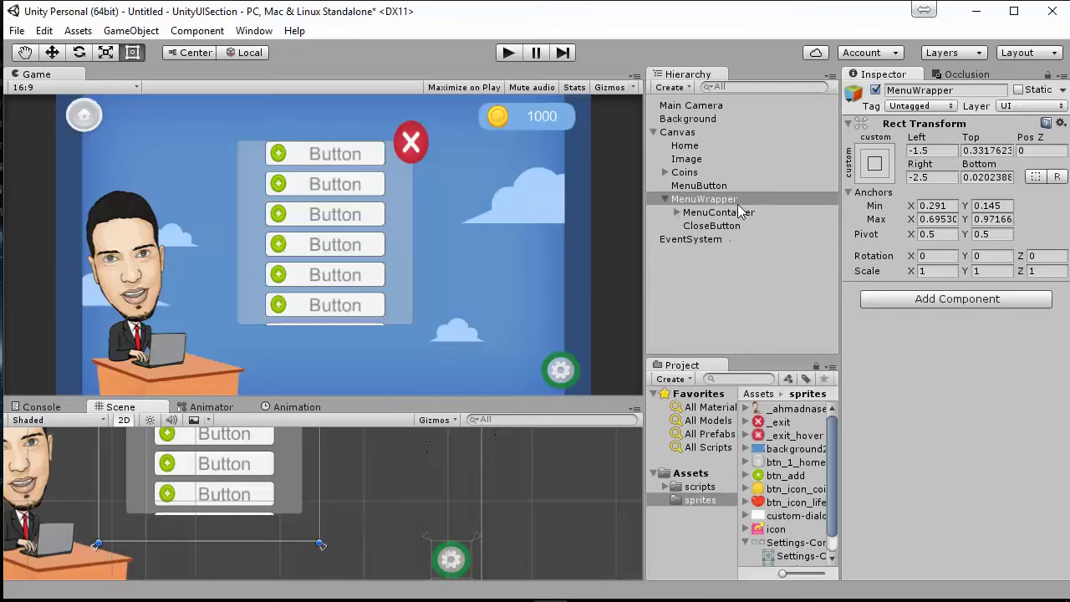
double_click(711, 225)
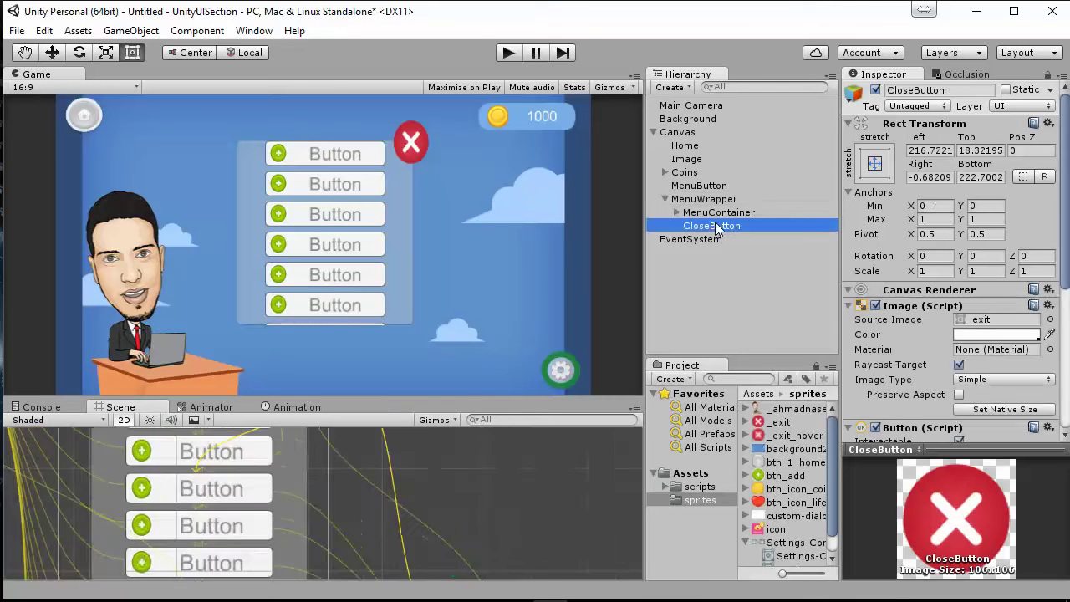
Set CloseButton's anchors to its own corners: Min 0.8287/0.7547, Max 1/0.933
click(876, 165)
click(1001, 299)
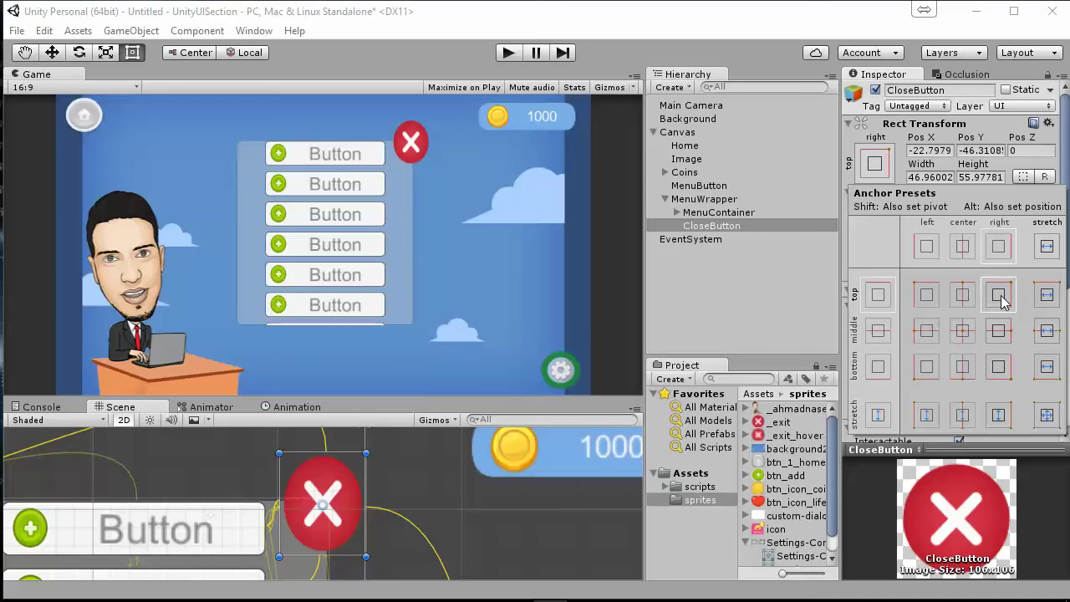
scroll(370, 497, down, 2)
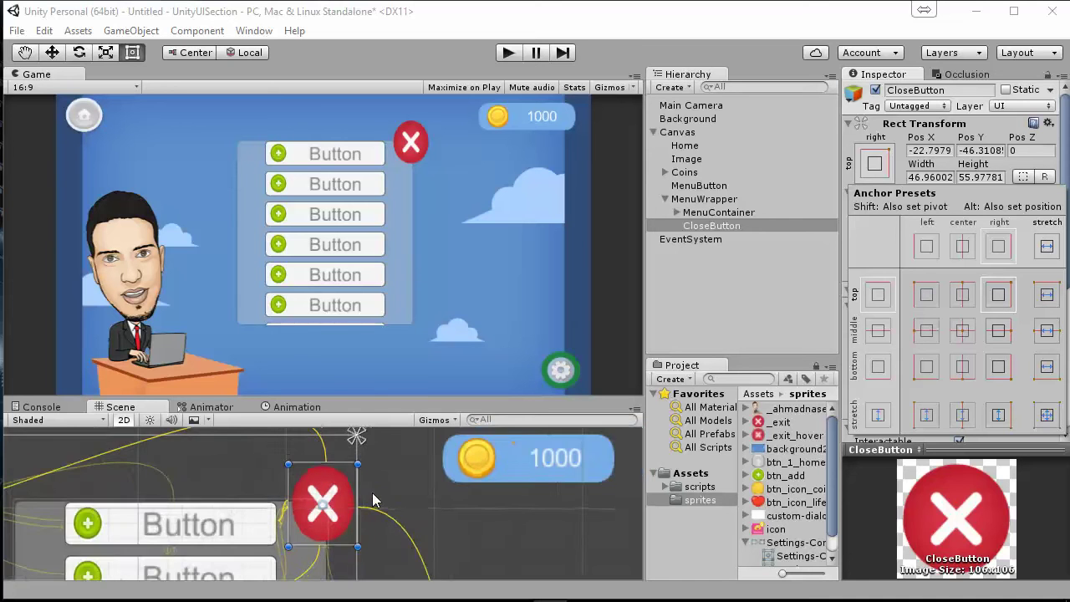
scroll(351, 448, down, 2)
click(344, 457)
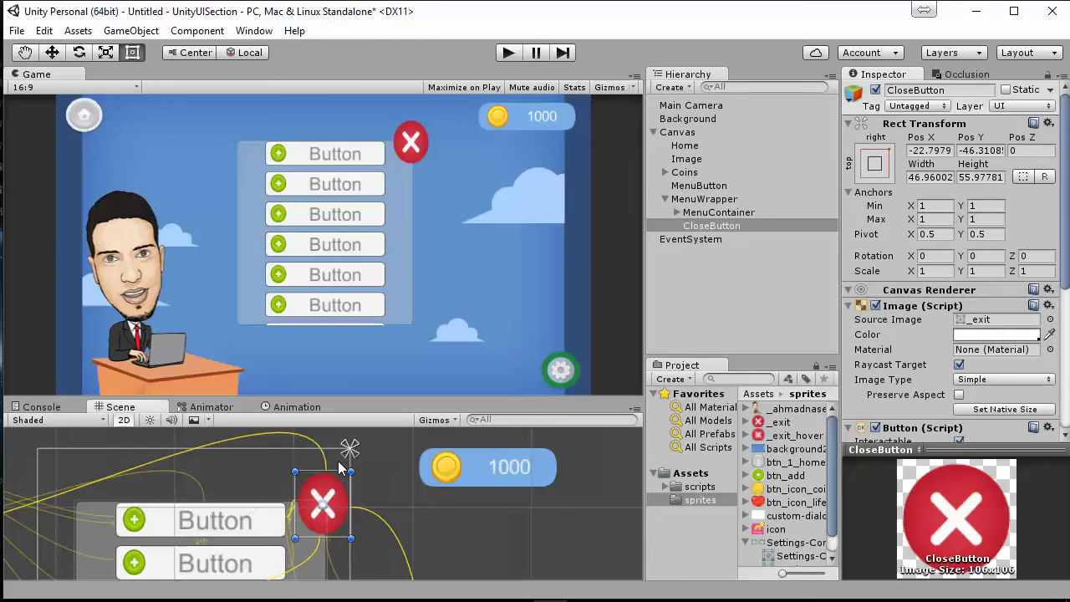
drag(349, 450, 292, 545)
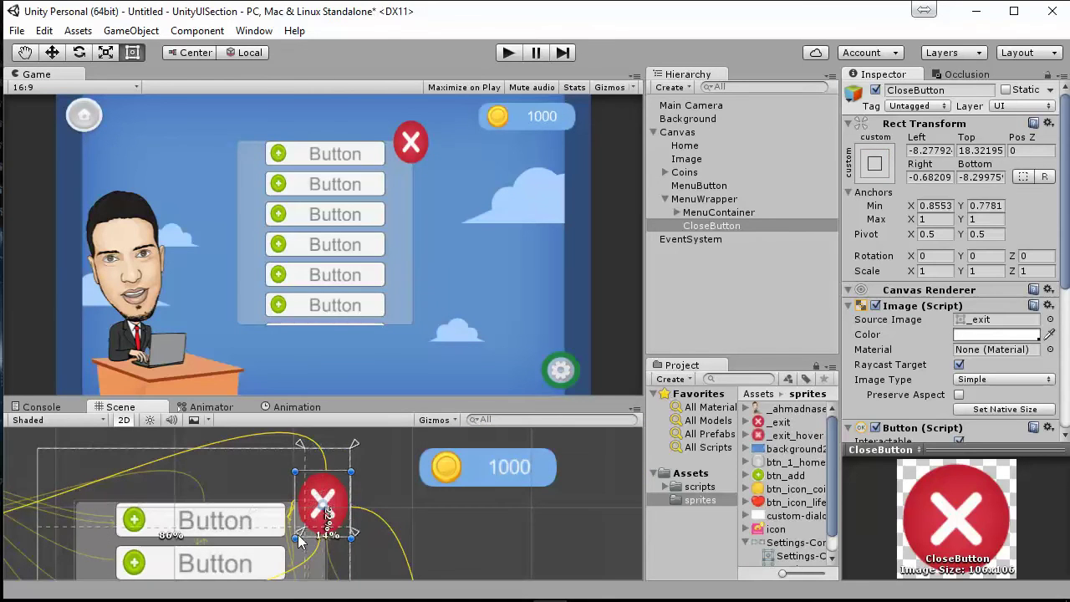
click(358, 443)
click(699, 184)
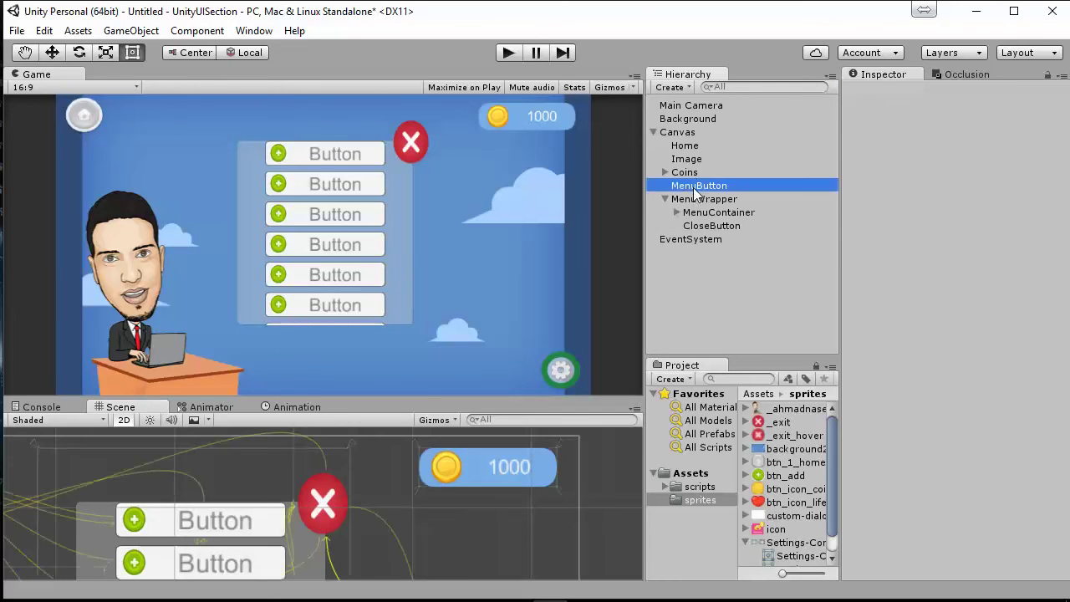
click(712, 226)
drag(354, 445, 354, 473)
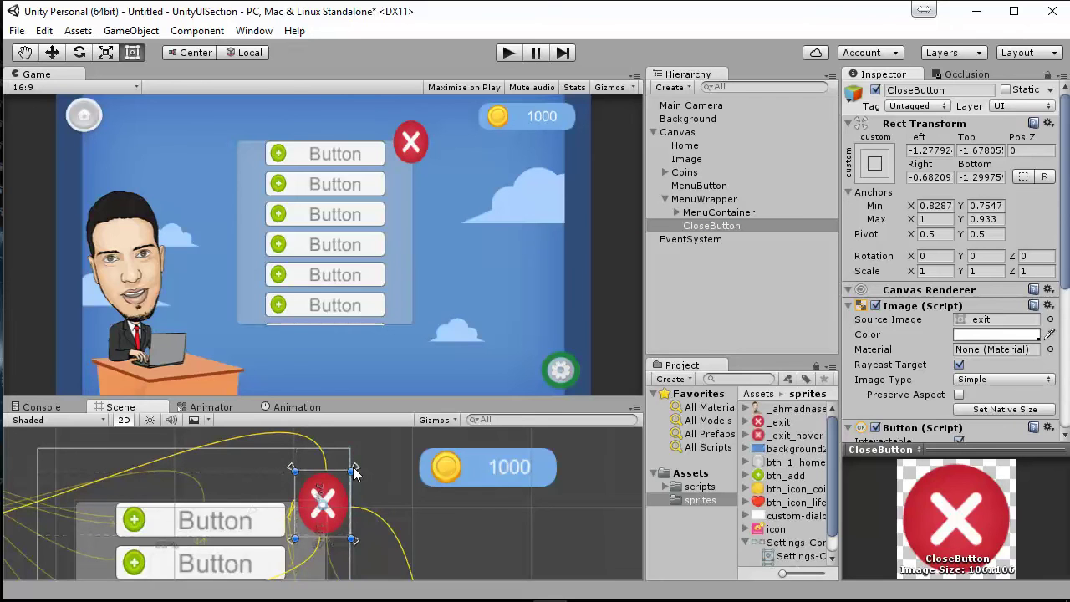
Turn on Preserve Aspect for the CloseButton image
key(f)
scroll(1003, 368, down, 5)
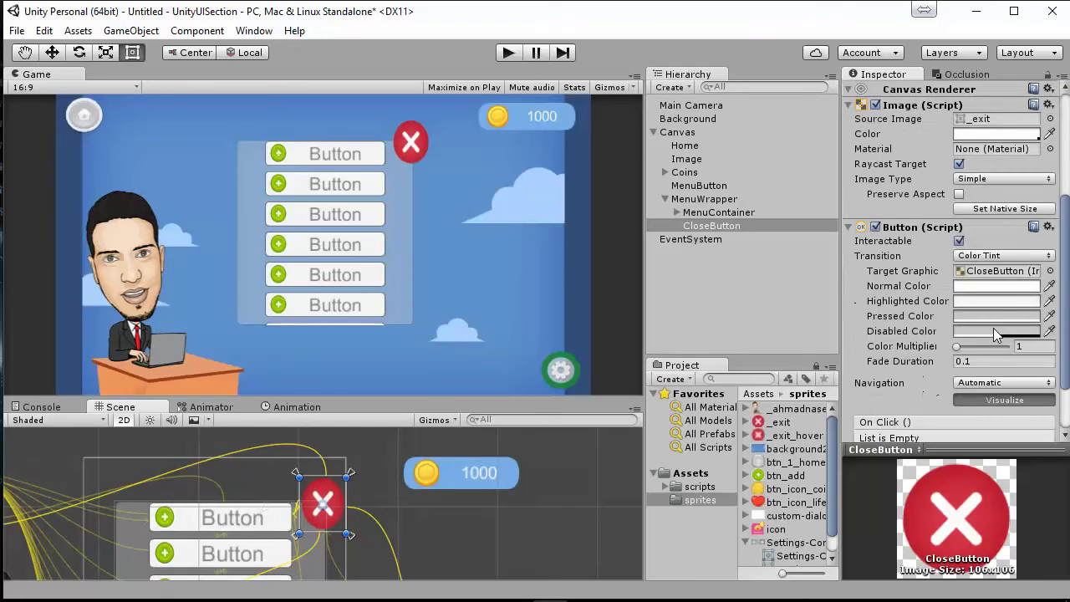
scroll(949, 298, down, 1)
scroll(925, 326, up, 4)
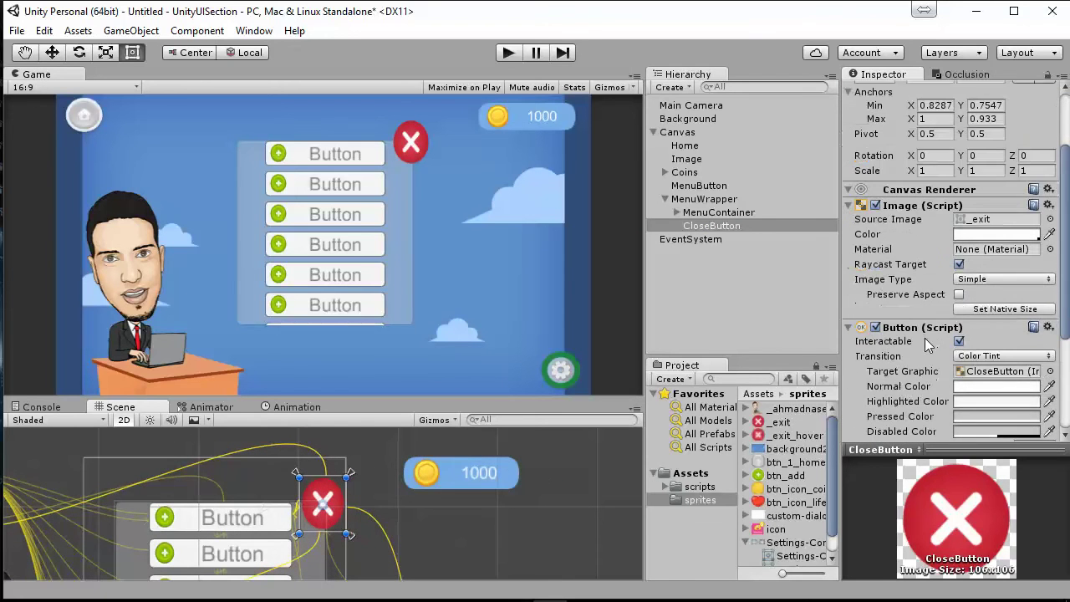
click(959, 295)
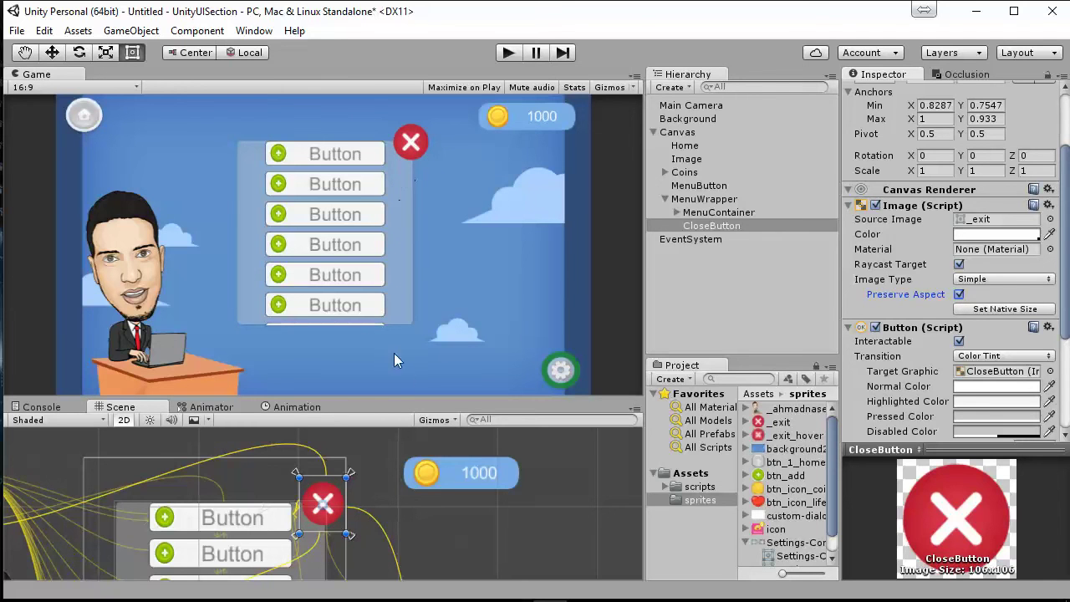
Enlarge the Scene view over the Game view and frame MenuContainer
mouse_move(415, 397)
mouse_down()
mouse_move(410, 269)
mouse_move(422, 380)
mouse_up()
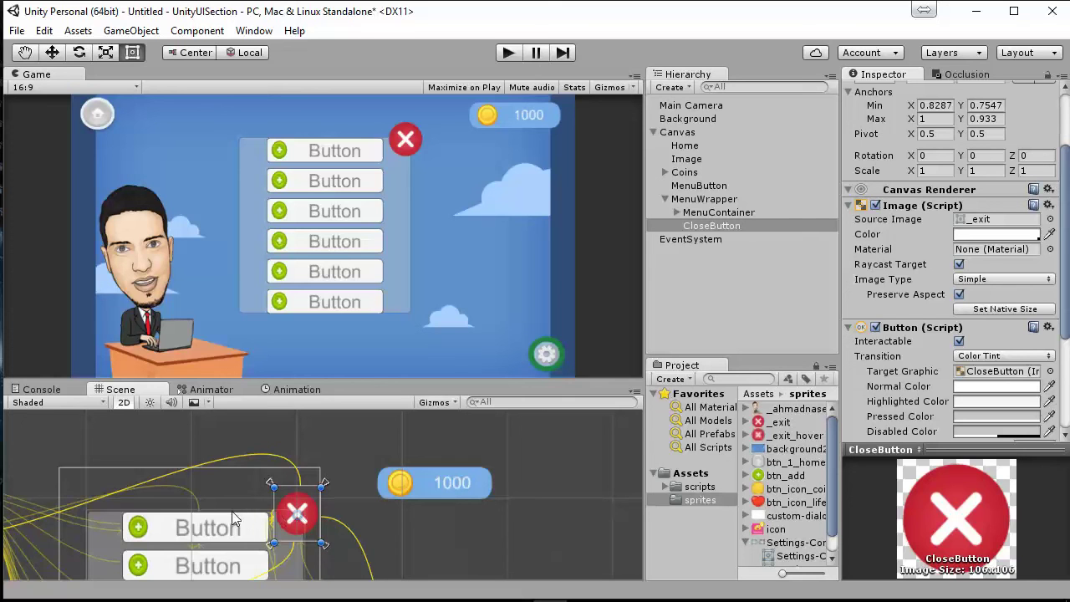
click(693, 214)
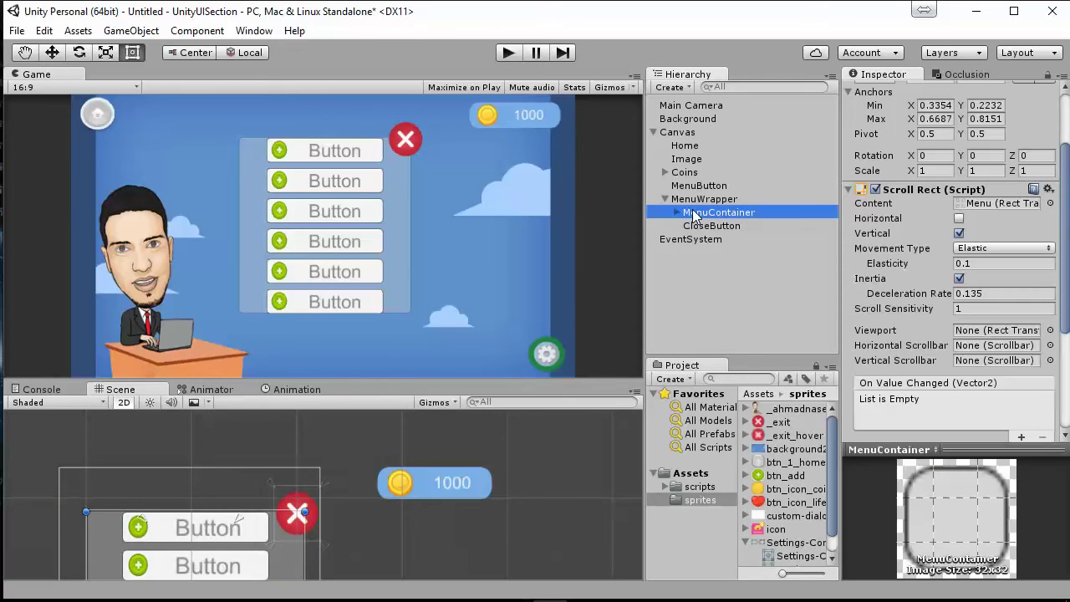
double_click(698, 209)
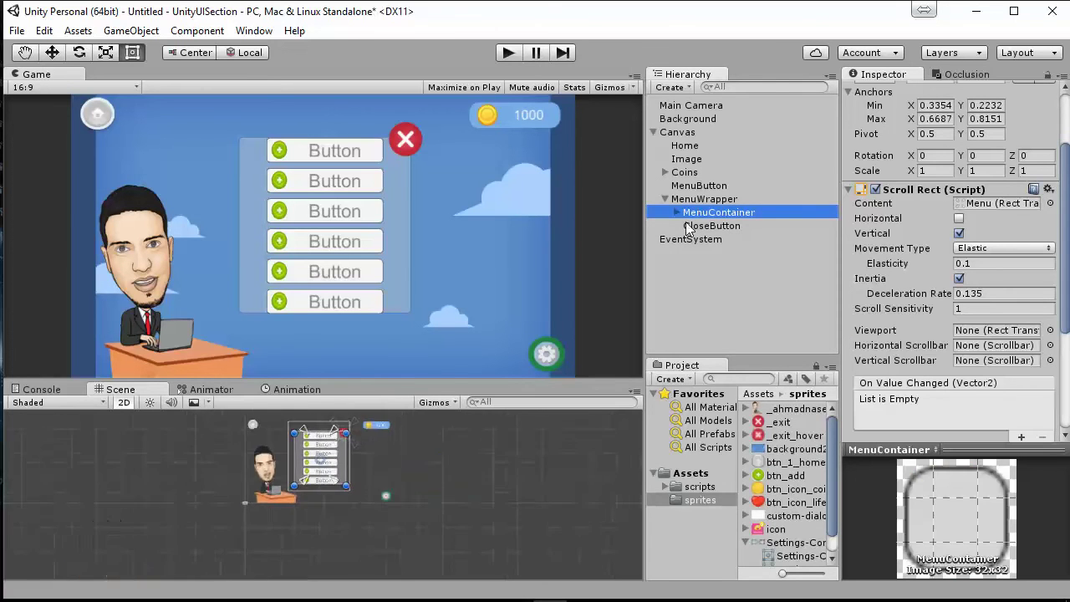
Move MenuContainer's top-left and top-right anchors onto its top corners
scroll(346, 479, up, 5)
key(q)
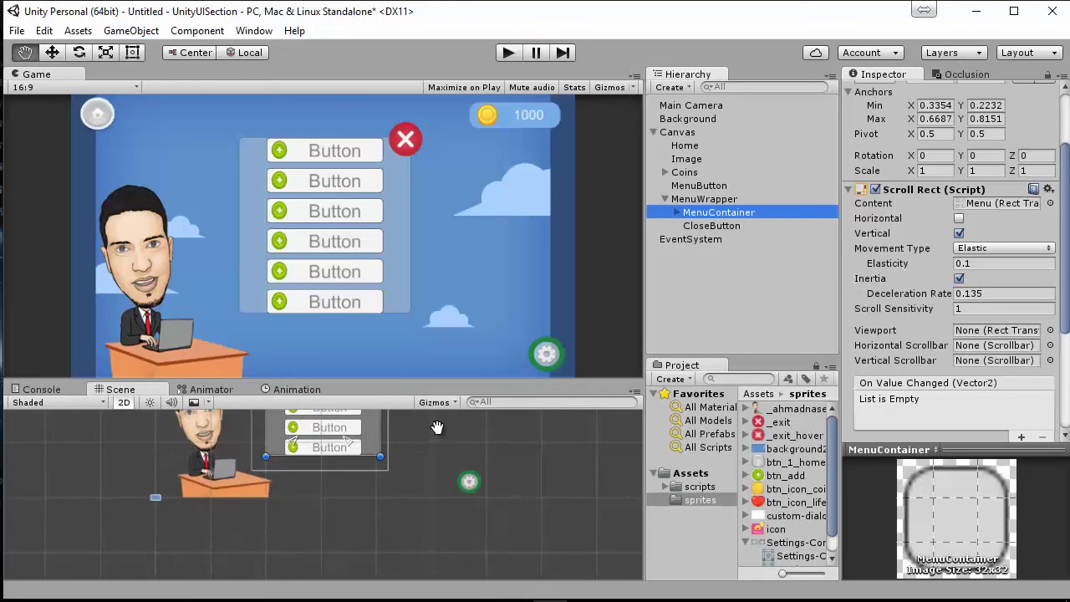
drag(418, 422, 419, 515)
scroll(359, 451, up, 2)
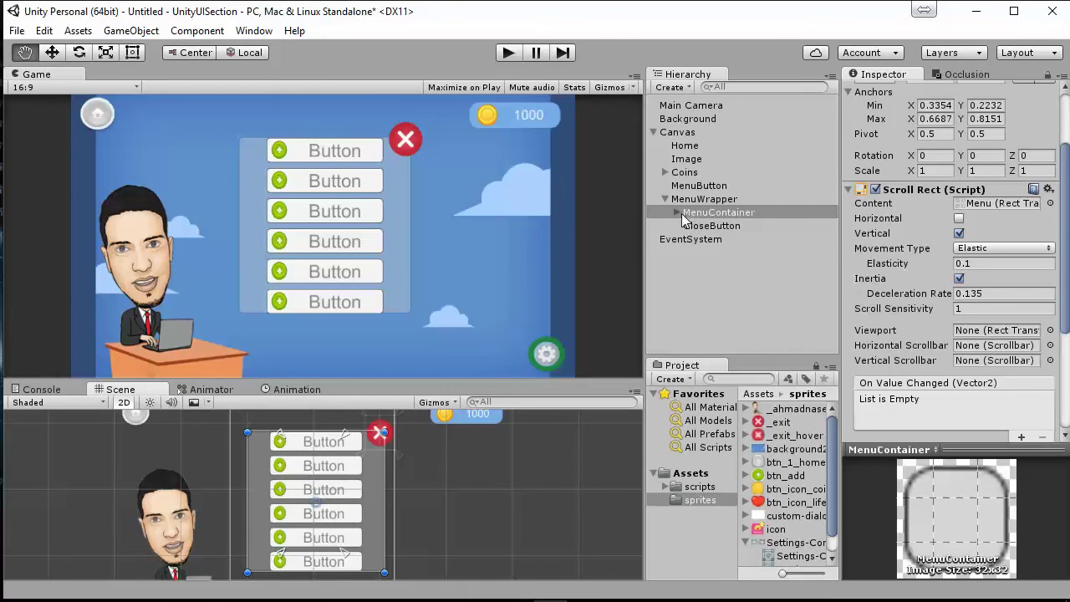
key(t)
scroll(279, 433, up, 1)
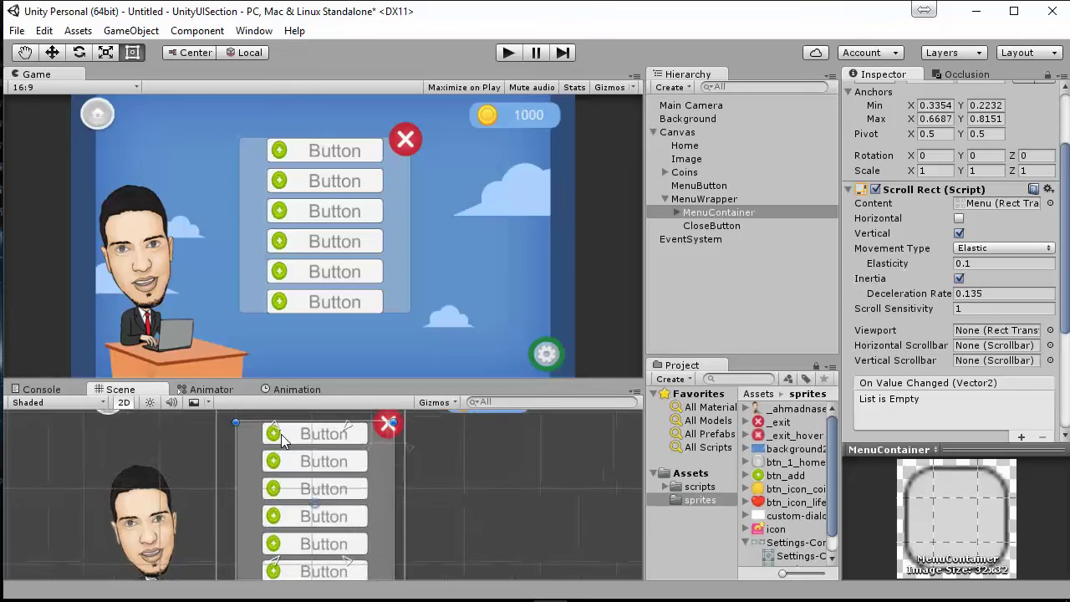
key(q)
scroll(359, 485, up, 2)
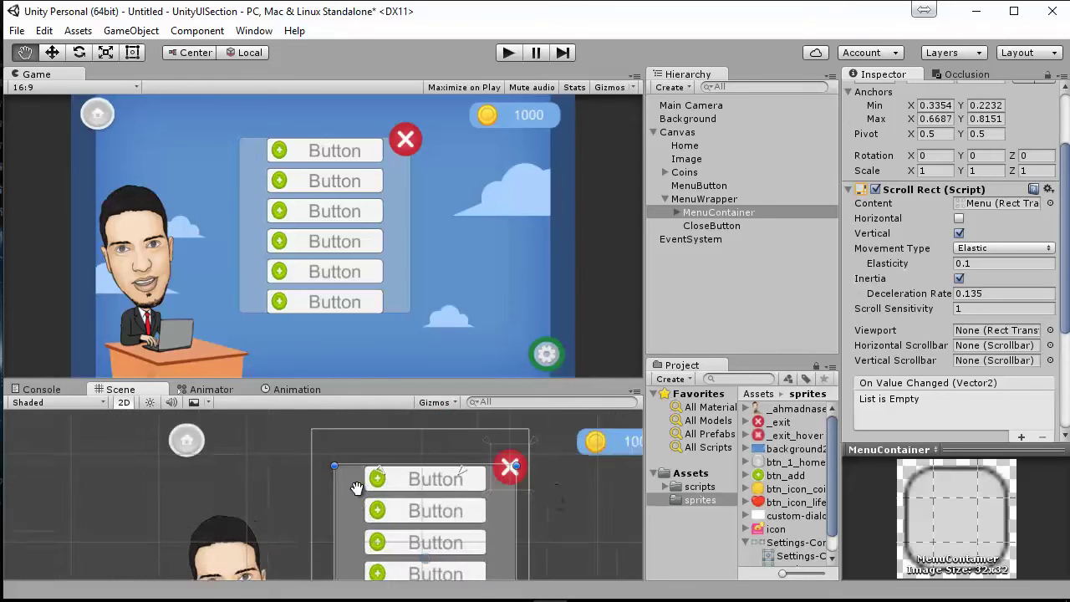
scroll(369, 481, up, 2)
key(t)
drag(386, 470, 323, 454)
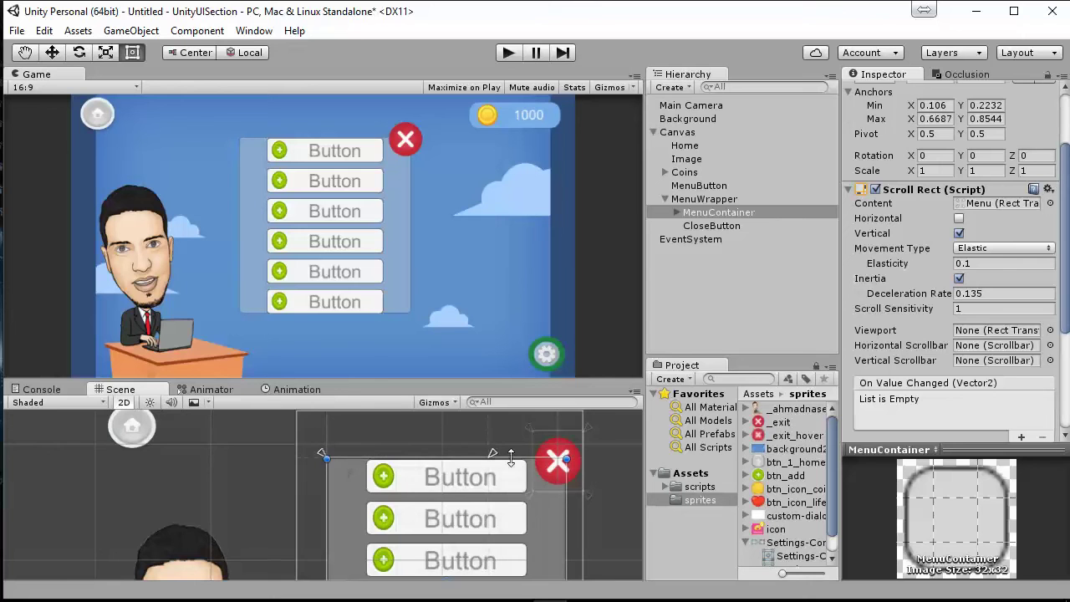
drag(493, 455, 569, 459)
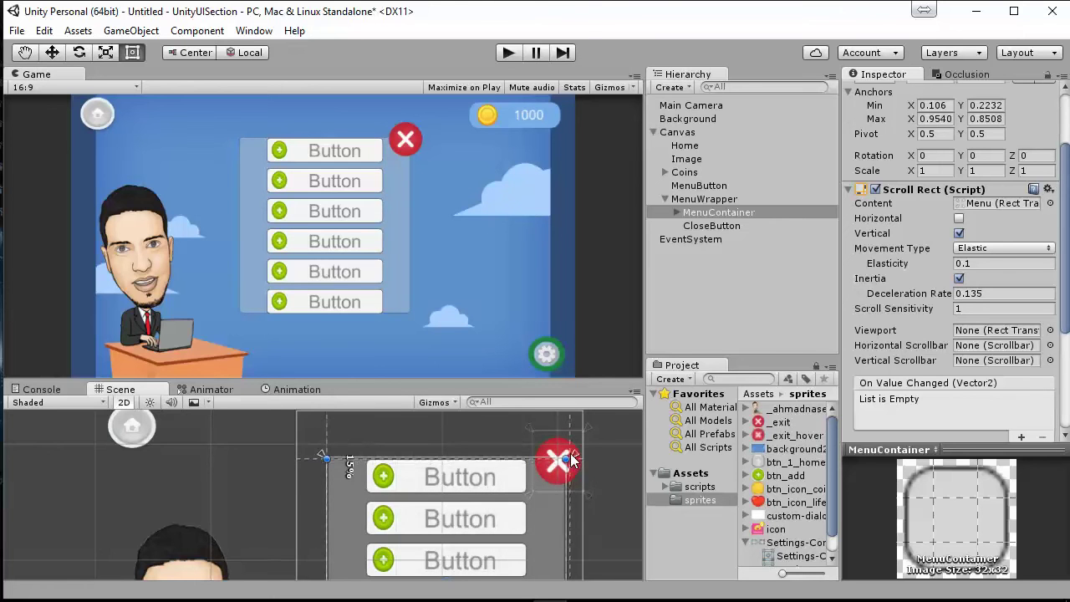
Bring MenuContainer's bottom anchors to its bottom edge, giving Min 0.106/0.0911 to Max 0.942/0.8508
key(q)
drag(602, 509, 589, 456)
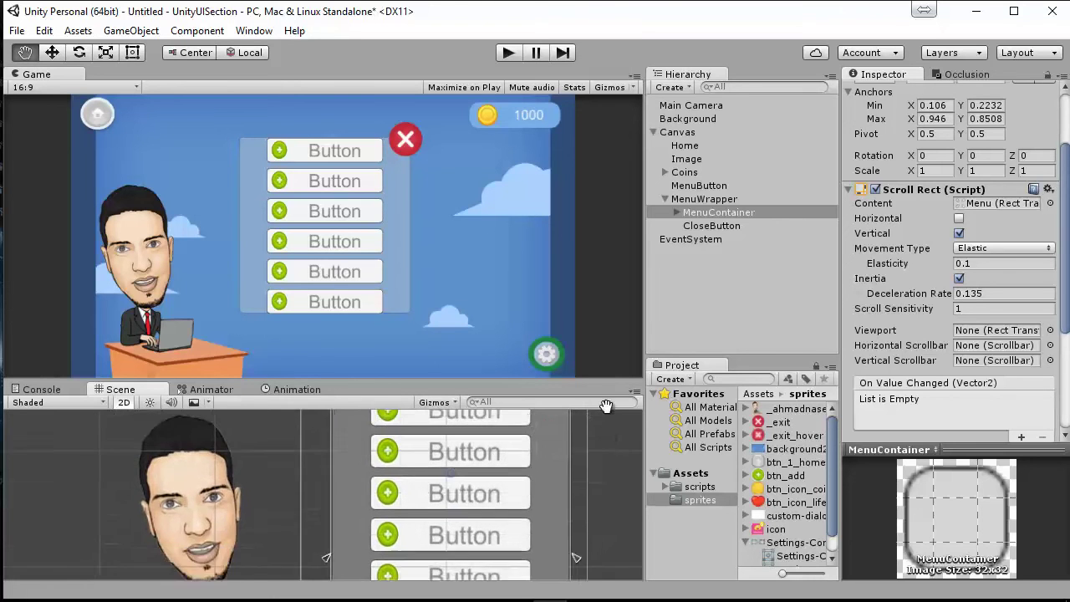
key(t)
drag(566, 524, 566, 568)
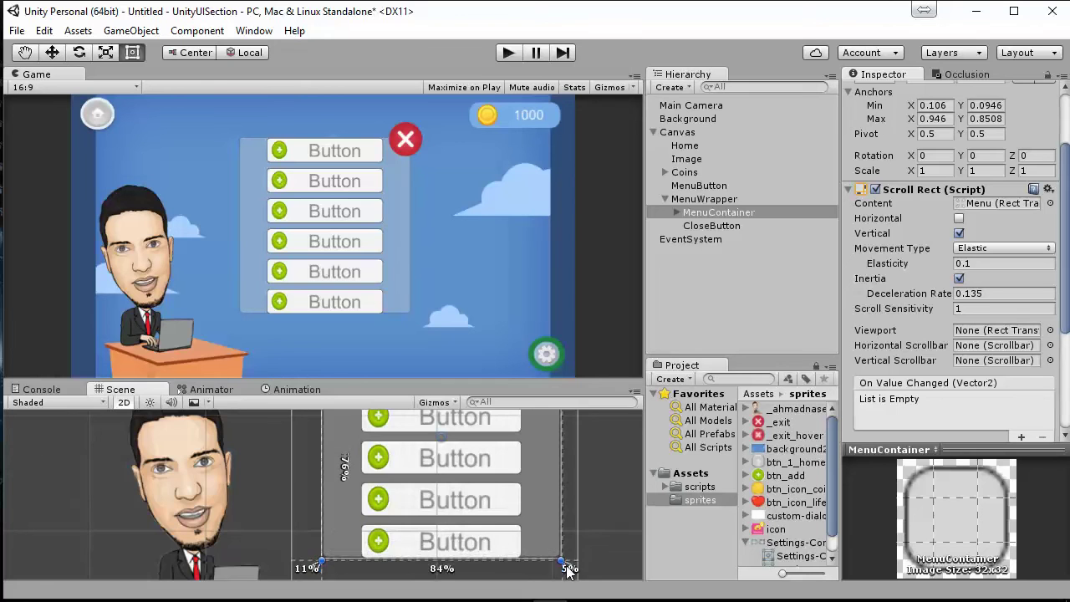
key(q)
drag(606, 480, 590, 505)
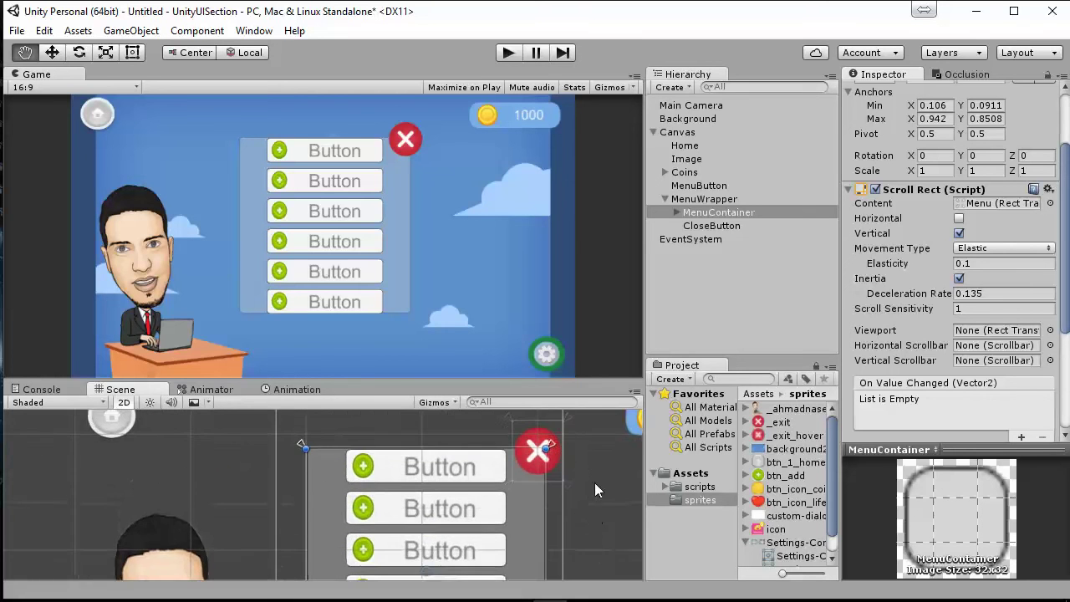
scroll(591, 501, down, 1)
scroll(591, 493, down, 1)
key(t)
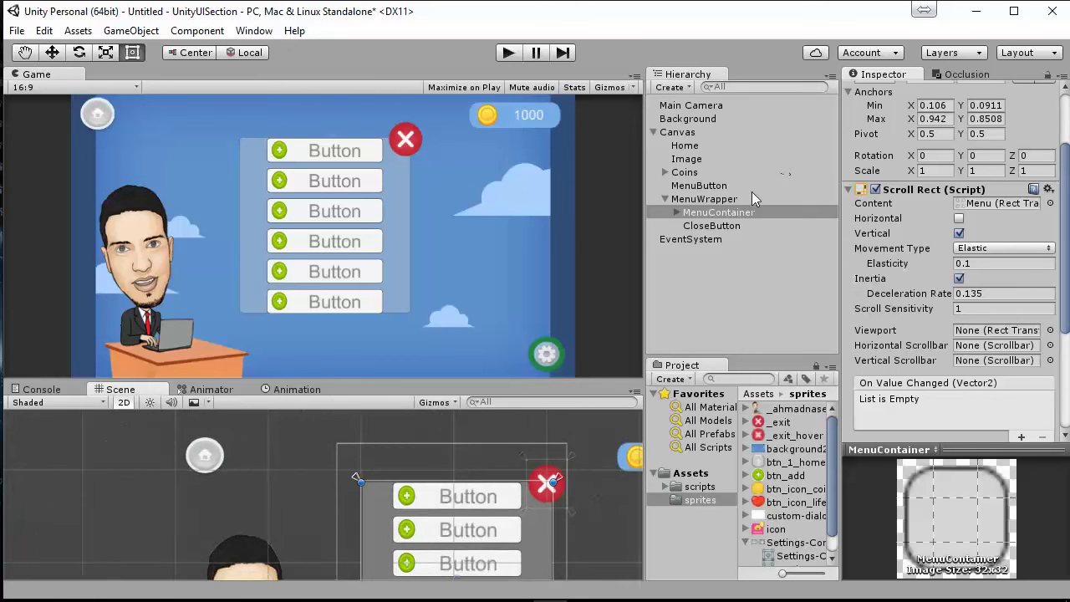
click(731, 214)
key(f)
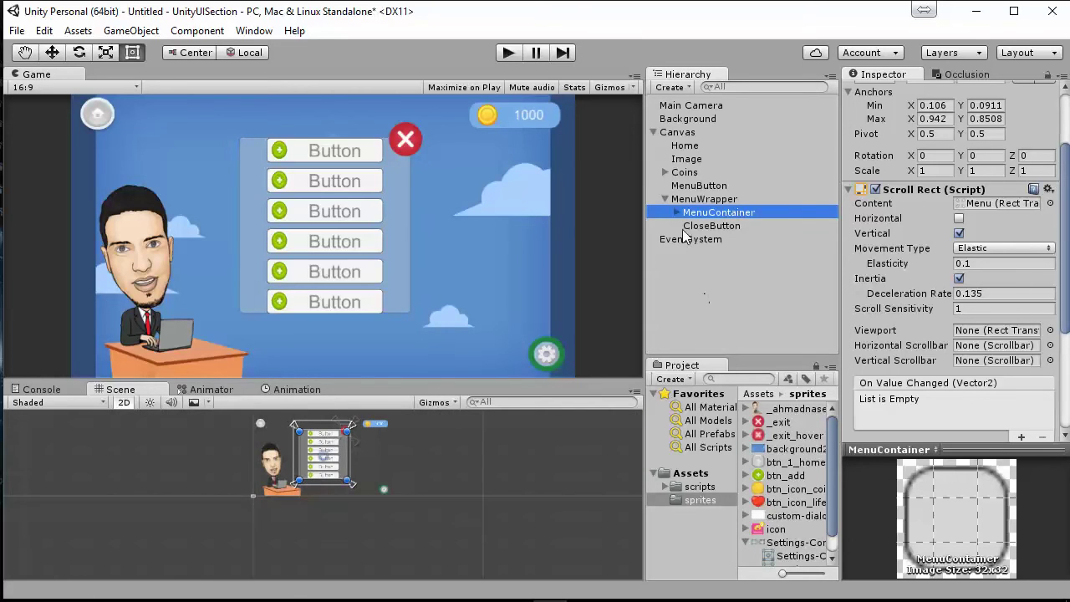
Reveal Menu inside MenuContainer, select MenuWrapper, and resize the game view to check its layout
click(680, 212)
click(701, 224)
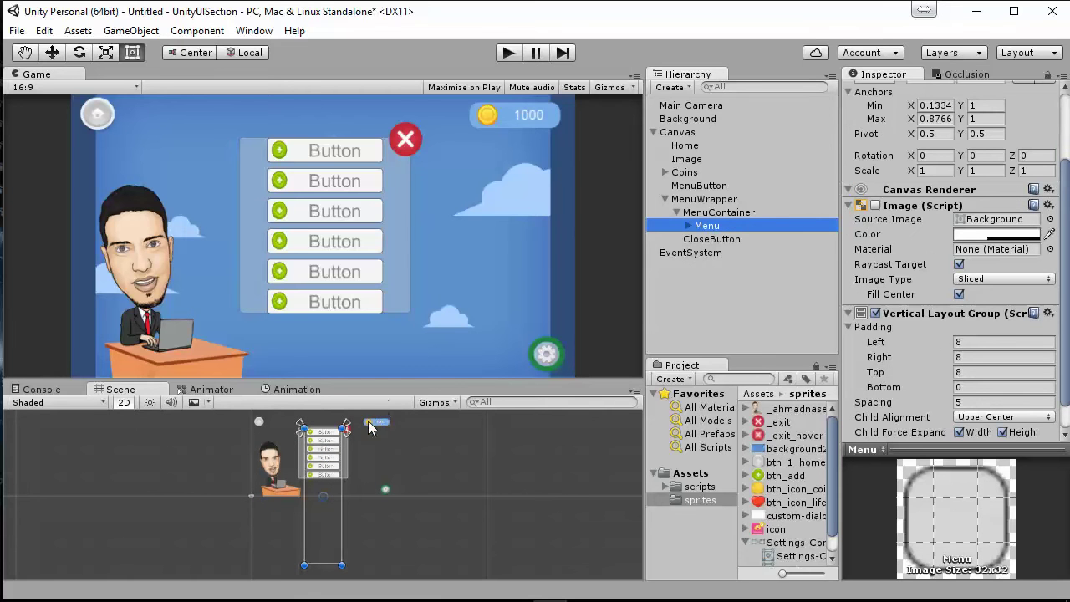
click(711, 212)
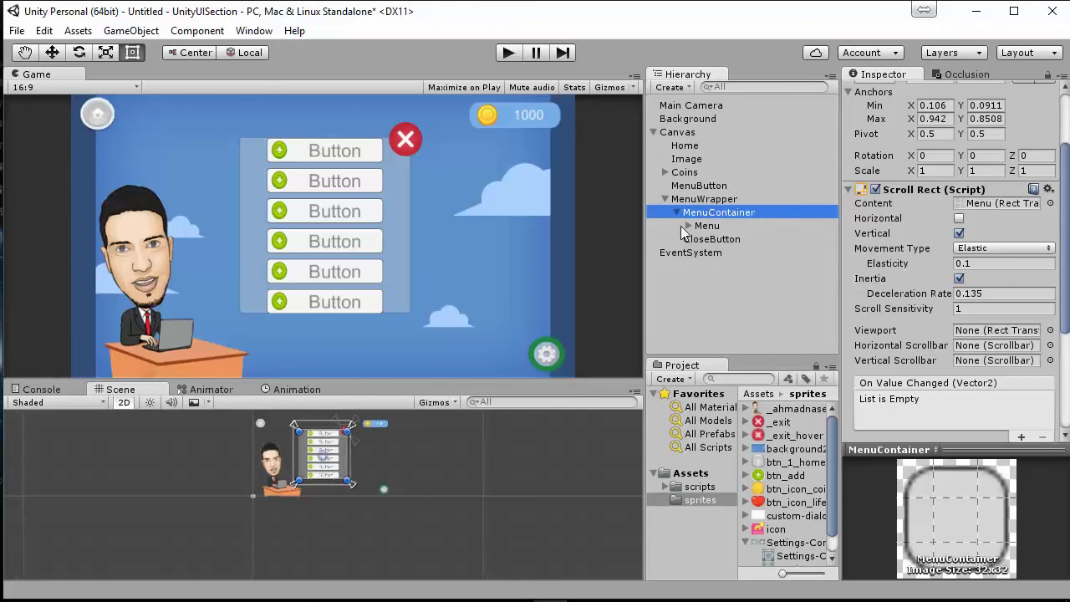
click(705, 199)
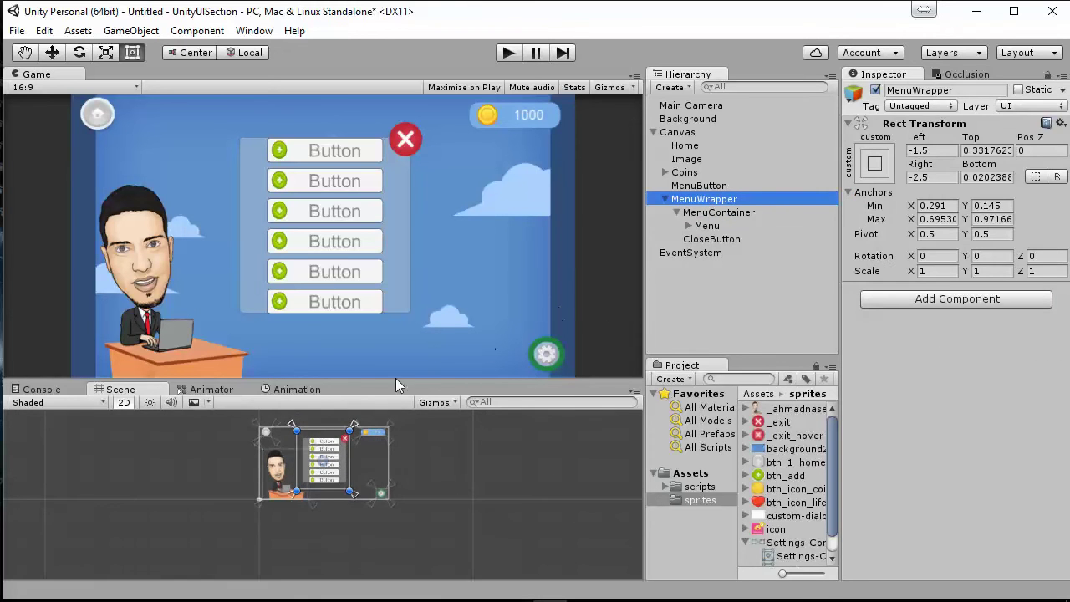
mouse_move(466, 382)
mouse_down()
mouse_move(481, 284)
mouse_move(497, 256)
mouse_move(508, 400)
mouse_up()
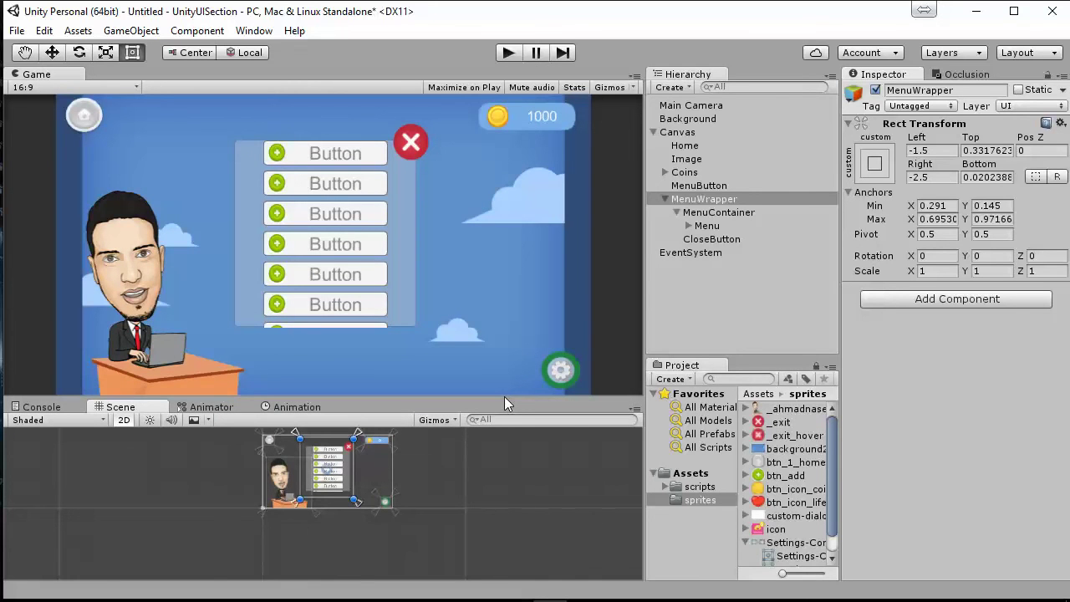
drag(500, 399, 531, 476)
Toggle MenuWrapper's Rect Transform blueprint and raw edit modes on and off to review its anchors
click(1036, 177)
click(1057, 177)
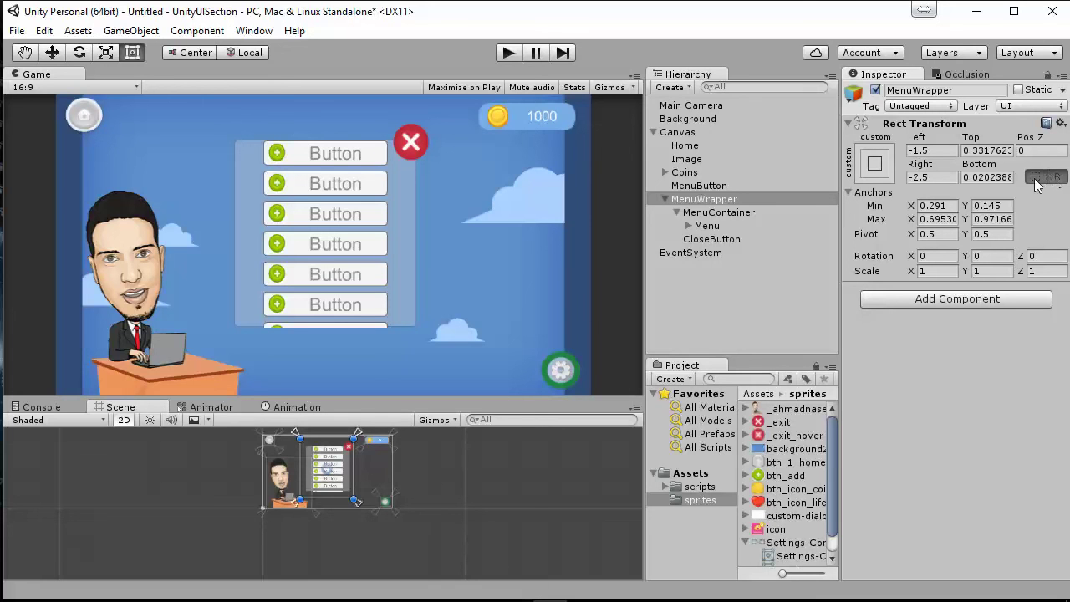
click(1035, 178)
click(1056, 177)
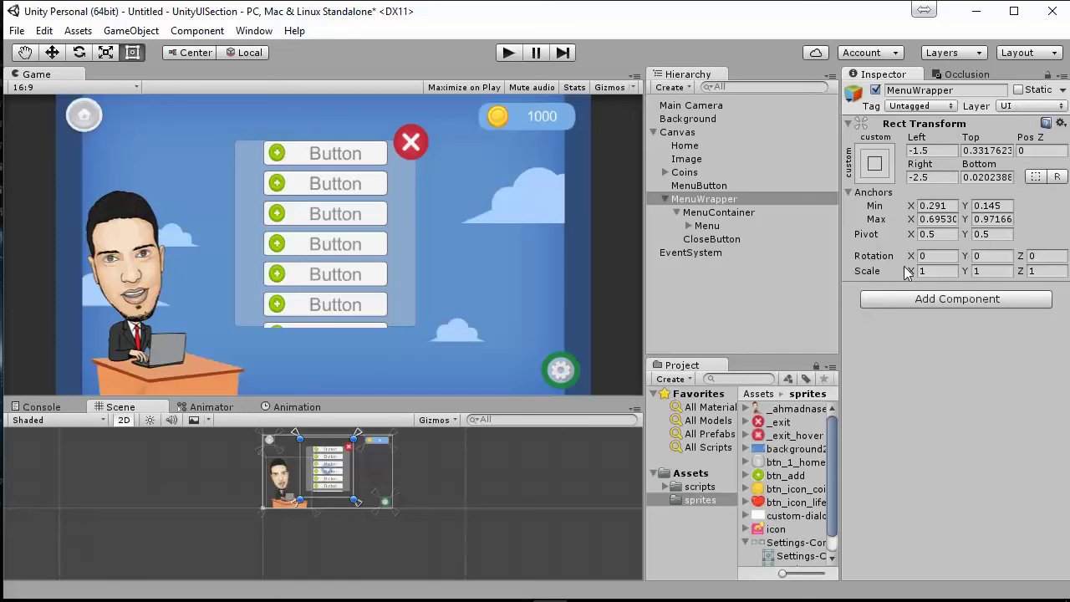
click(1035, 176)
click(1035, 177)
click(1038, 179)
click(1039, 178)
drag(488, 398, 500, 429)
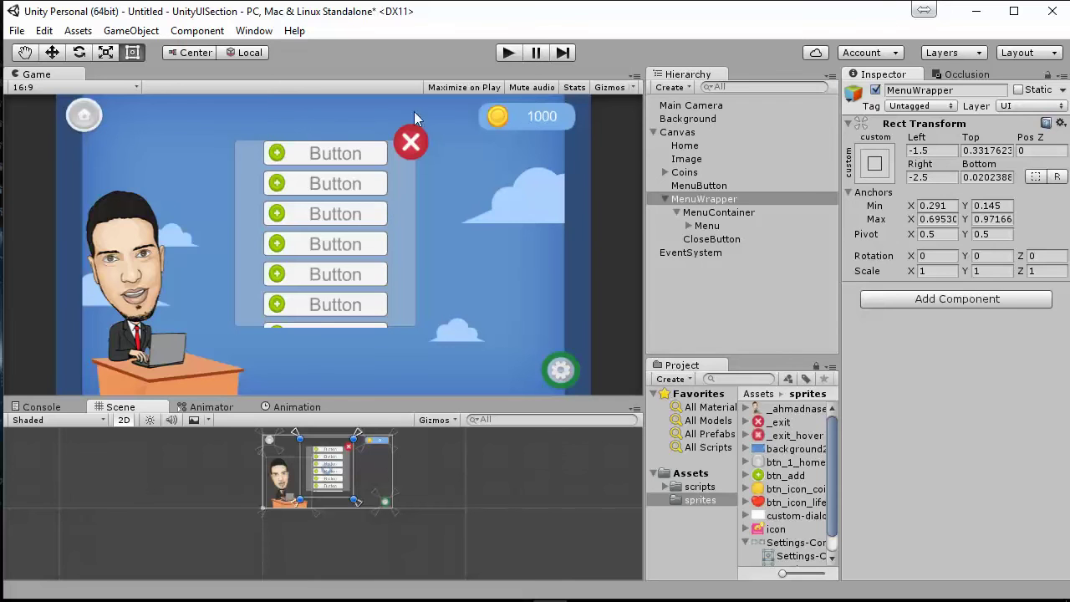
Frame CloseButton and MenuWrapper in the scene, then fold MenuWrapper's children away in the Hierarchy
double_click(700, 238)
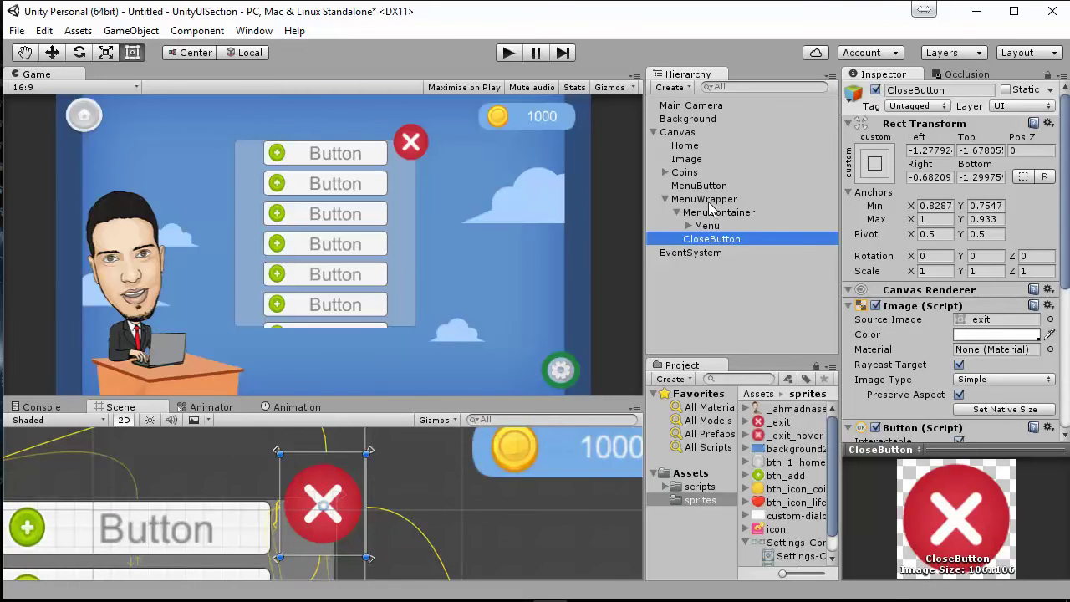
double_click(704, 199)
click(665, 200)
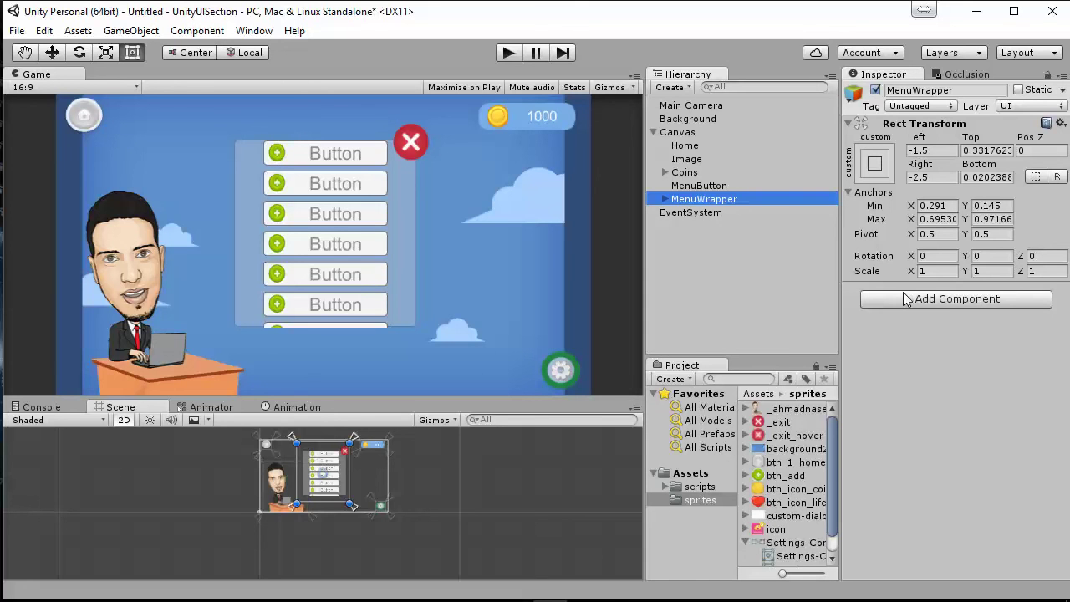
Add a new C# script component named CustomMenuController to MenuWrapper
click(949, 301)
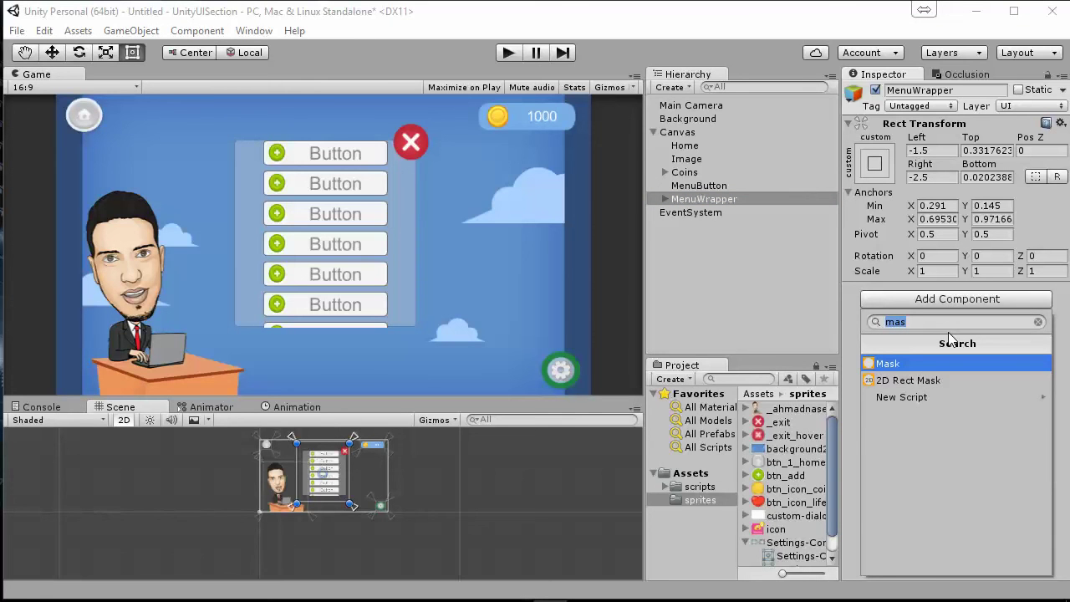
key(BackSpace)
text(Menu)
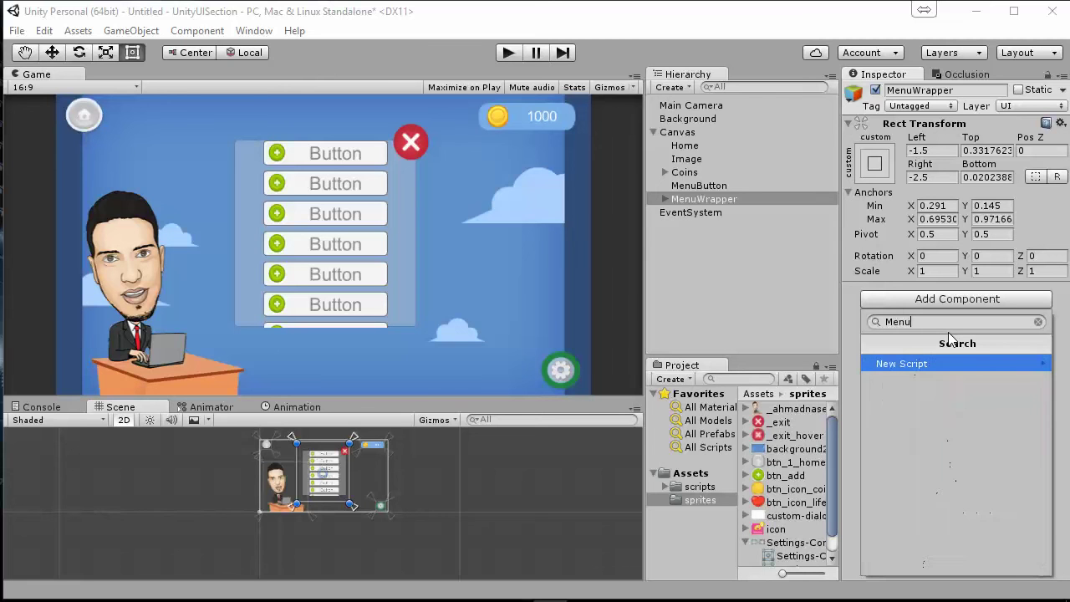
key(BackSpace)
key(BackSpace)
key(BackSpace)
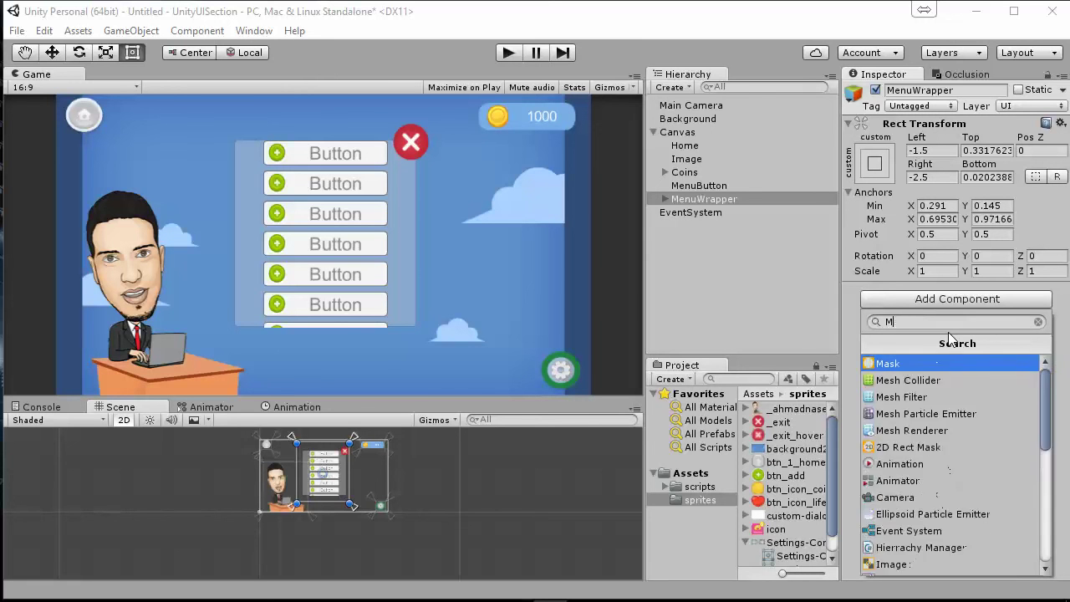
key(BackSpace)
text(Cust)
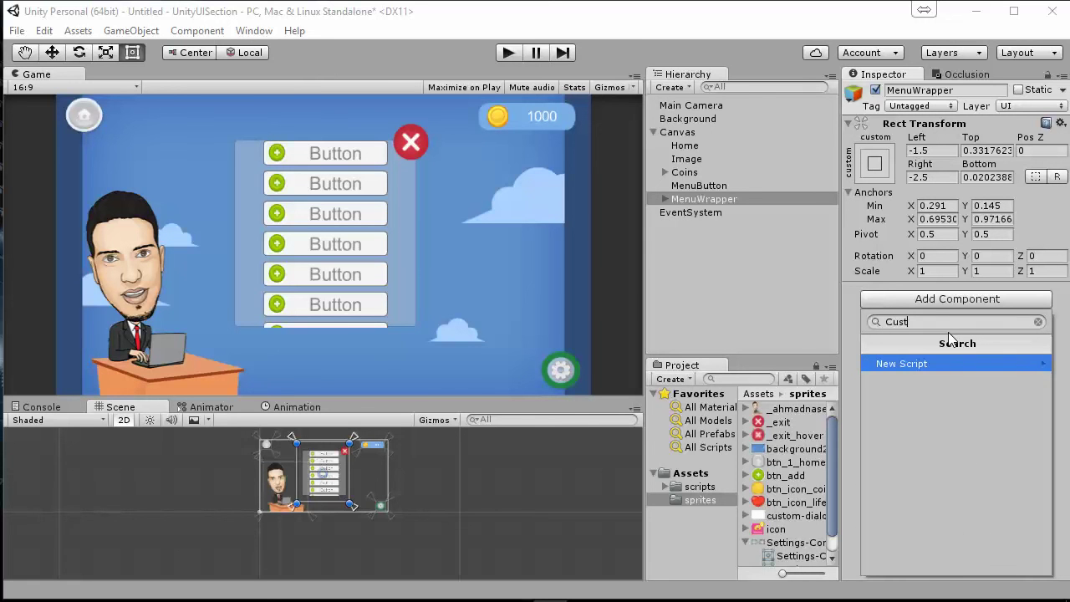
text(omMenuController)
key(Return)
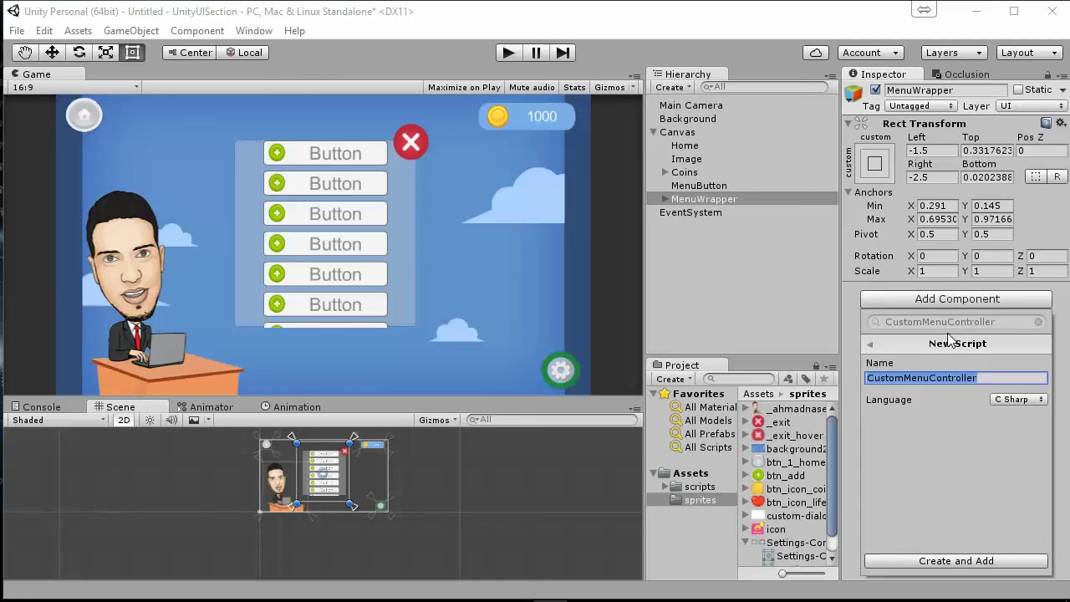
click(959, 558)
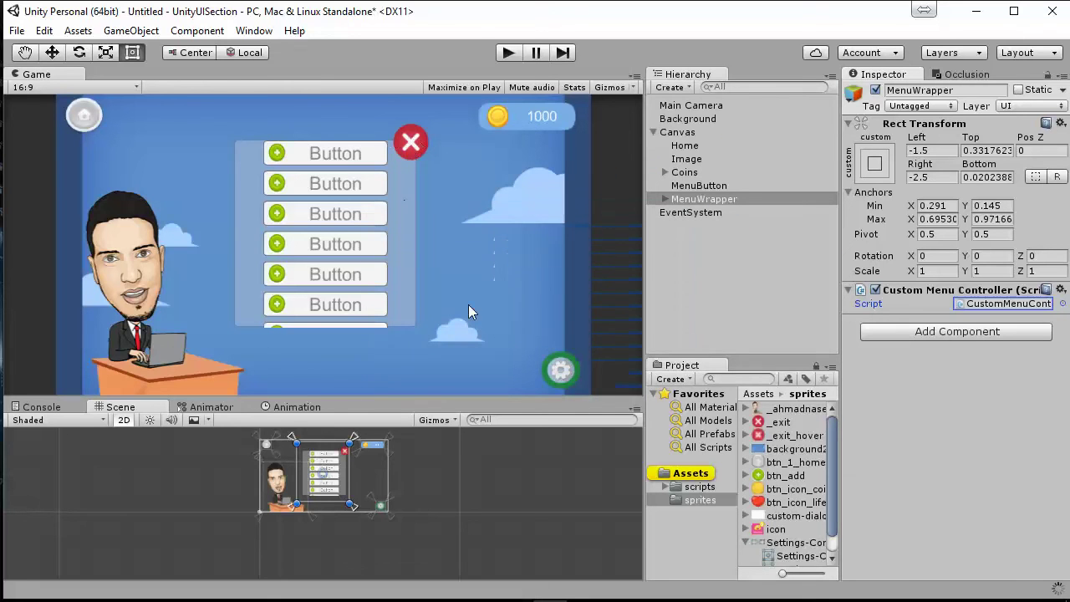
mouse_move(660, 598)
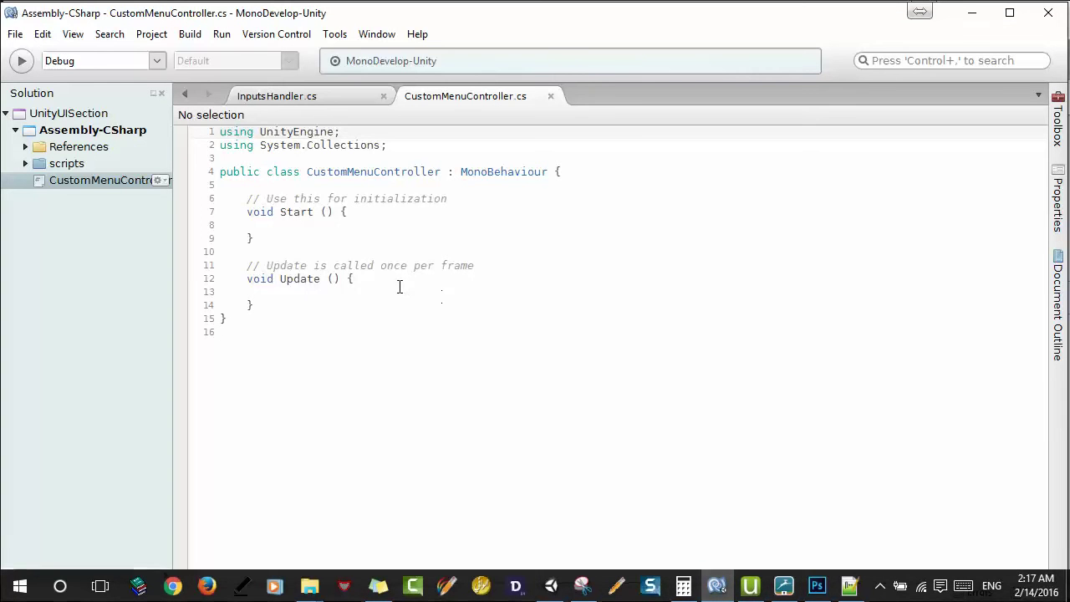
Replace Start and Update with a public void OpenMenu() method calling Debug.Log("OpenMenu")
drag(302, 308, 122, 199)
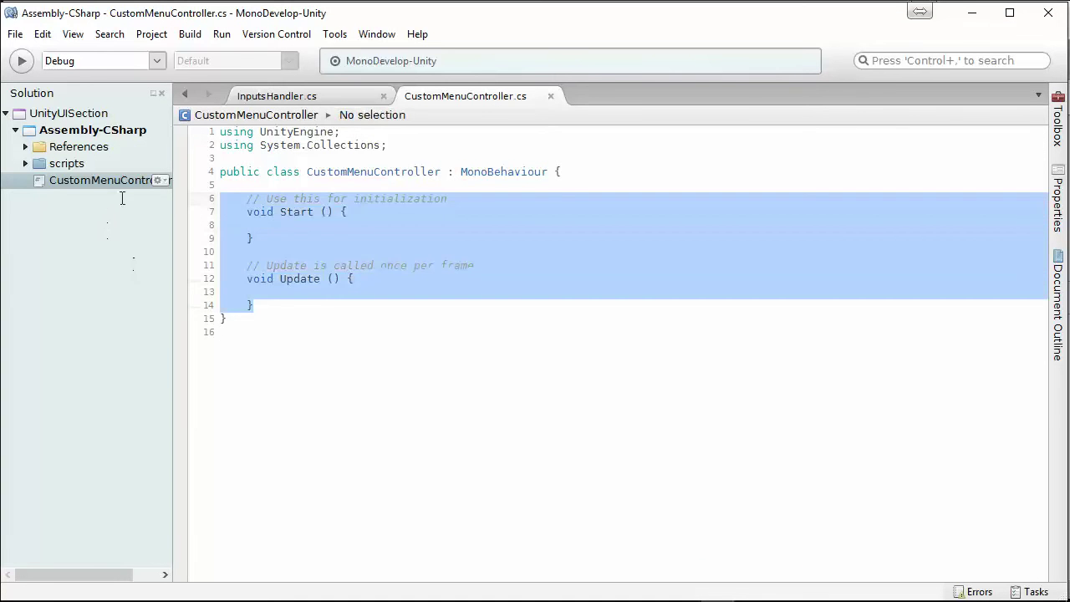
key(BackSpace)
key(Return)
key(Return)
key(Return)
key(Return)
key(Return)
click(252, 217)
text(public b)
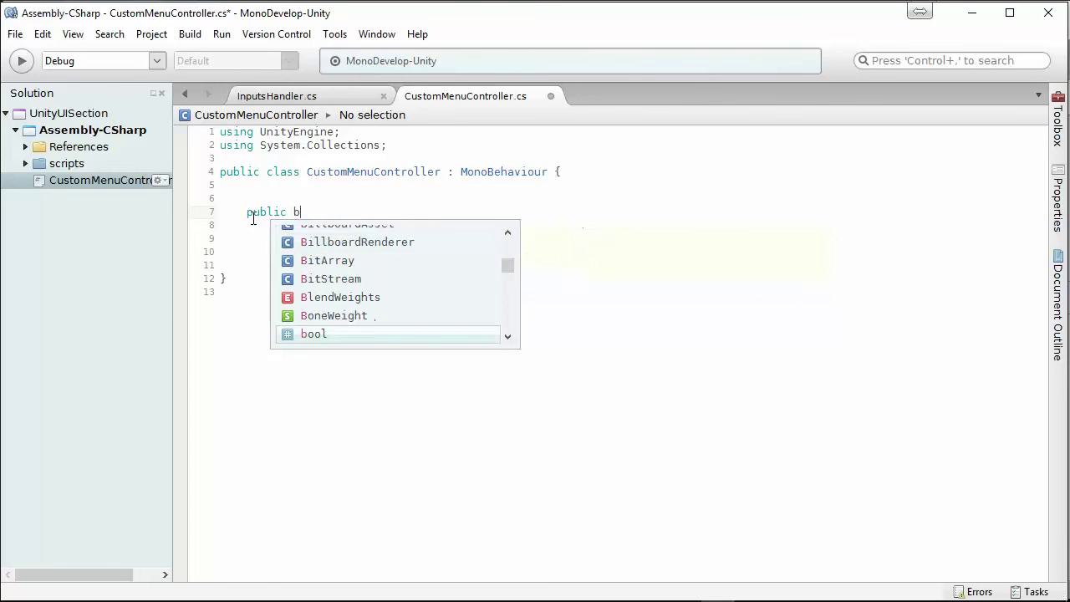
text(o)
key(BackSpace)
key(BackSpace)
text(void O)
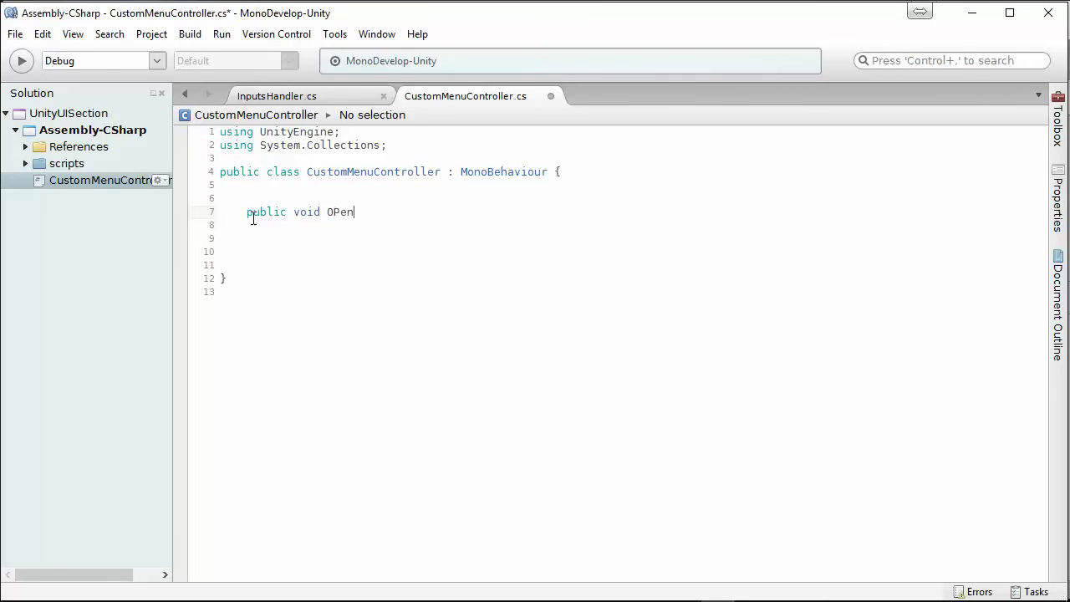
text(penMenu())
text({)
key(Return)
key(Return)
key(Return)
key(Up)
key(Return)
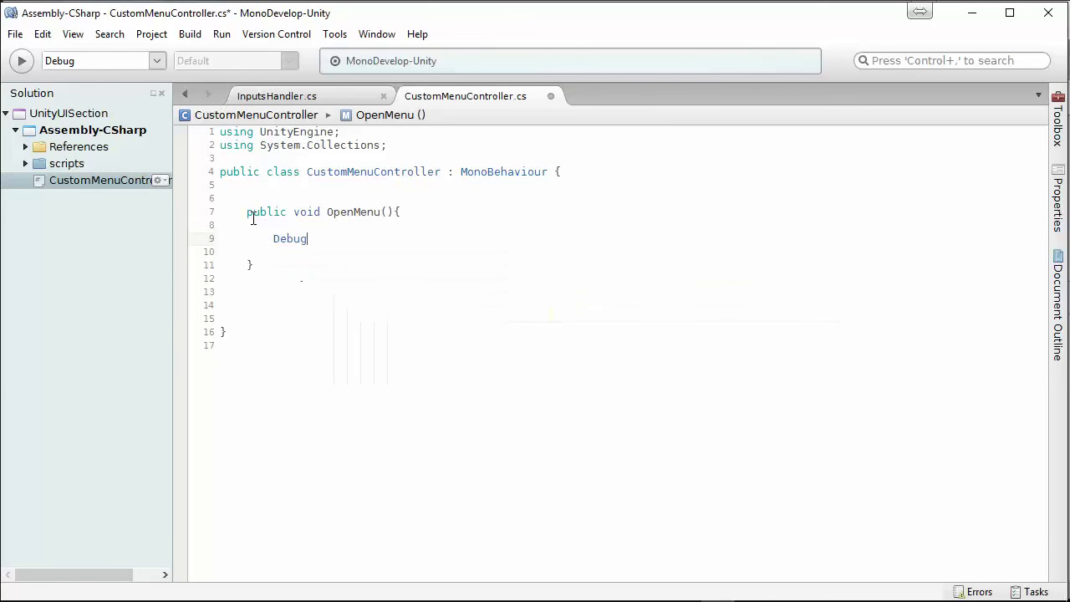
text(.l)
key(BackSpace)
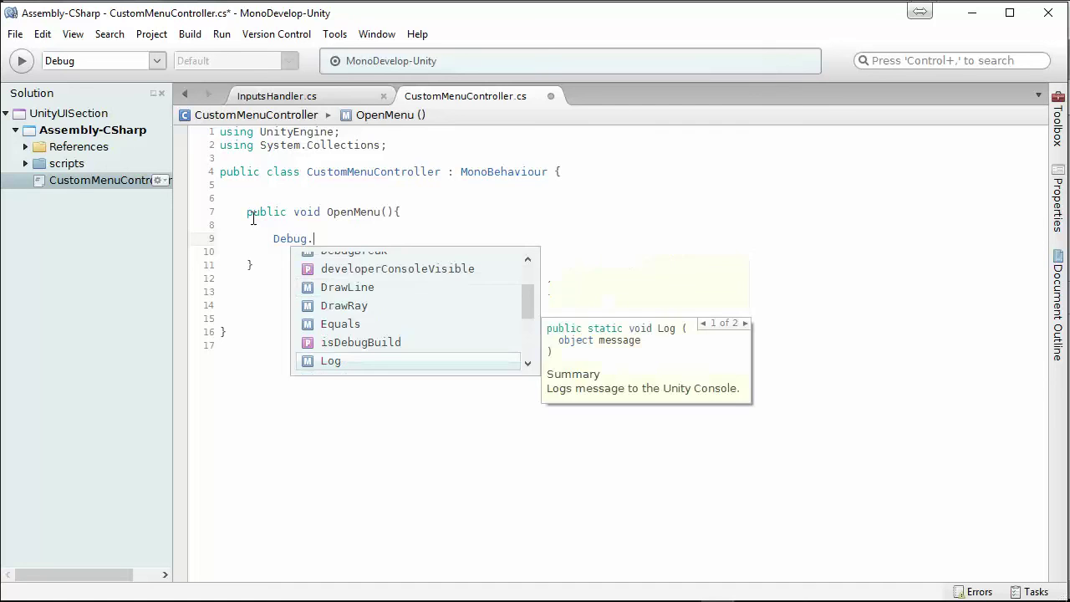
text(log)
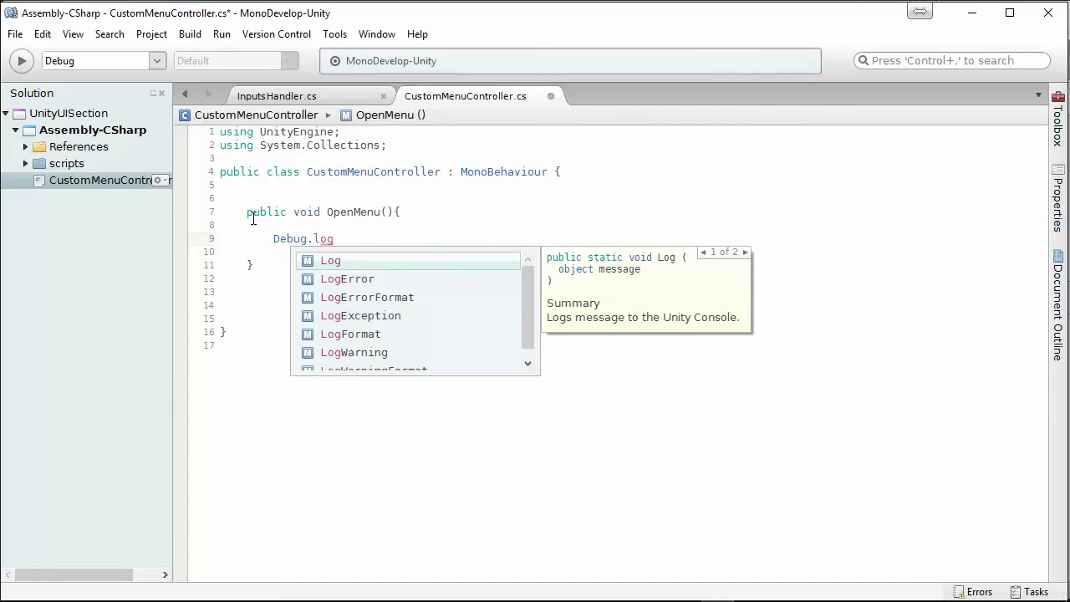
key(Return)
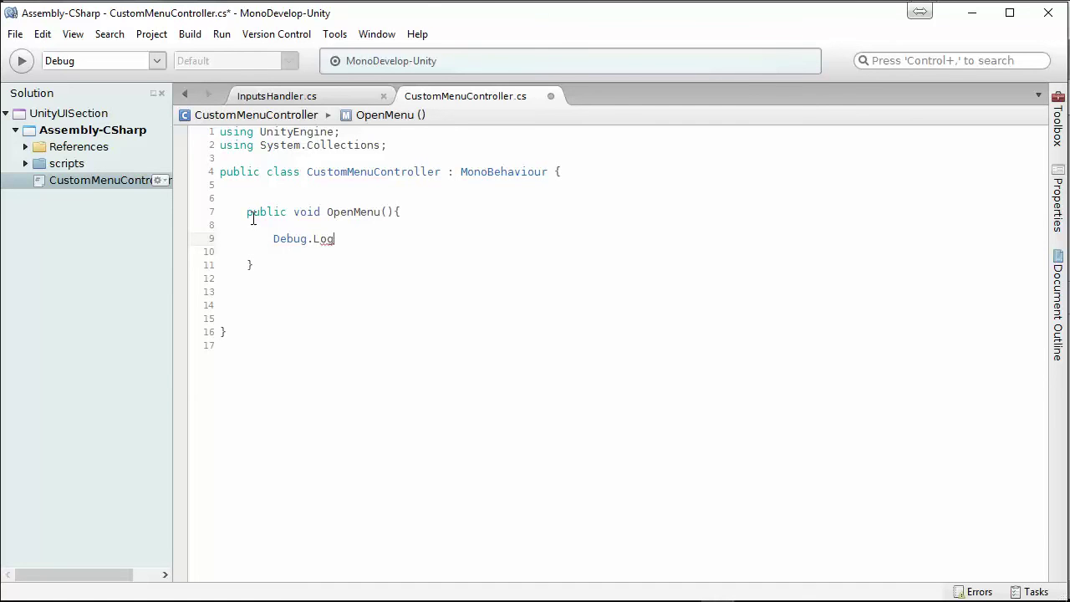
text(()prop;)
key(BackSpace)
key(BackSpace)
key(BackSpace)
text(;)
key(Left)
key(Left)
text("")
key(Left)
click(346, 212)
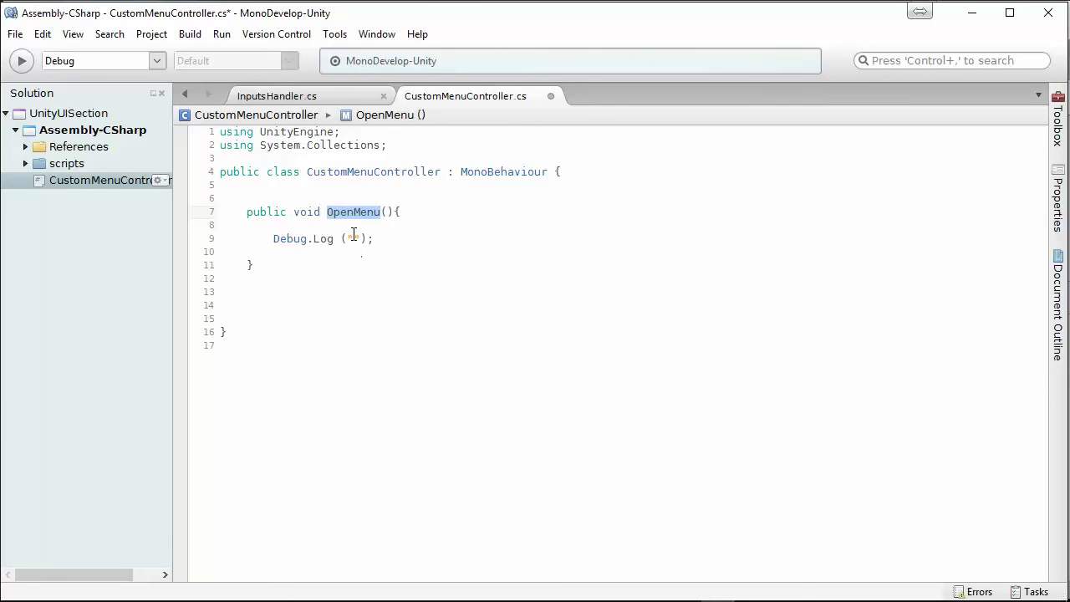
click(353, 238)
text(OpenMenu)
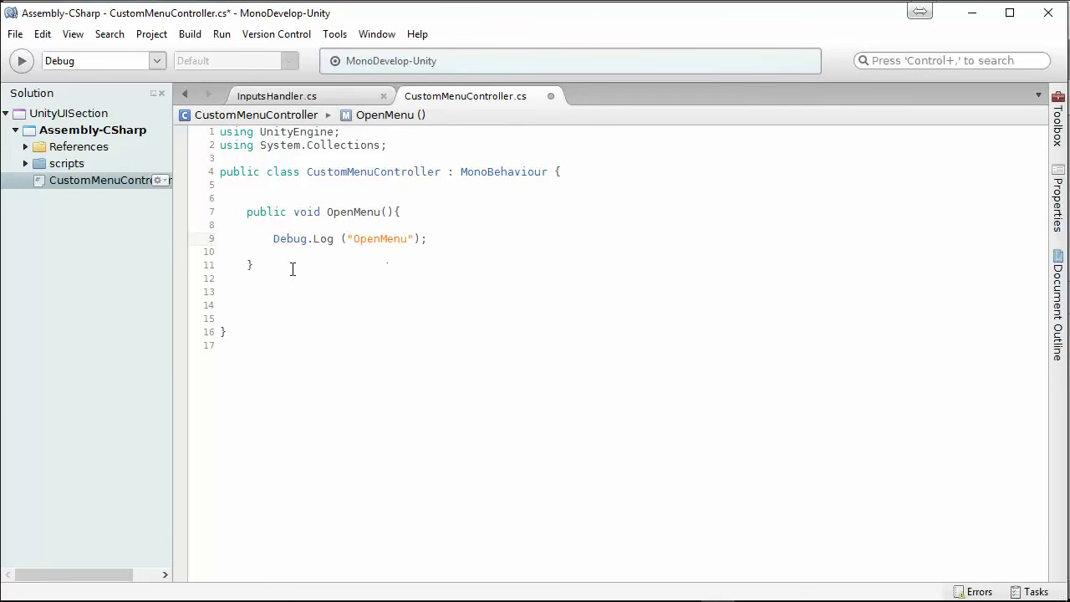
Duplicate the method as CloseMenu() that logs "CloseMenu"
drag(292, 270, 169, 213)
key(ctrl+c)
click(270, 288)
key(ctrl+v)
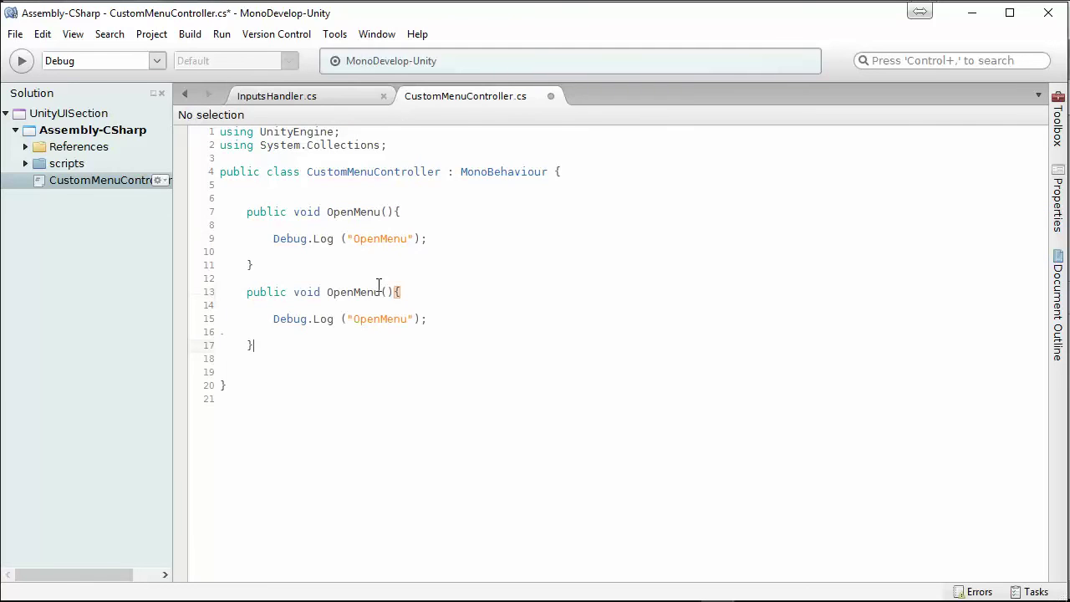
drag(327, 292, 351, 294)
text(C)
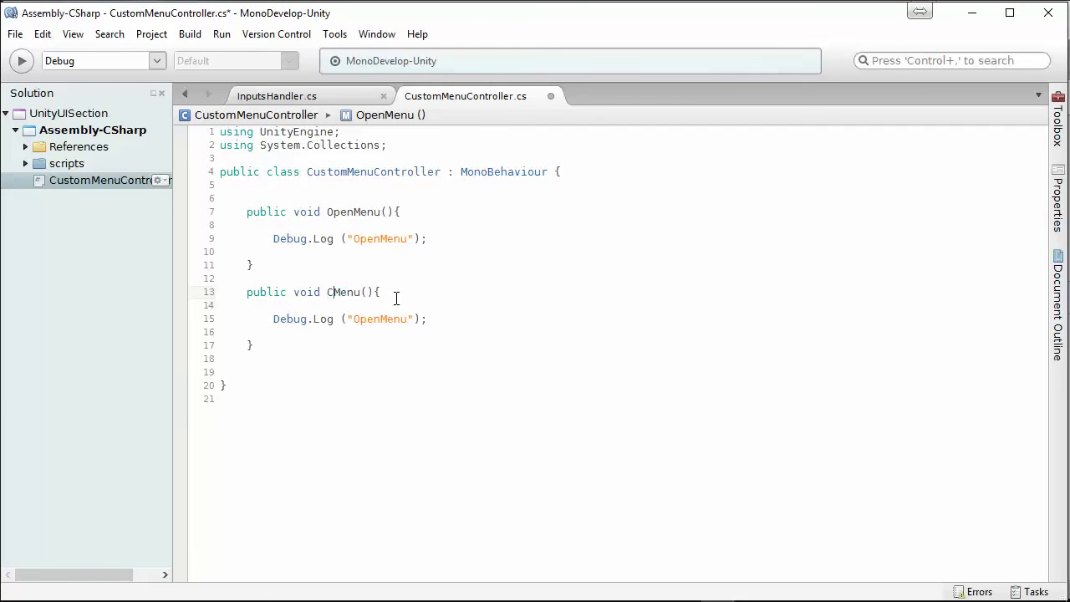
text(lose)
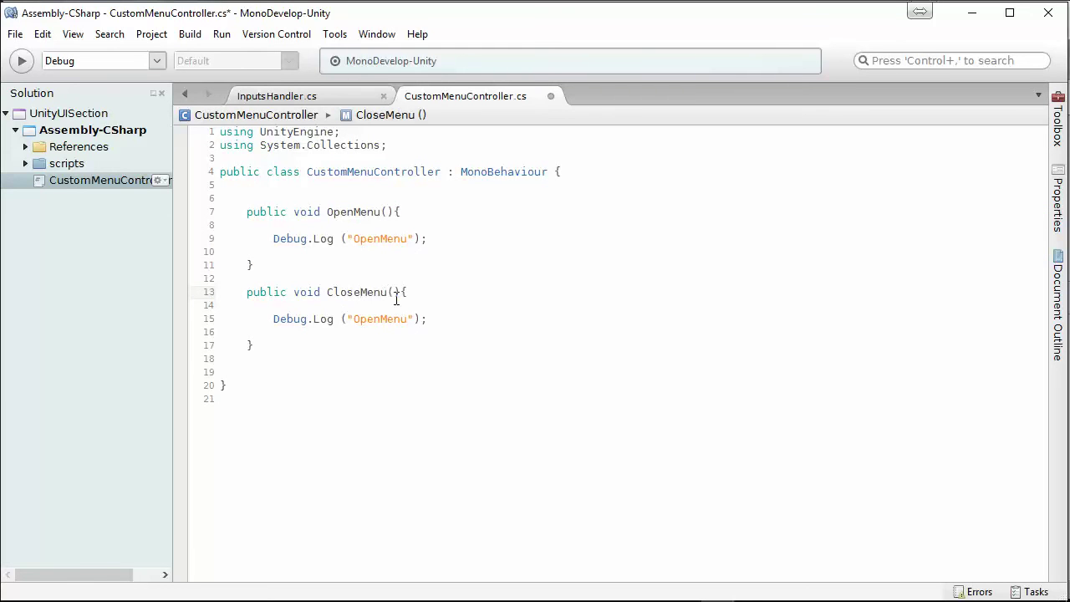
double_click(368, 295)
key(ctrl+c)
double_click(382, 319)
key(ctrl+v)
Save CustomMenuController and return to Unity with MenuWrapper selected
click(16, 35)
click(41, 102)
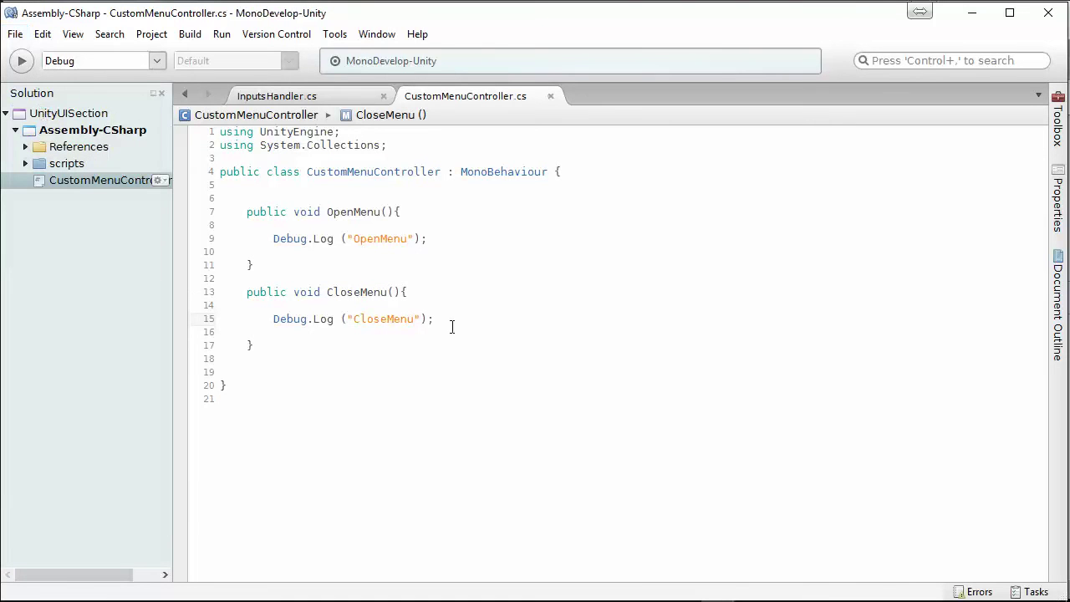
click(350, 303)
click(970, 14)
click(702, 200)
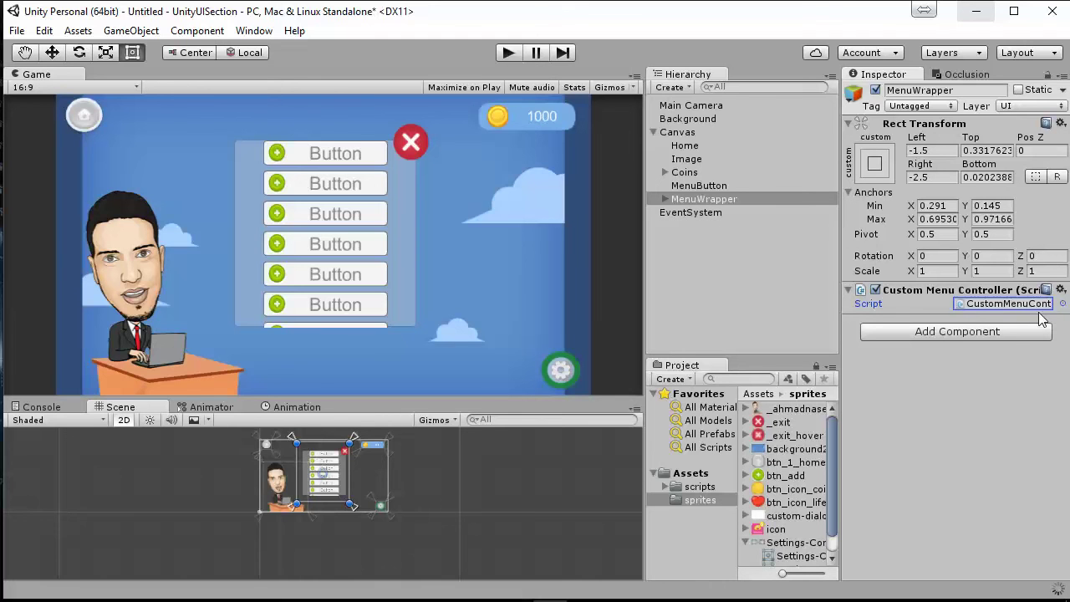
Give CloseButton an On Click entry targeting MenuWrapper's CustomMenuController.CloseMenu()
click(688, 203)
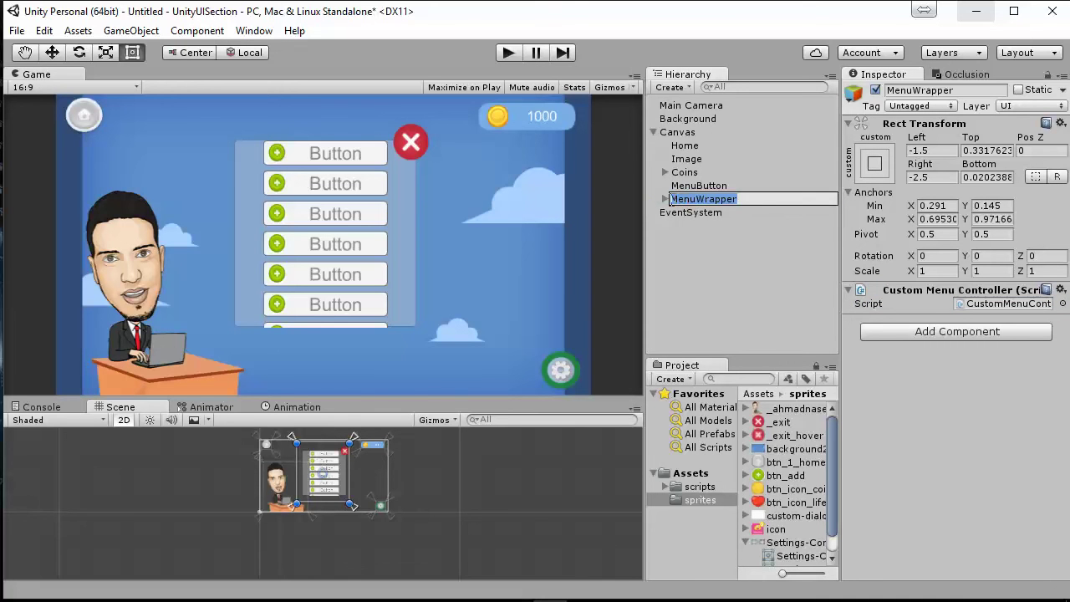
click(665, 198)
click(709, 241)
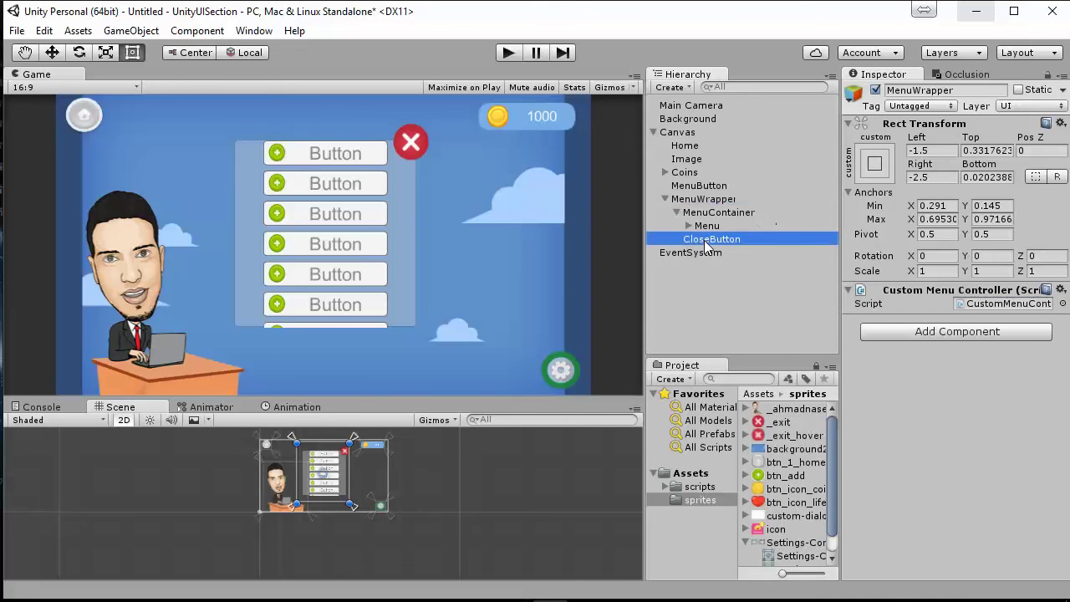
scroll(936, 286, down, 4)
scroll(938, 346, down, 2)
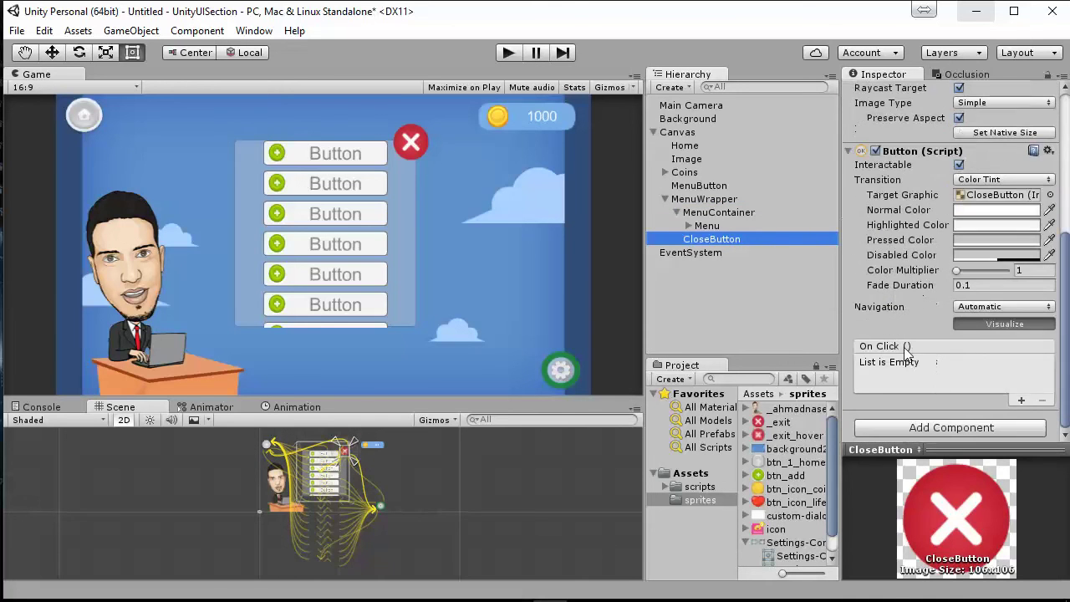
click(1021, 400)
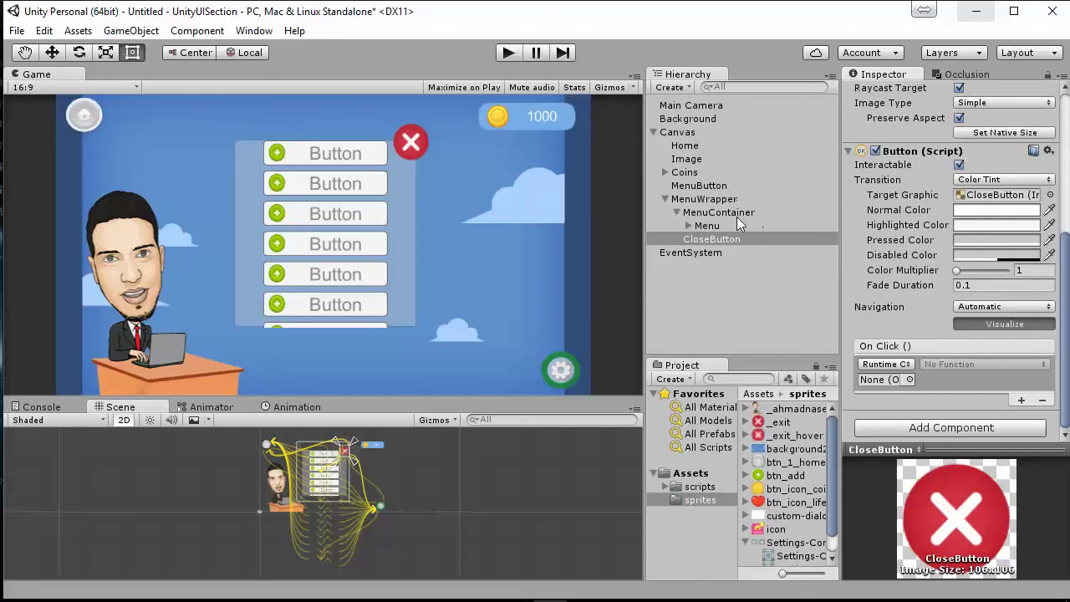
drag(700, 199, 884, 379)
click(972, 366)
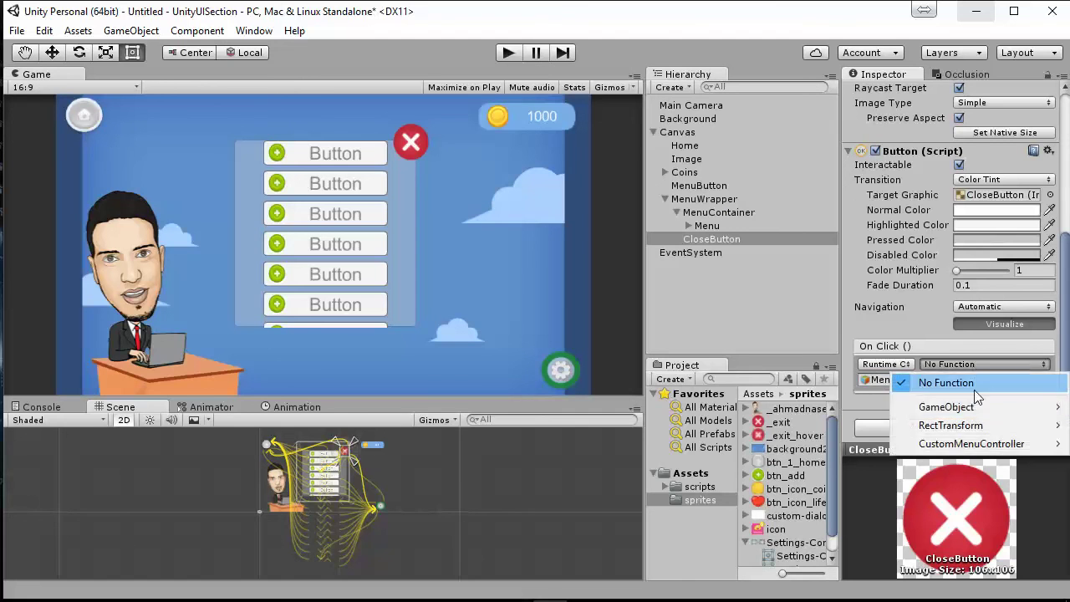
mouse_move(974, 444)
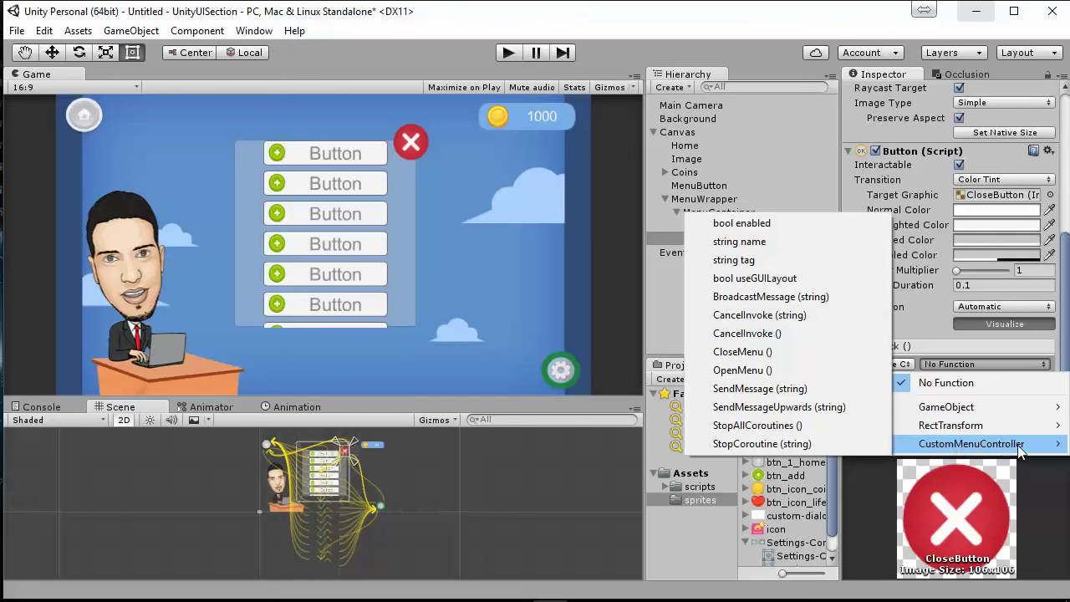
click(743, 352)
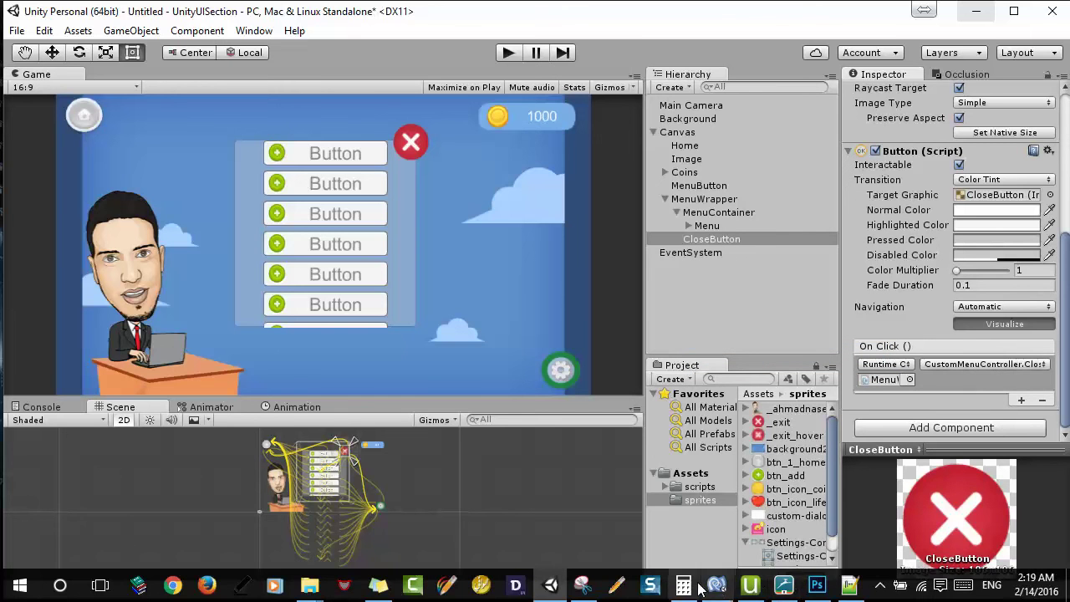
click(716, 585)
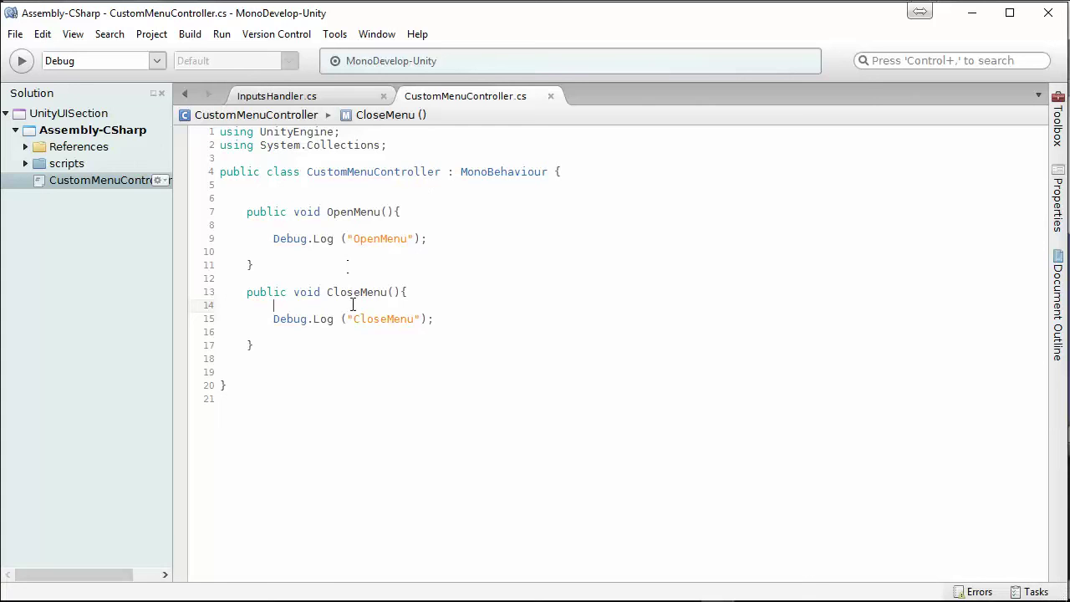
Highlight the CloseMenu method in MonoDevelop, then select MenuButton back in Unity
mouse_move(340, 292)
mouse_down()
mouse_move(419, 322)
mouse_move(418, 337)
mouse_up()
click(971, 12)
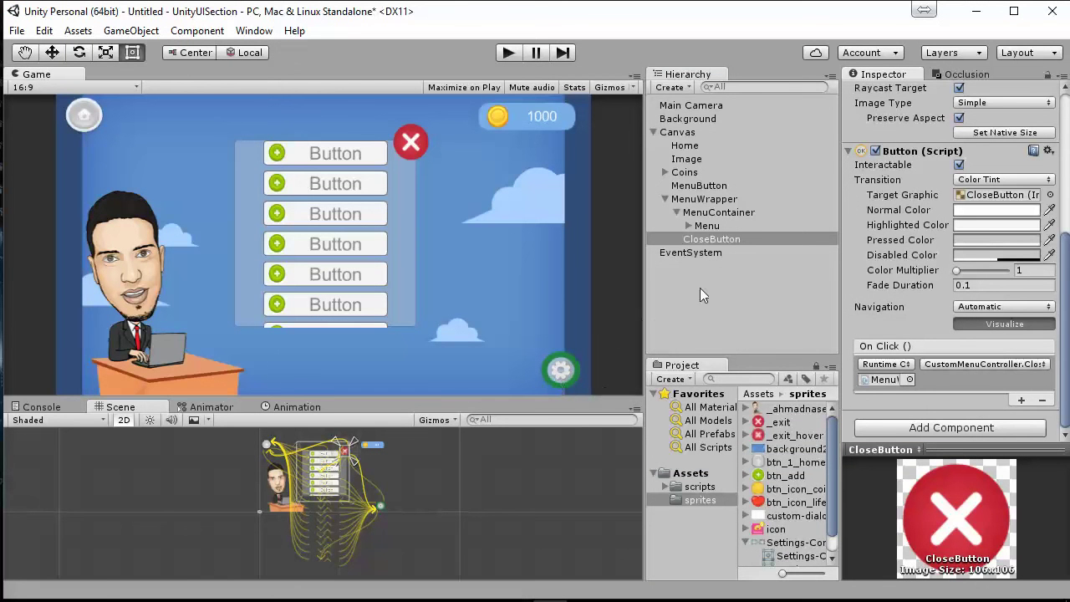
click(723, 188)
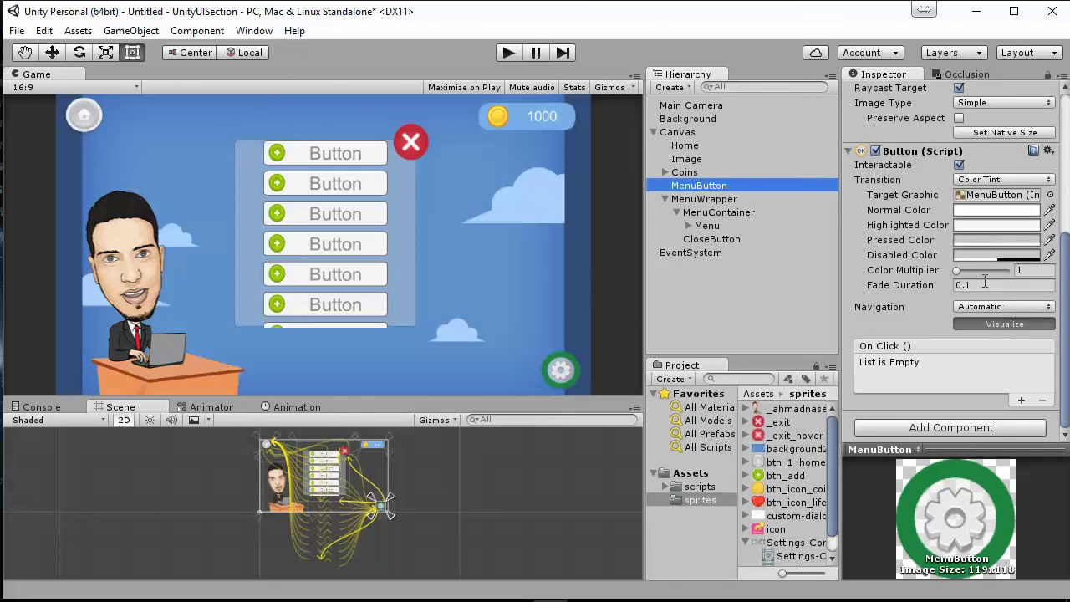
Add an On Click entry to MenuButton and set MenuWrapper as its target object
click(1021, 400)
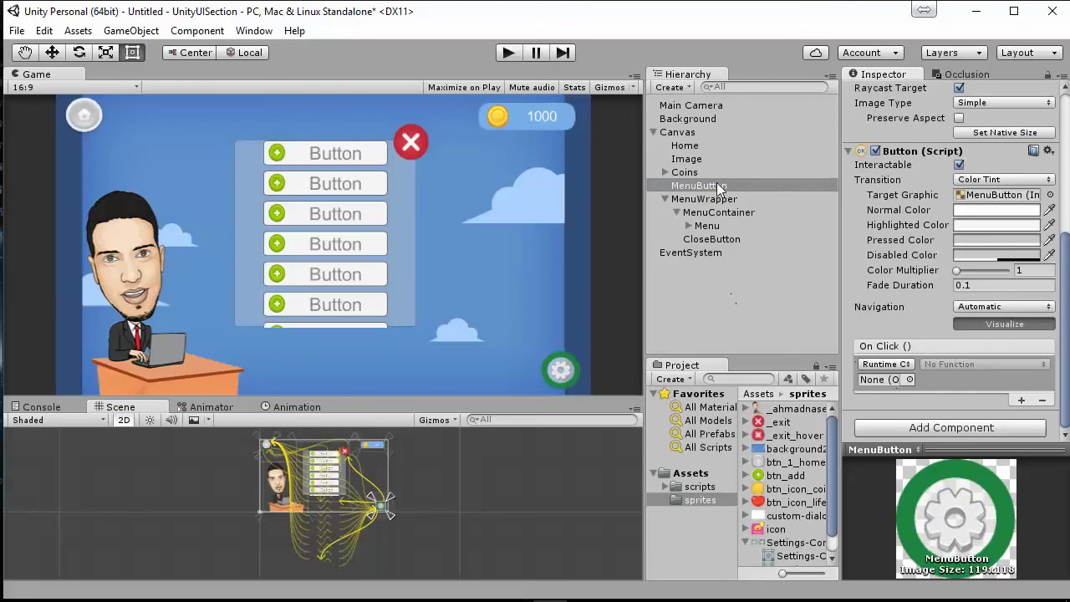
click(910, 380)
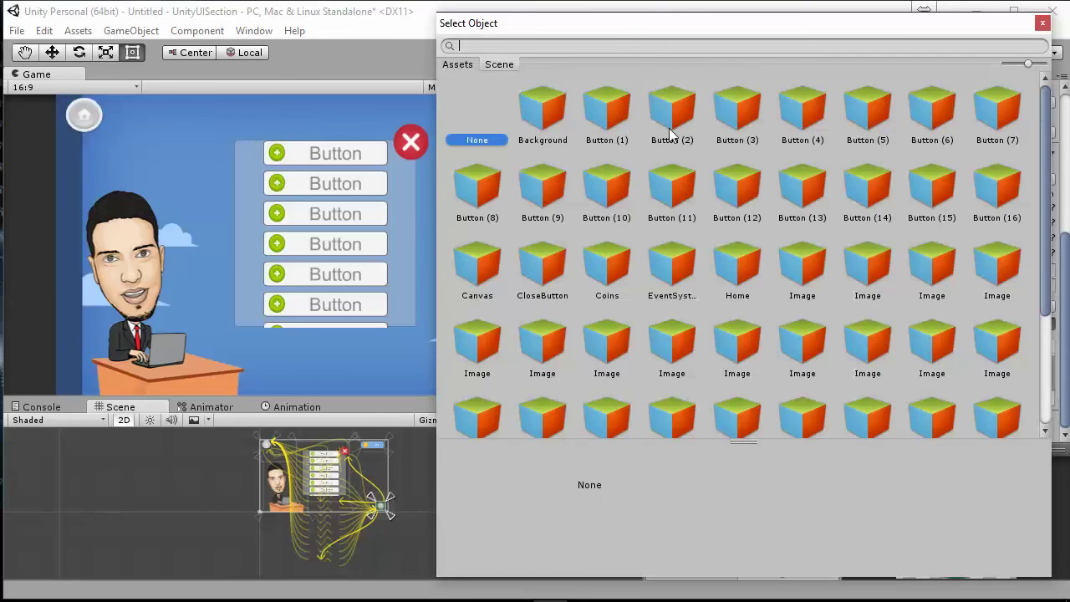
text(men)
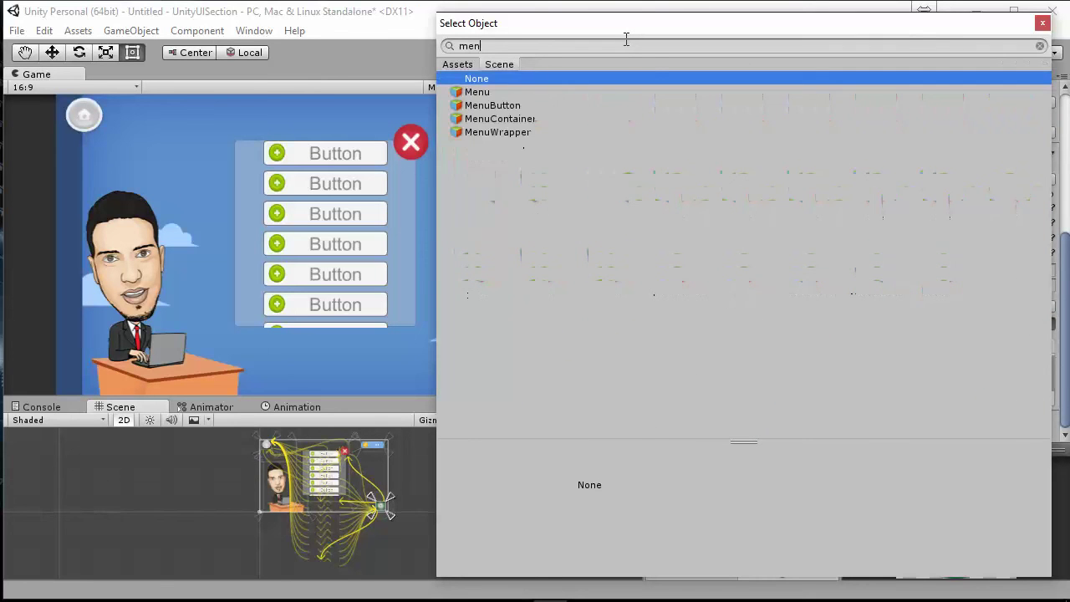
double_click(524, 133)
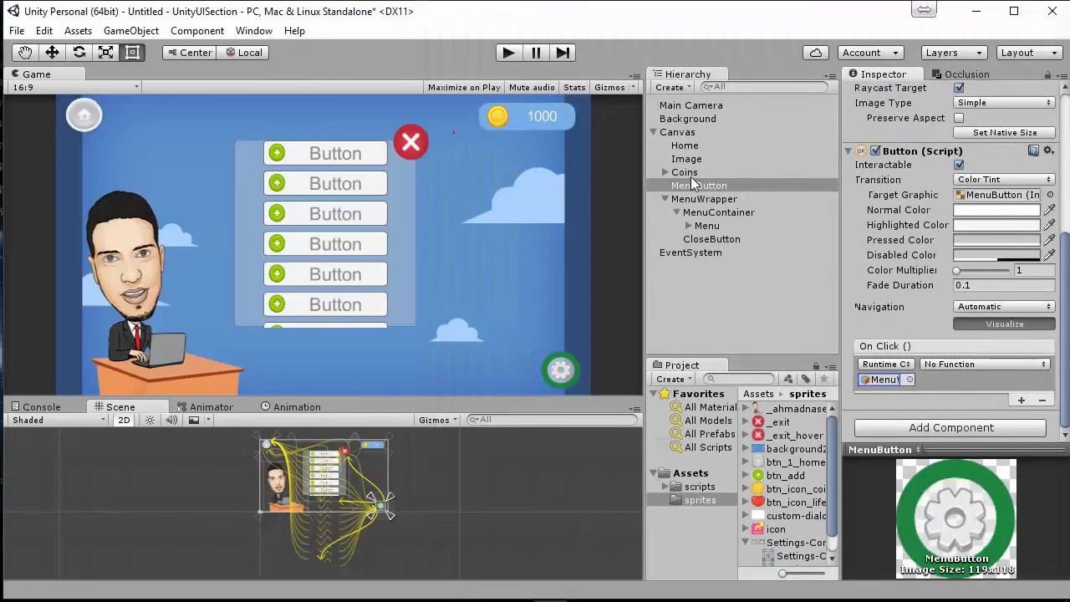
click(707, 201)
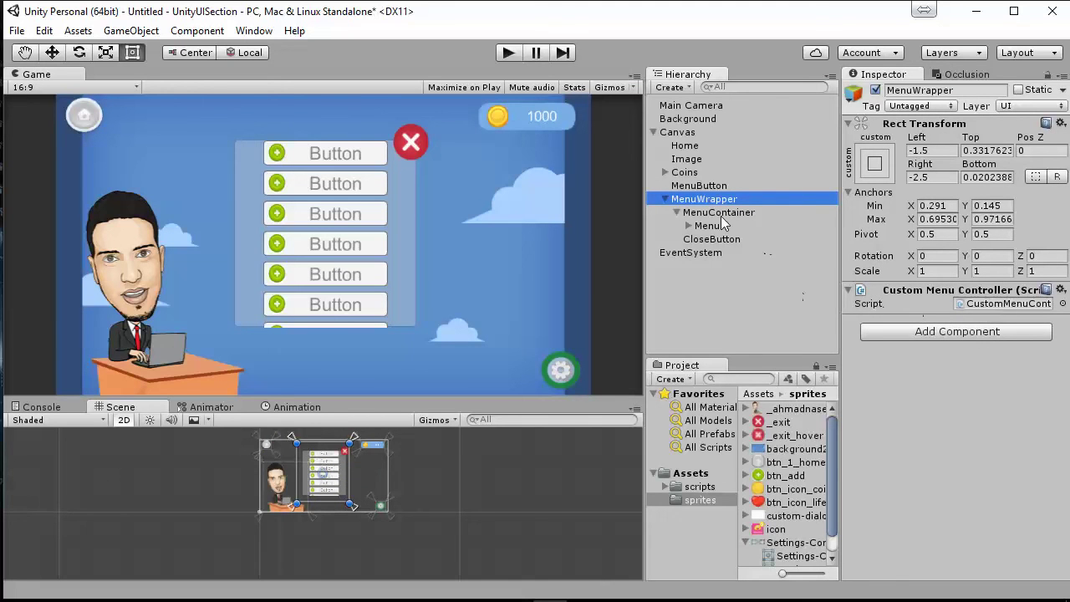
Set MenuButton's click function to CustomMenuController.OpenMenu()
click(699, 186)
scroll(1002, 296, down, 3)
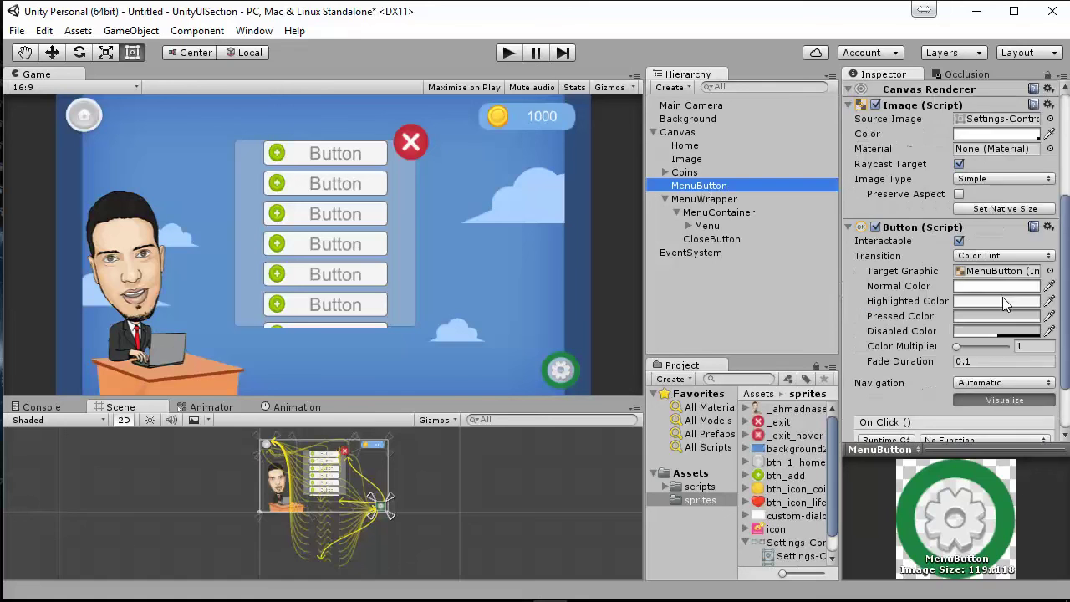
scroll(1002, 301, down, 2)
click(981, 363)
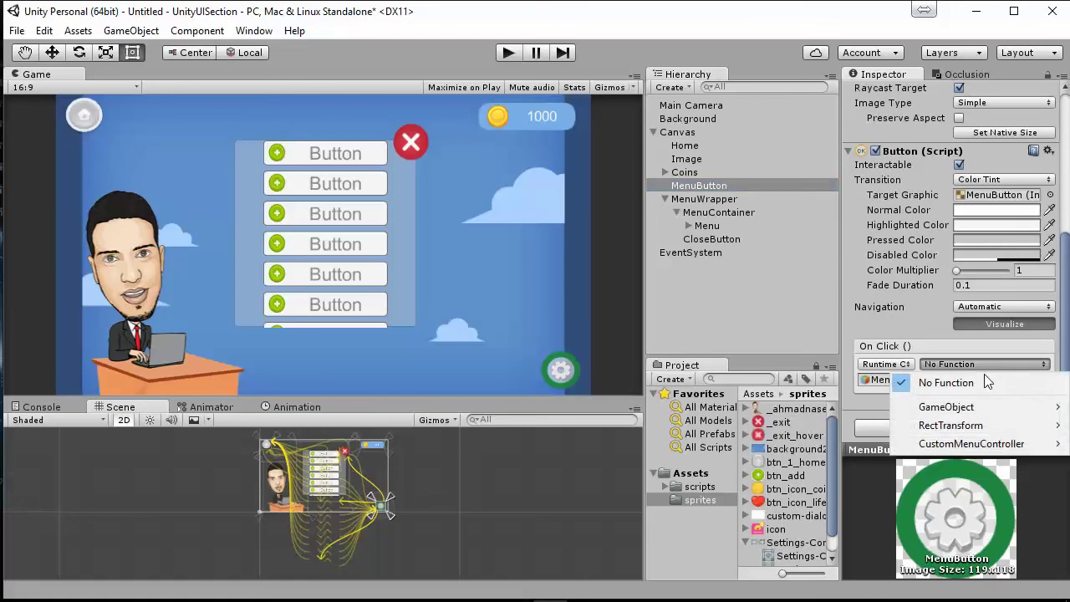
mouse_move(979, 449)
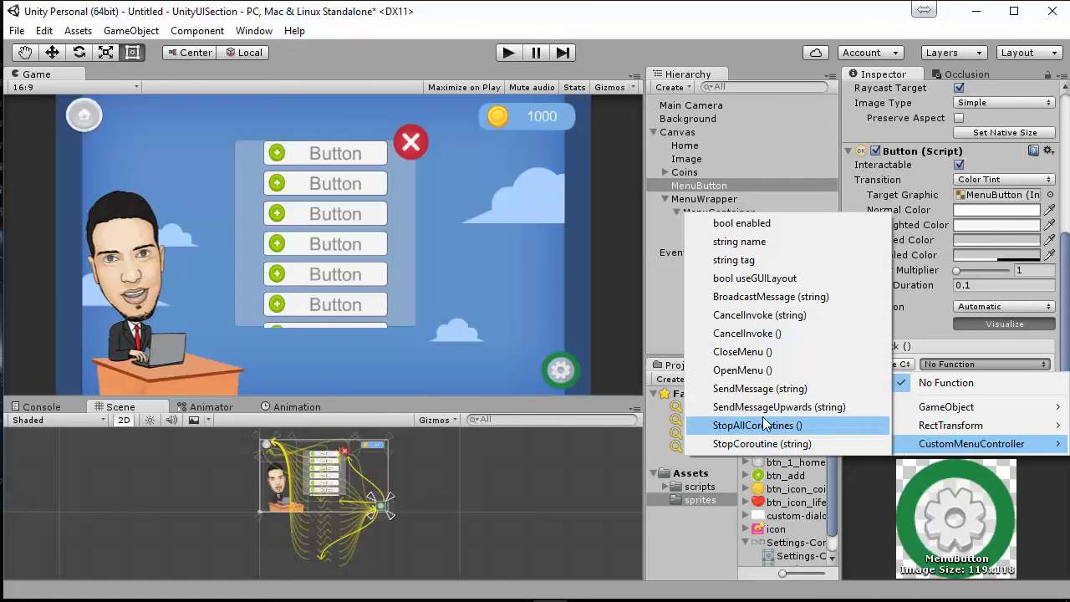
click(743, 370)
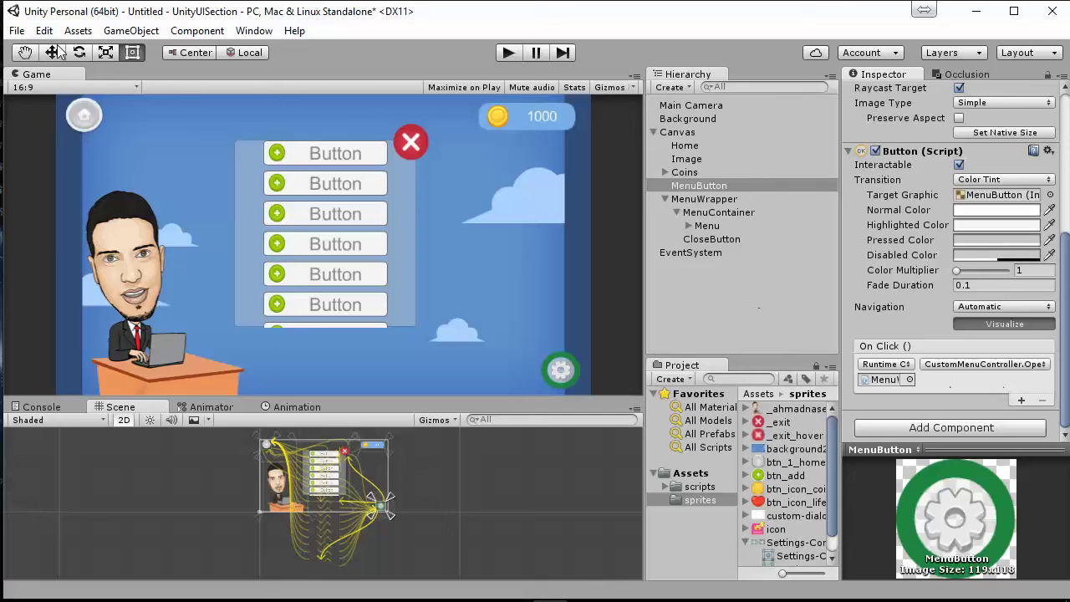
click(15, 31)
click(33, 90)
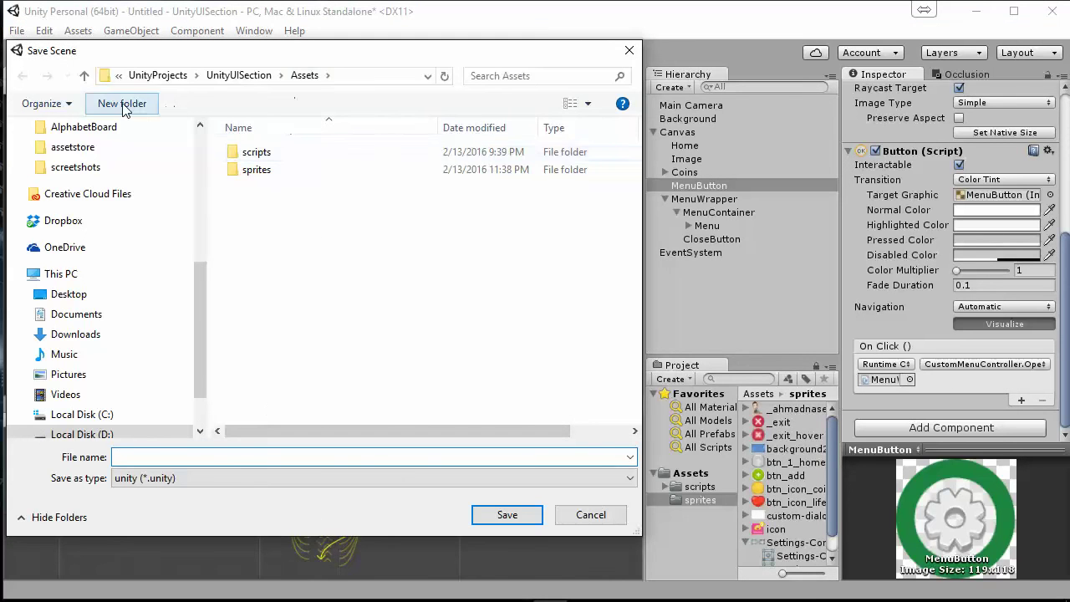
Create an Assets folder named scene and save the scene there as TestUI
click(122, 104)
text(scene)
key(Return)
double_click(262, 157)
click(191, 456)
text(scene)
double_click(214, 458)
text(TestUI)
click(520, 519)
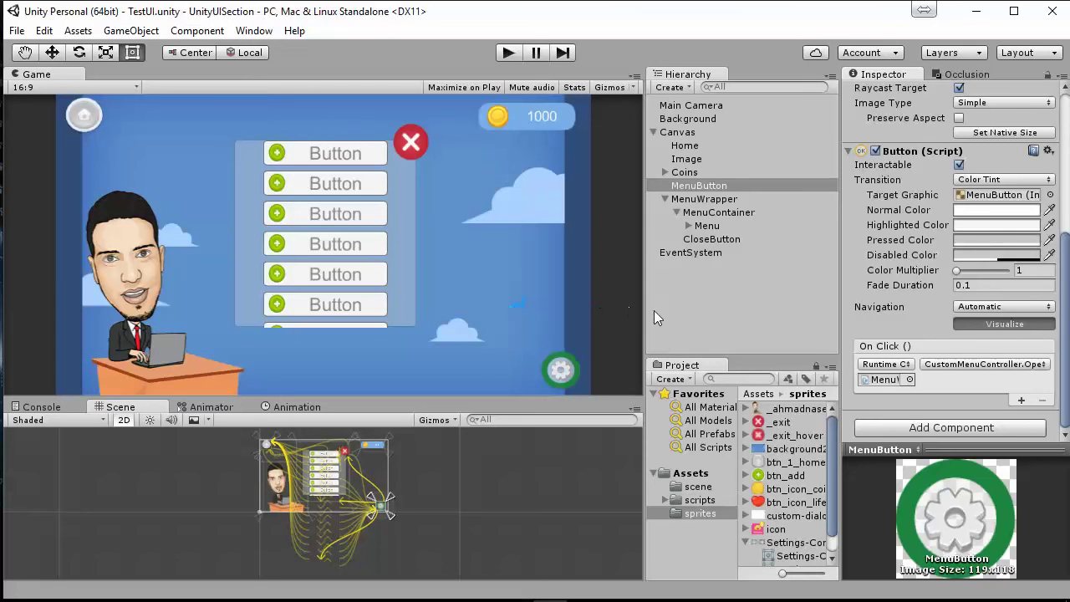
Show the scene folder in the Project window and enter Play mode
click(707, 500)
click(710, 488)
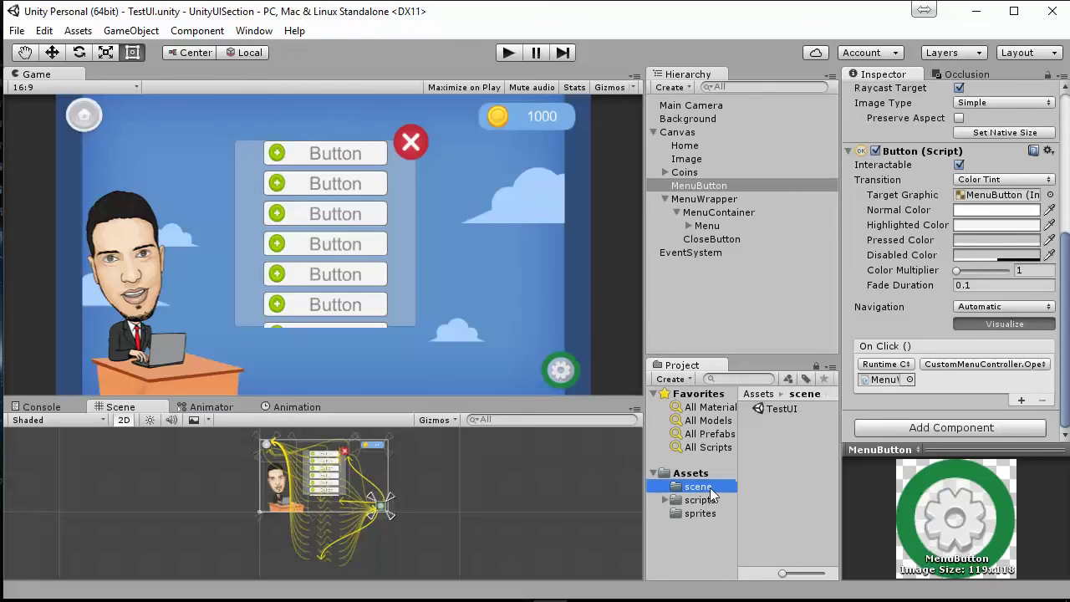
click(508, 53)
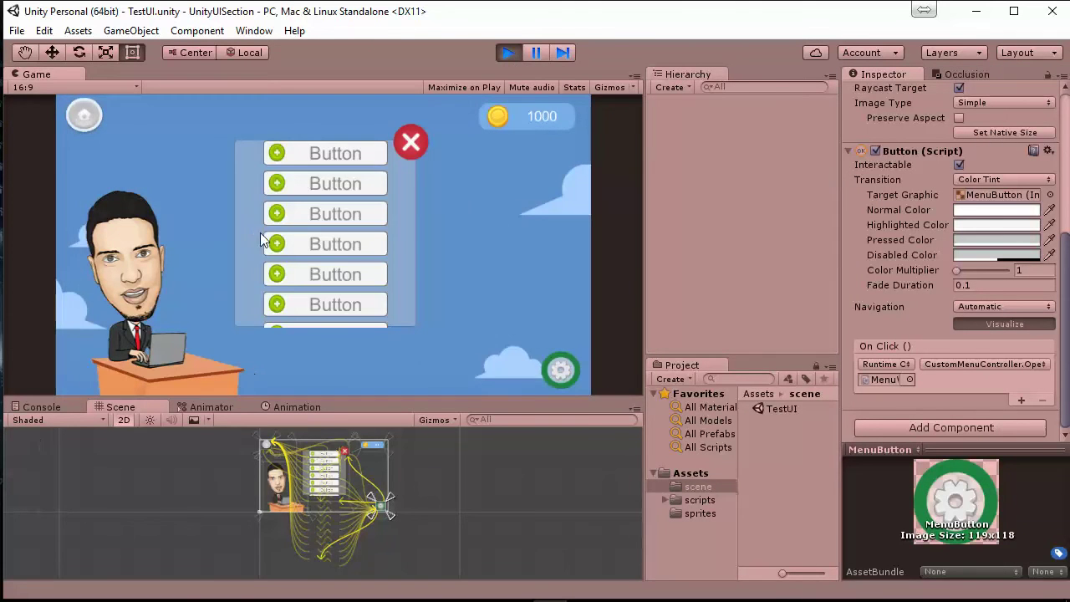
Show the Console, press the gear button four times, and collapse the repeated OpenMenu logs
click(34, 407)
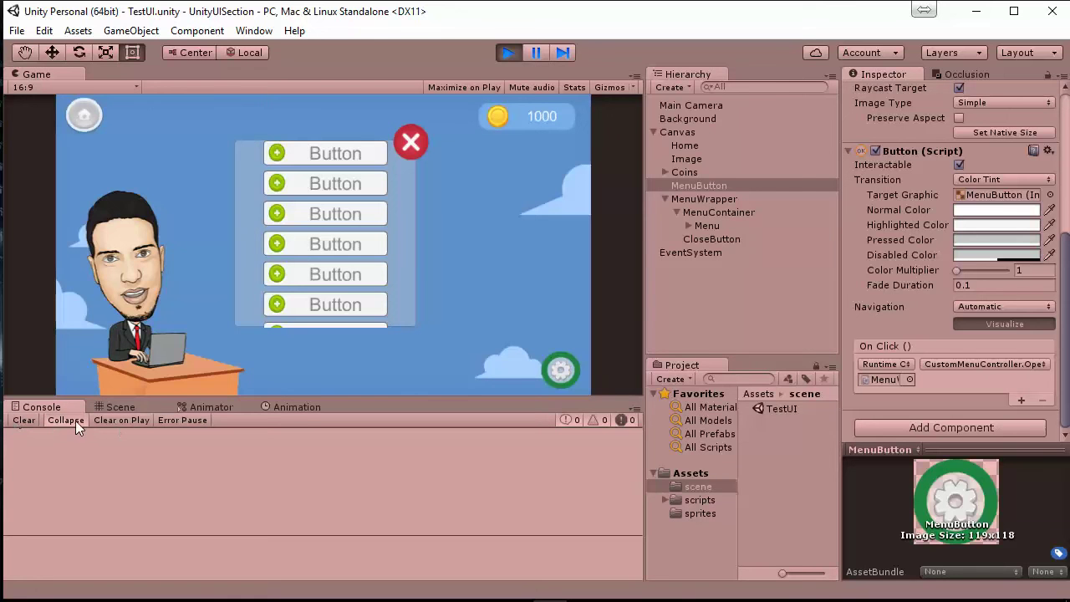
click(253, 30)
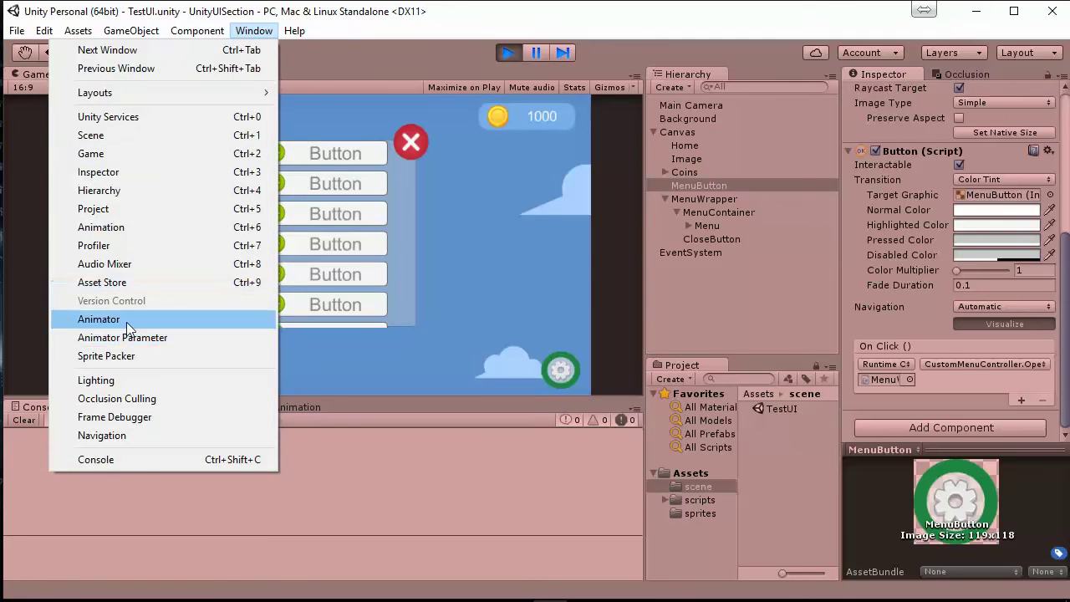
click(315, 460)
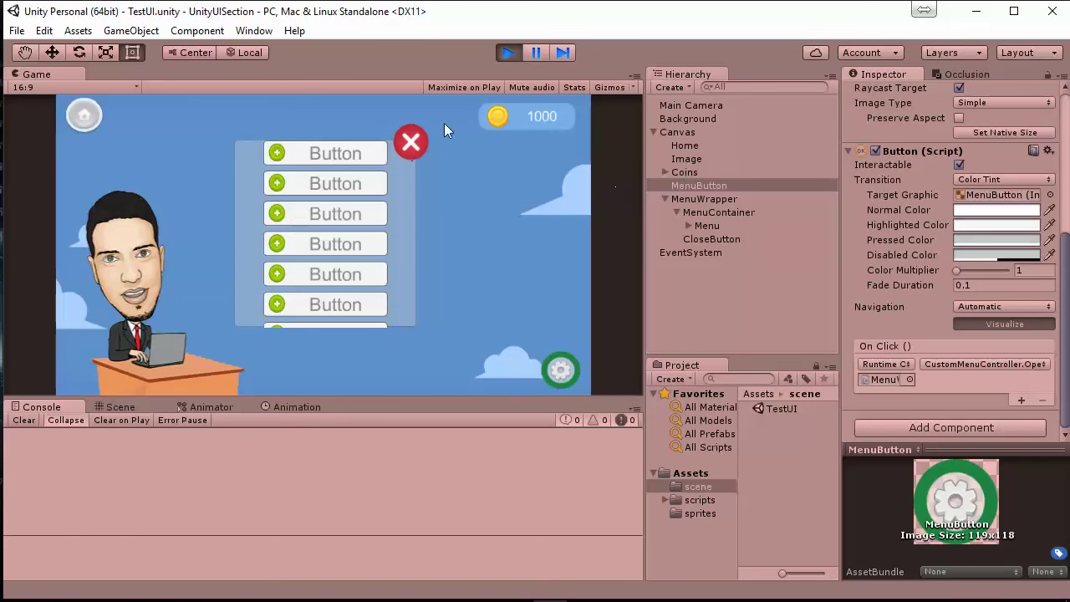
click(562, 373)
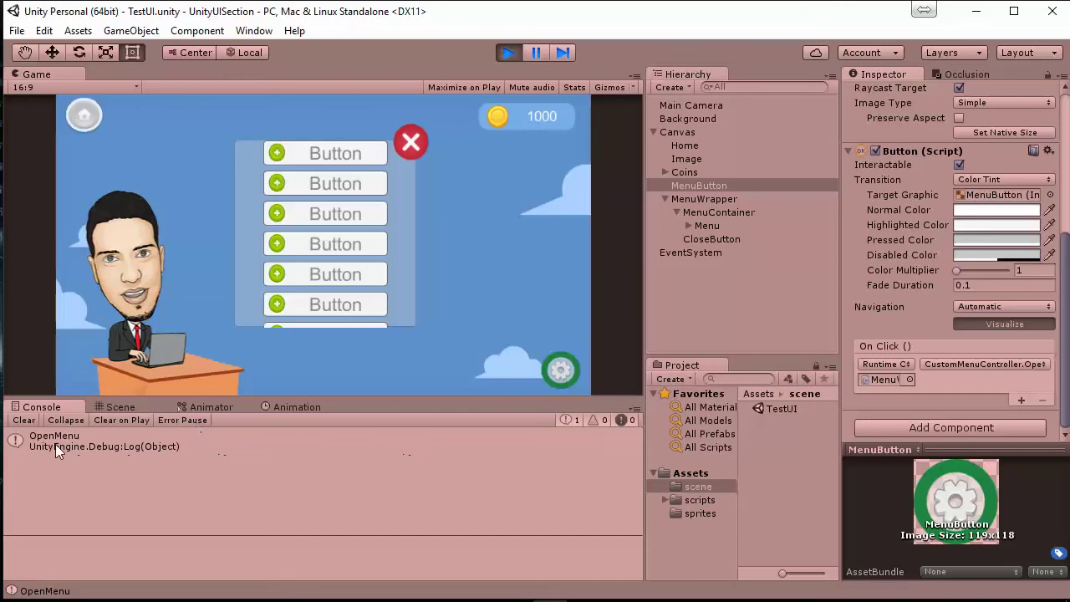
click(560, 369)
click(560, 369)
click(560, 370)
click(560, 369)
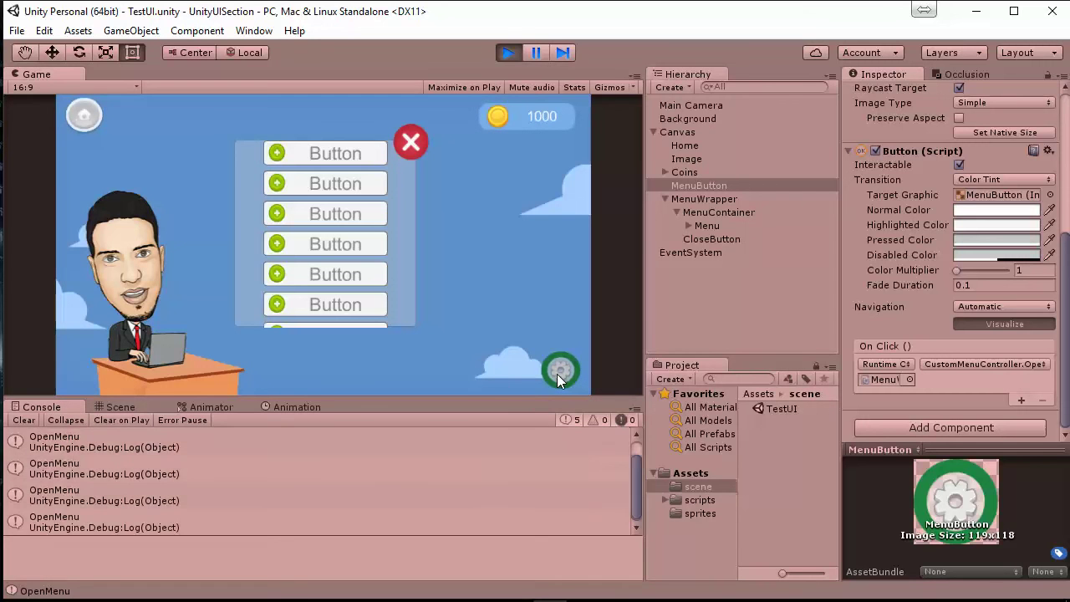
click(560, 370)
click(560, 370)
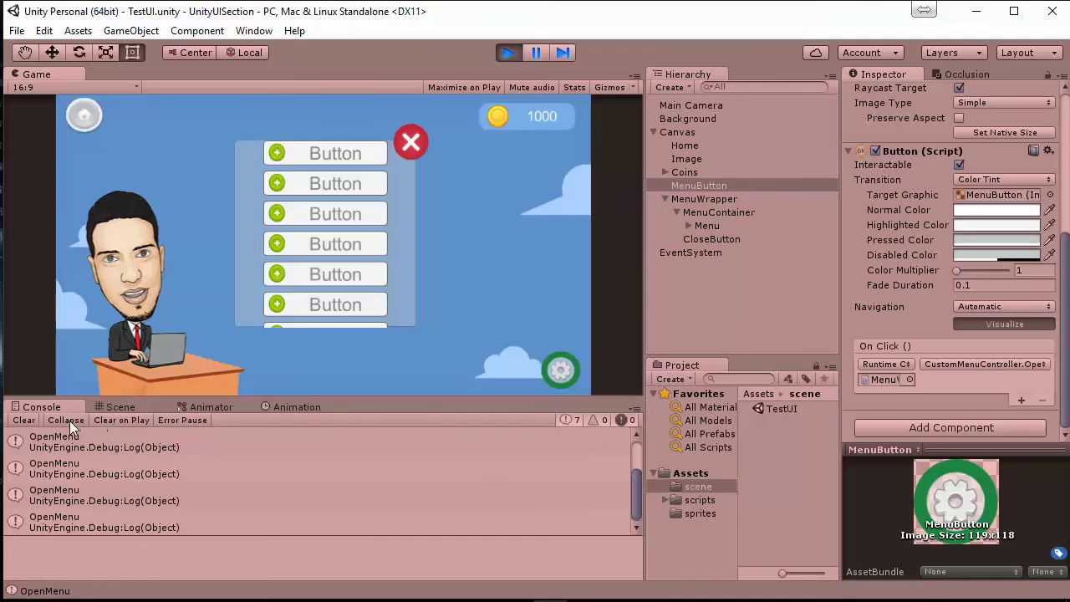
click(69, 420)
click(624, 440)
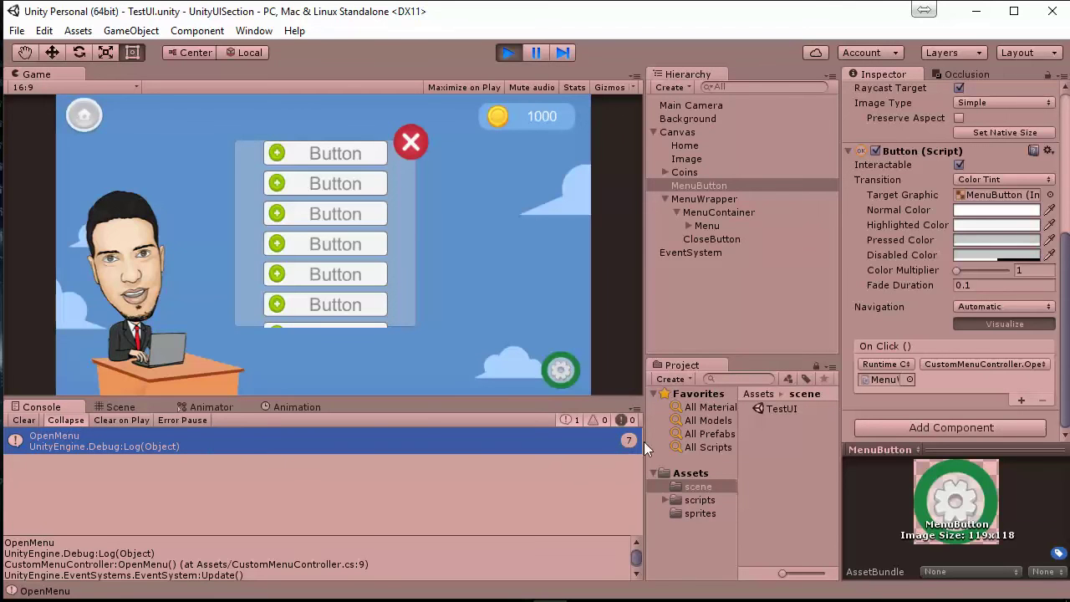
Press the gear and red close buttons, compare the OpenMenu and CloseMenu logs, then stop Play mode
click(562, 372)
click(562, 372)
click(562, 372)
click(563, 372)
click(565, 373)
click(567, 374)
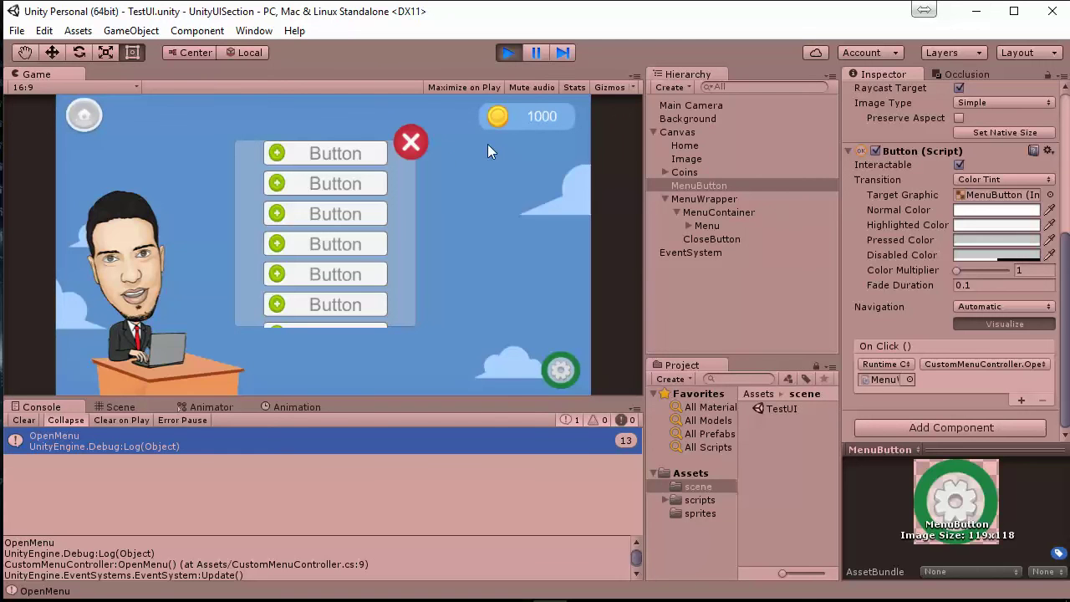
click(410, 147)
click(80, 467)
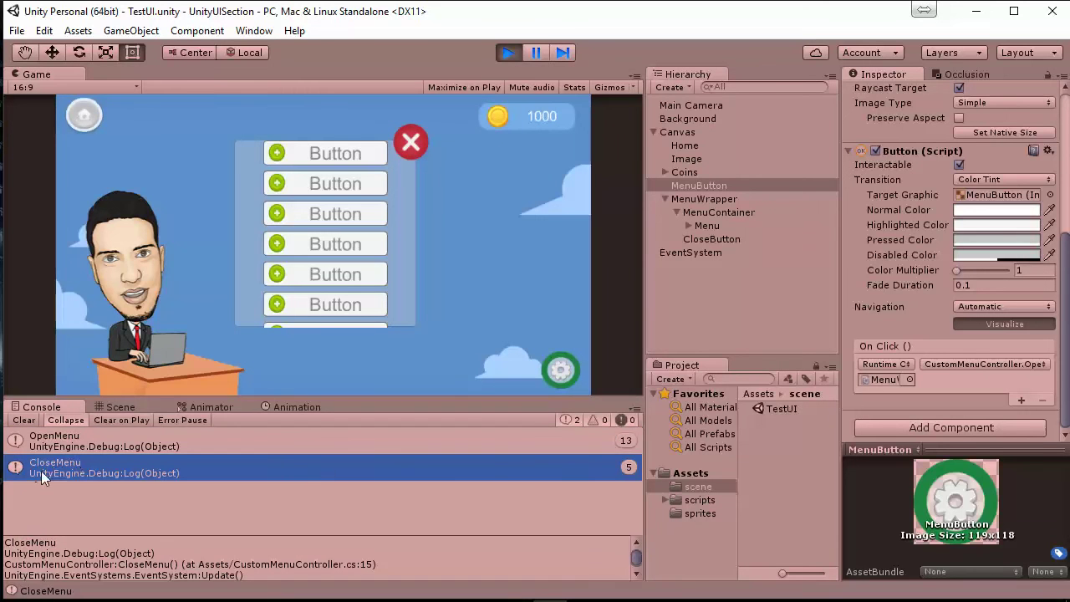
click(59, 444)
click(64, 471)
click(410, 140)
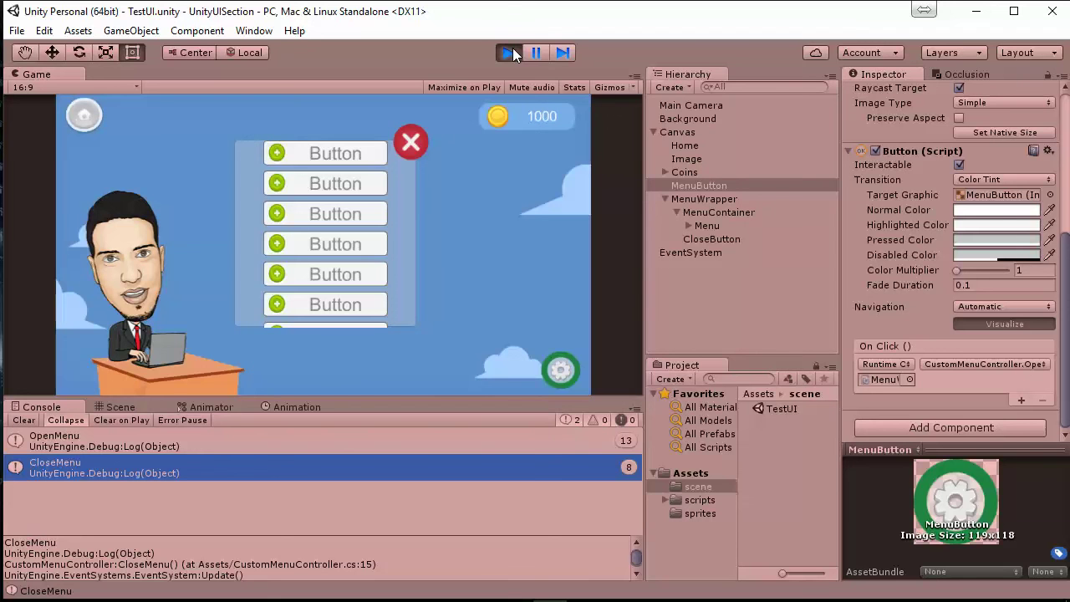
click(511, 53)
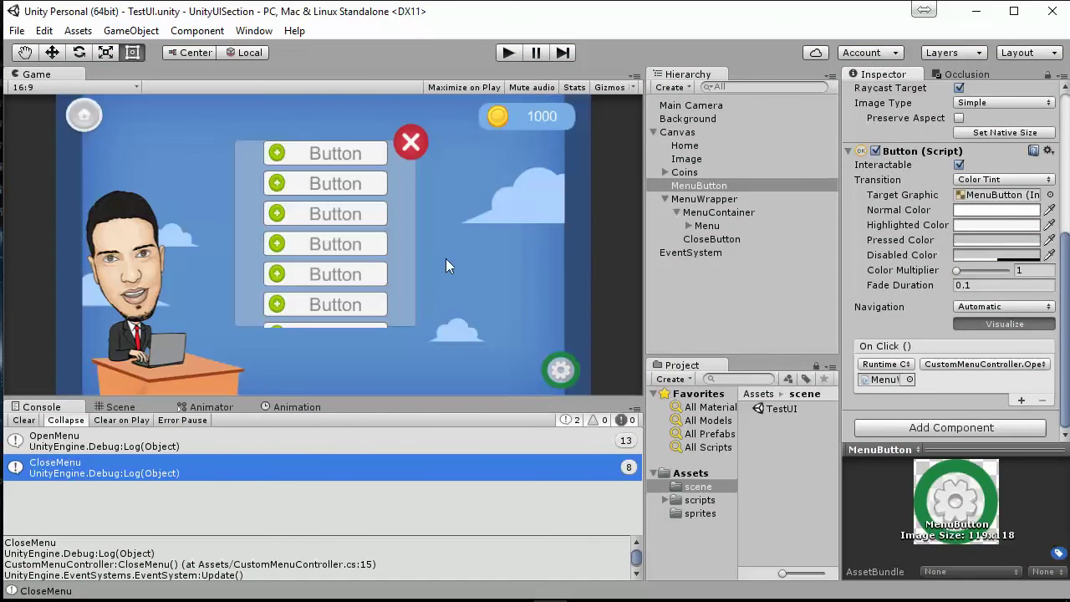
Clear the OpenMenu and CloseMenu entries from the Console and select MenuWrapper
click(23, 420)
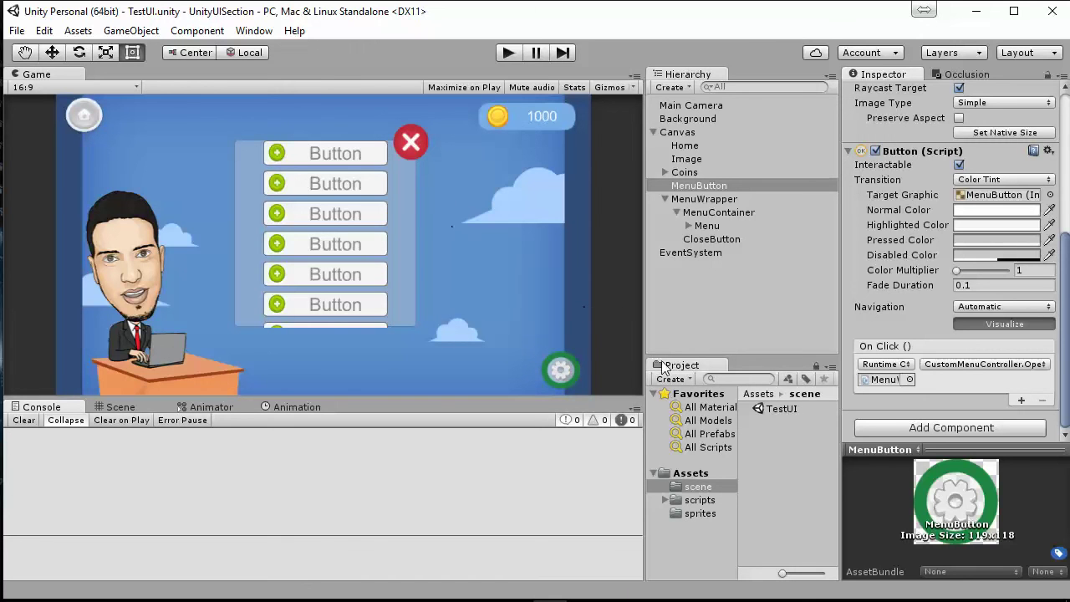
click(709, 202)
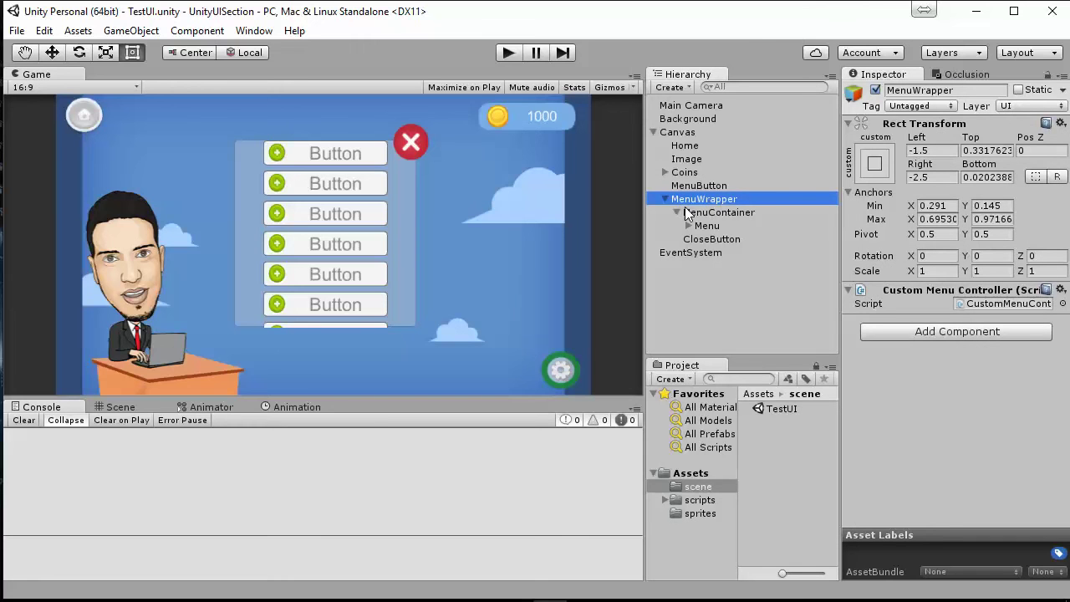